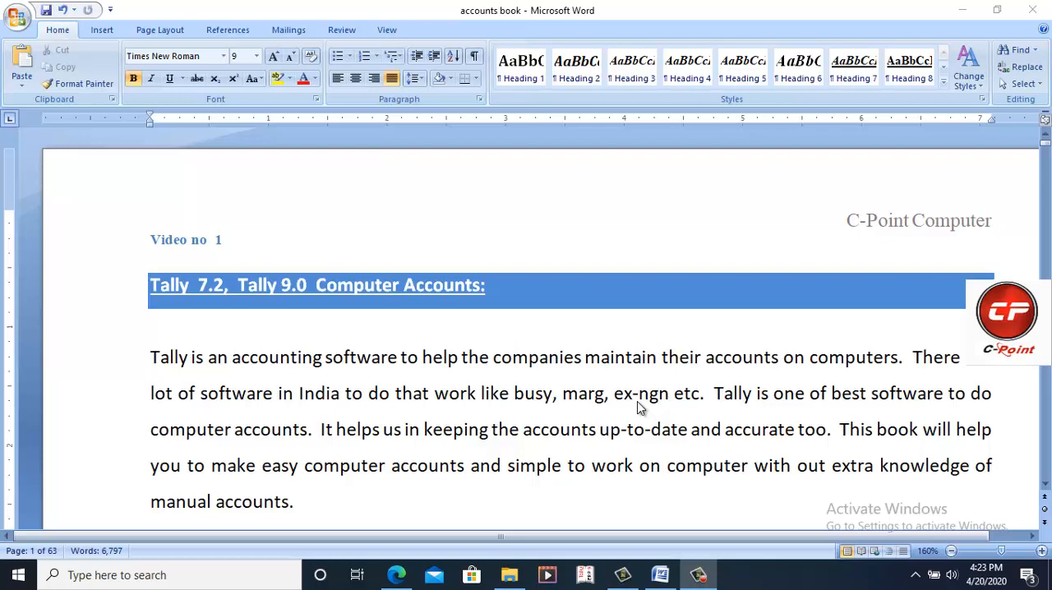
Step: Read the Tally introduction, the licensing types and the numbered General Features list in the accounts book document
scroll(222, 289, down, 3)
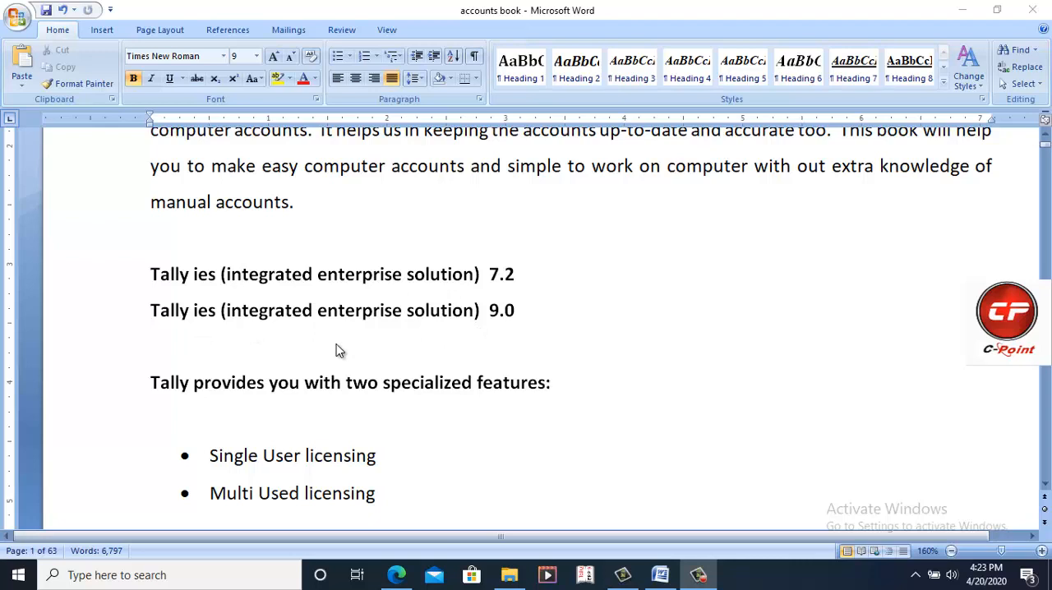
scroll(339, 351, down, 3)
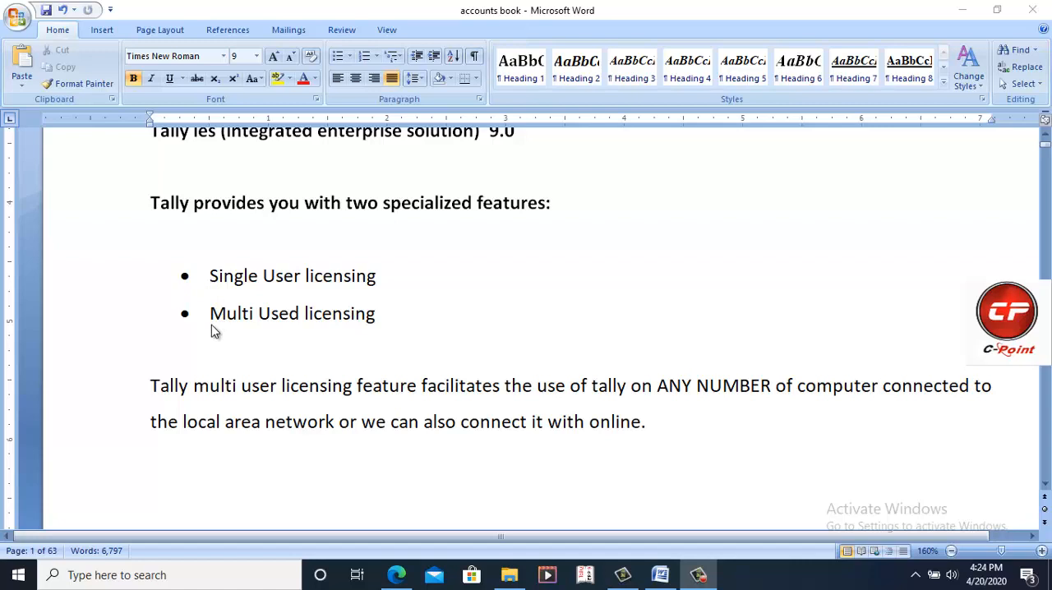
scroll(211, 326, down, 10)
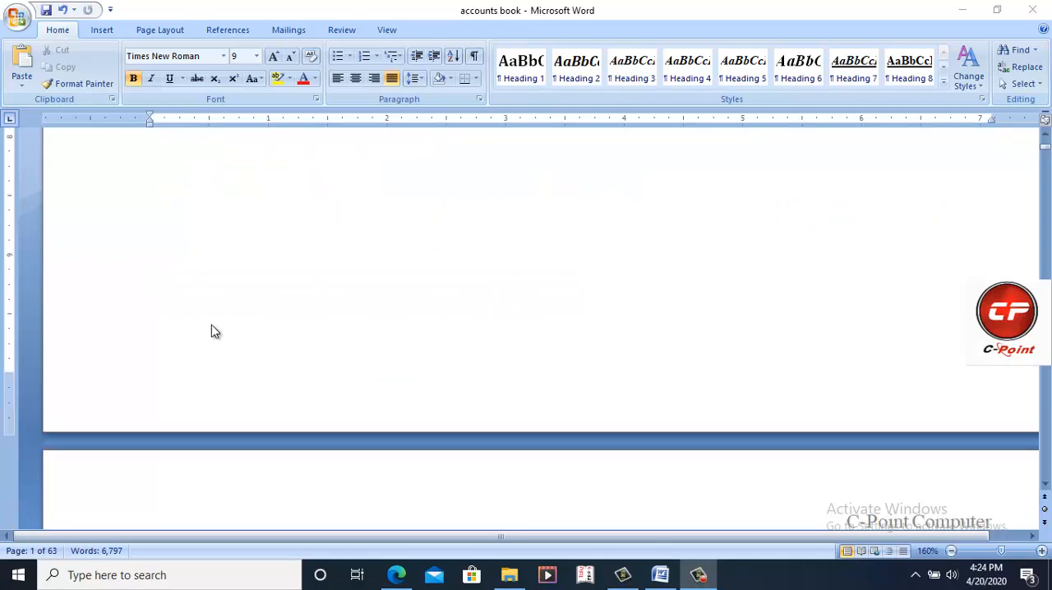
scroll(212, 330, down, 5)
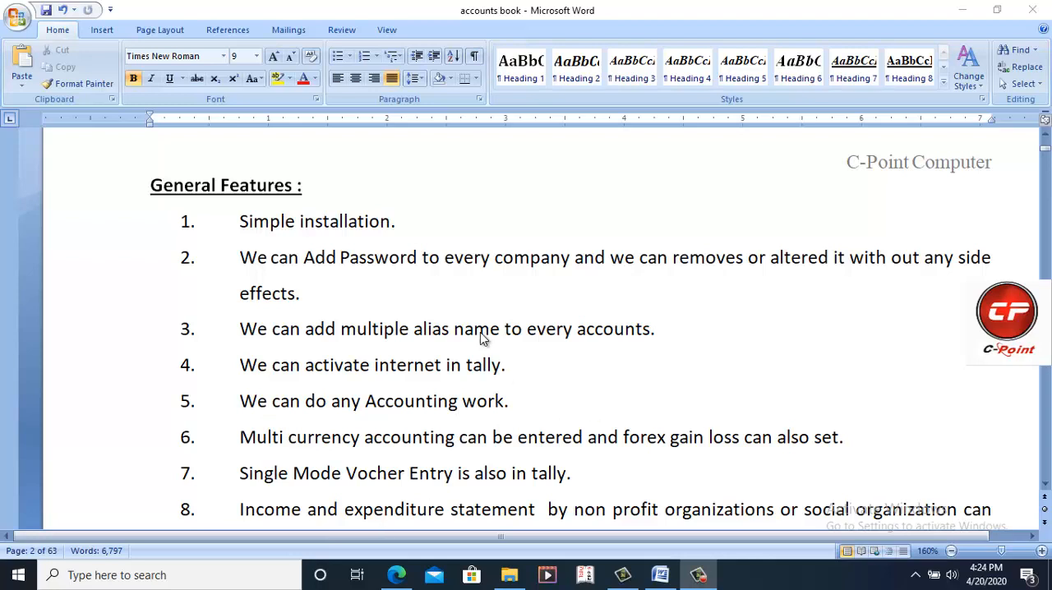
scroll(481, 337, down, 1)
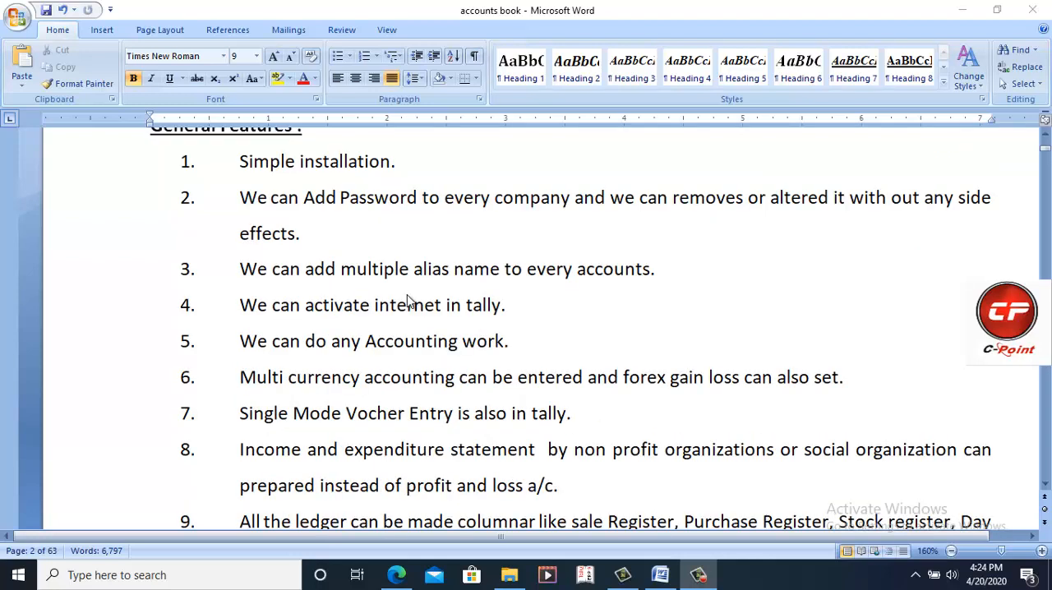
scroll(407, 301, down, 2)
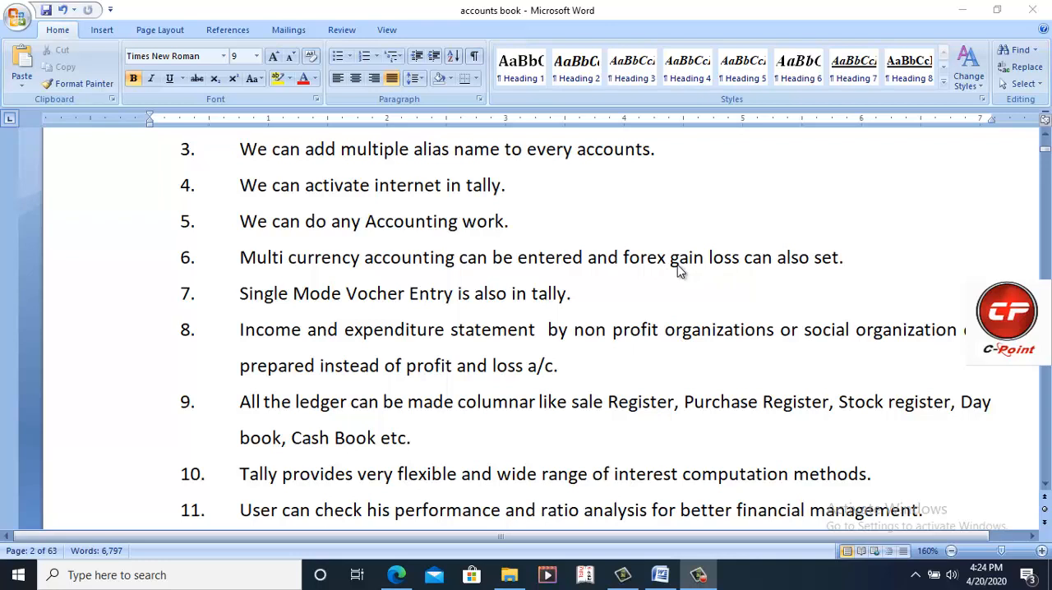
scroll(476, 305, down, 2)
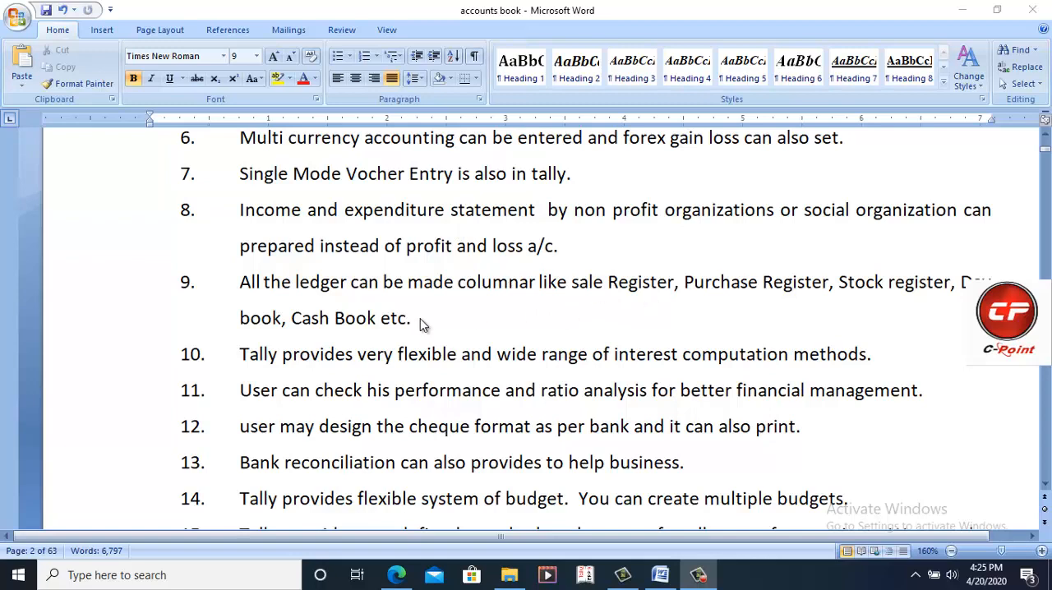
scroll(407, 323, down, 1)
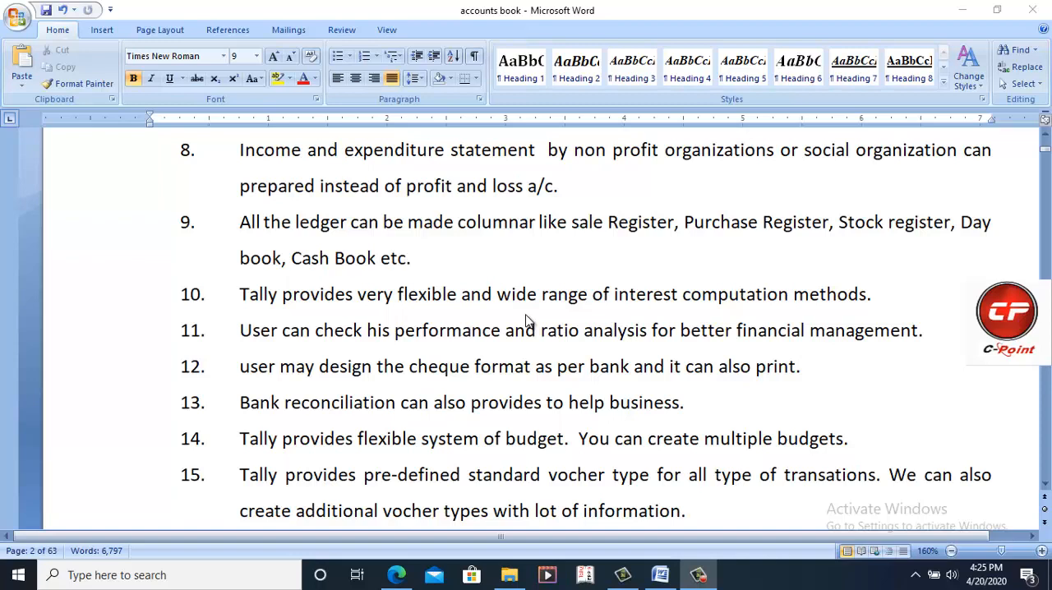
scroll(526, 320, down, 1)
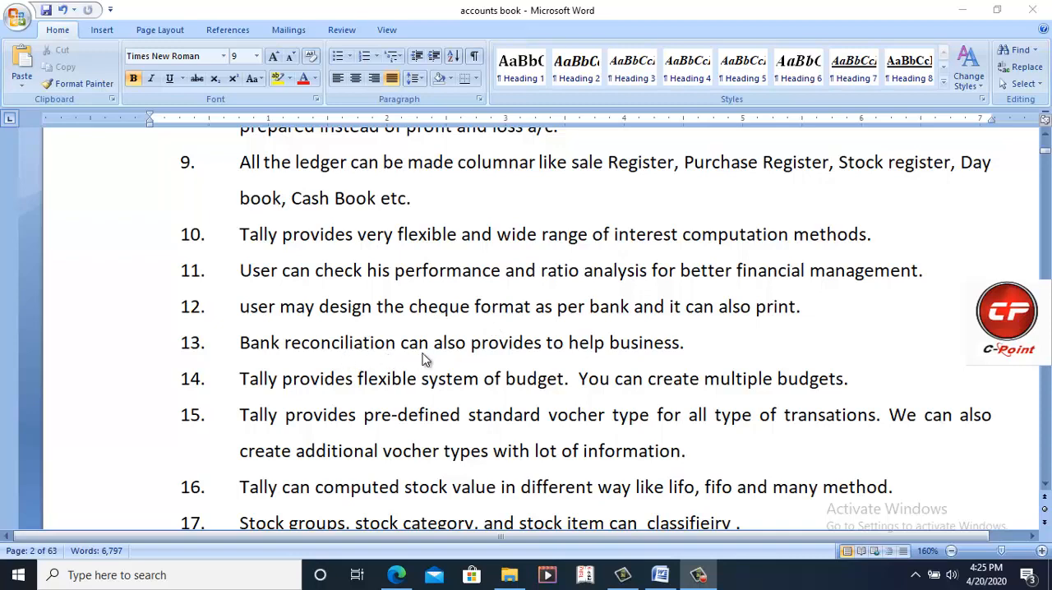
scroll(423, 360, down, 1)
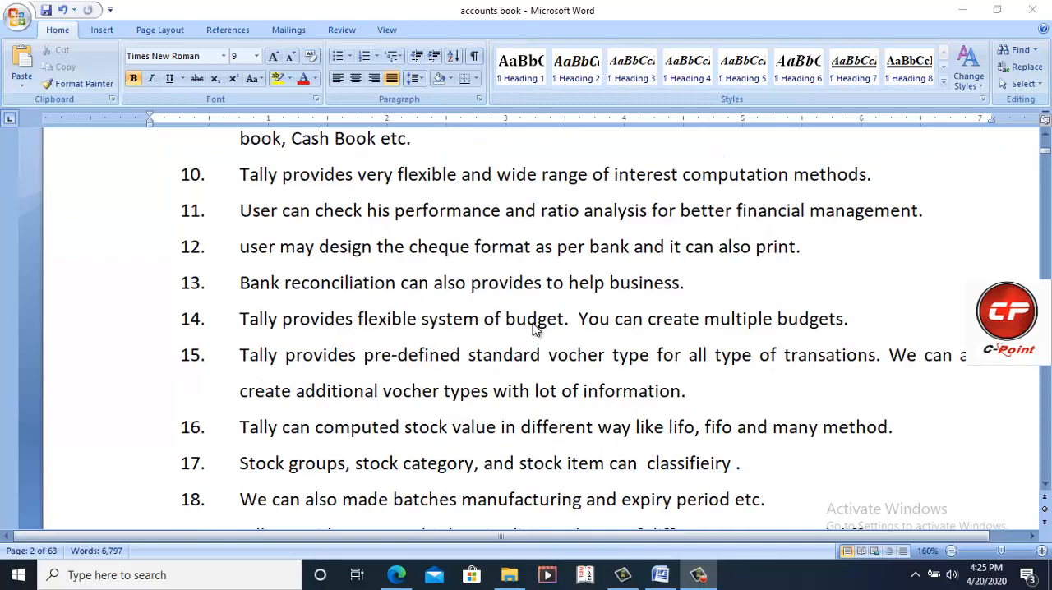
scroll(534, 327, down, 1)
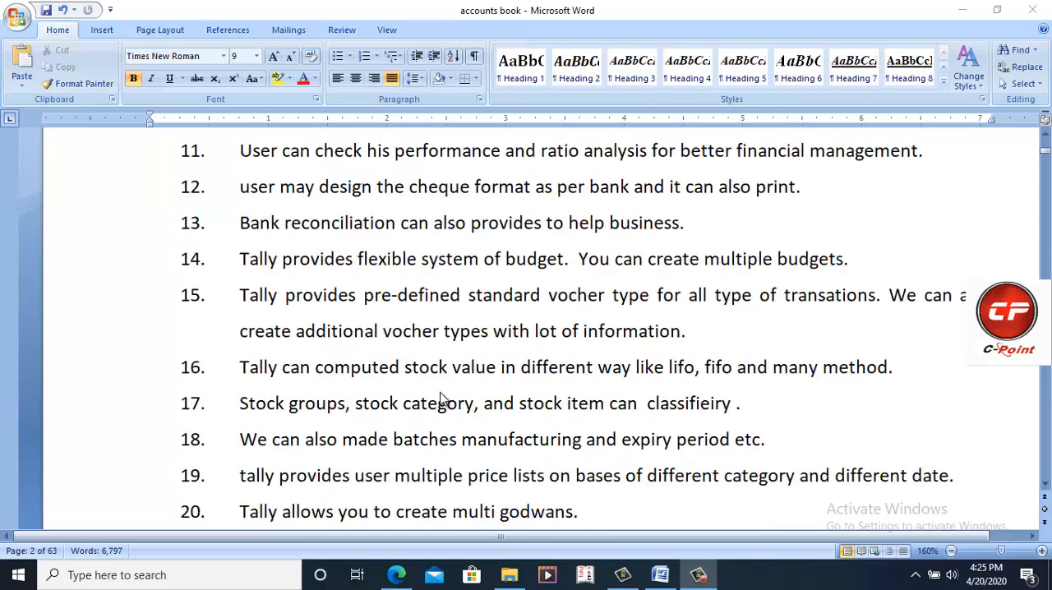
scroll(440, 400, down, 1)
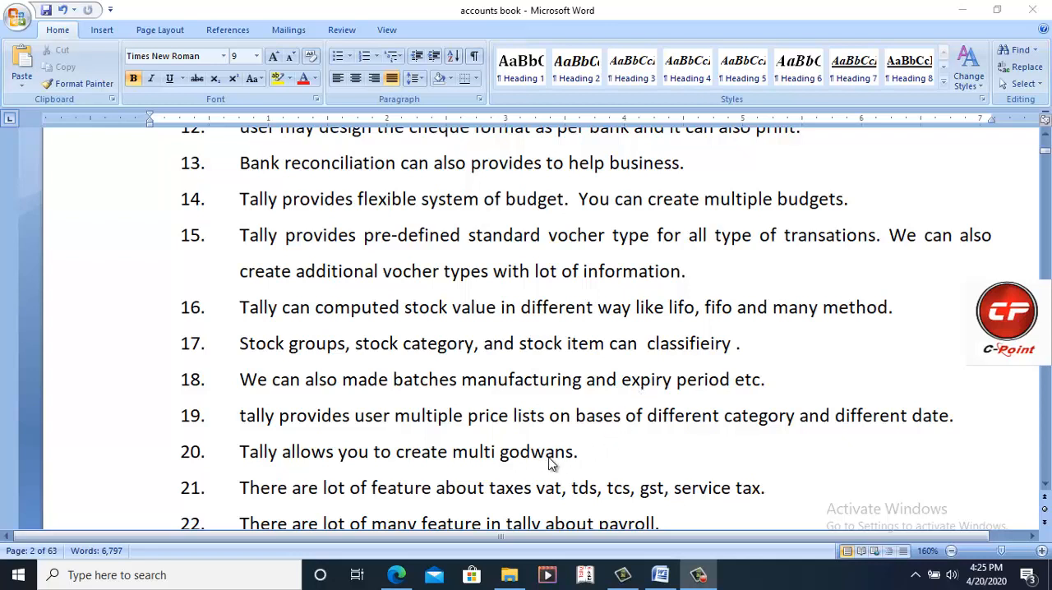
scroll(551, 464, down, 2)
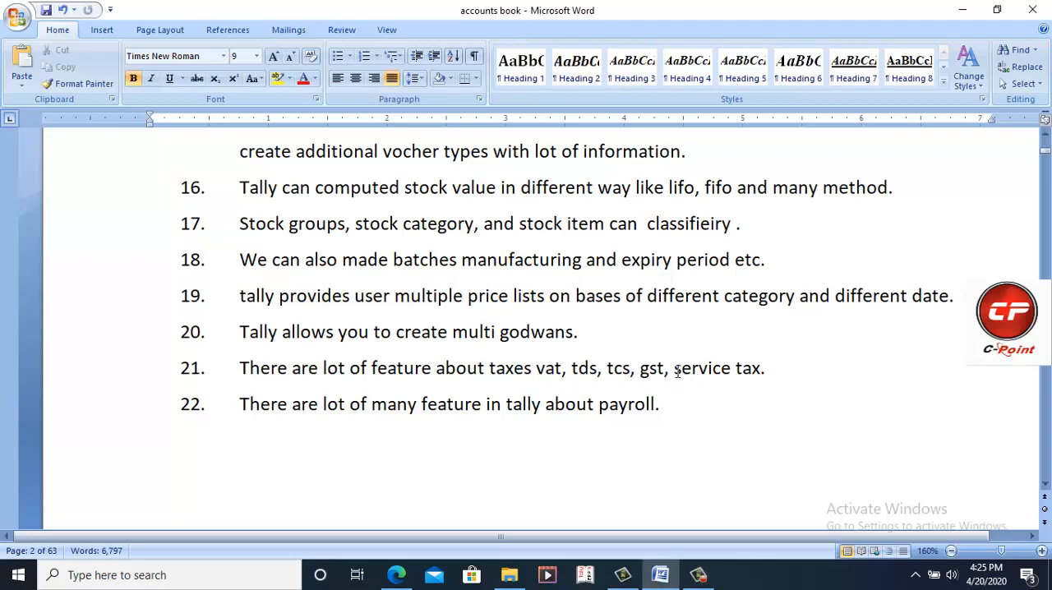
Step: Remove "service tax" from item 21 of the General Features list so the sentence ends with "gst."
drag(675, 370, 765, 369)
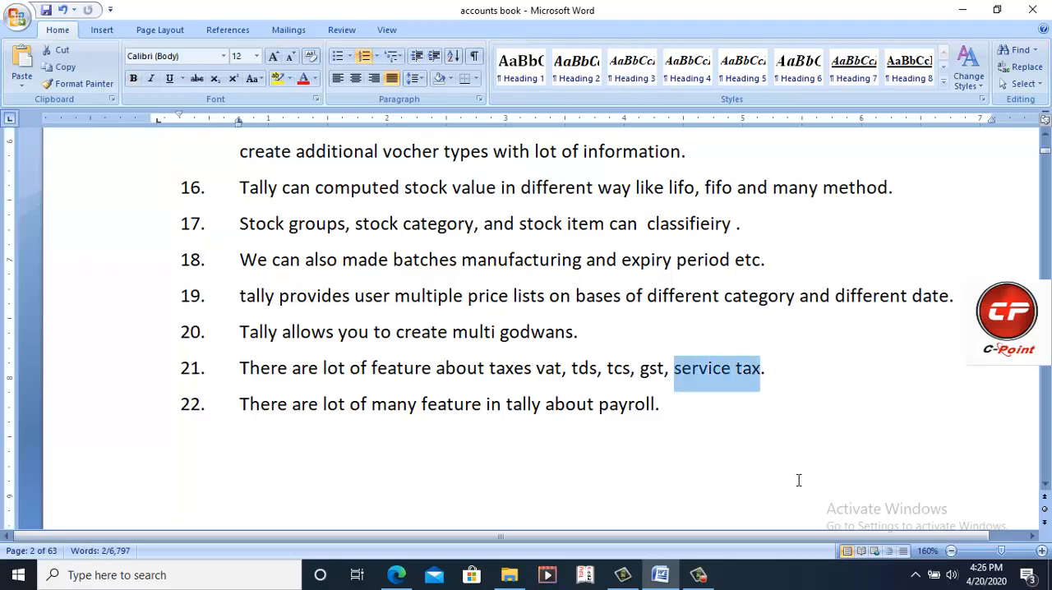
key(Delete)
key(BackSpace)
text(.)
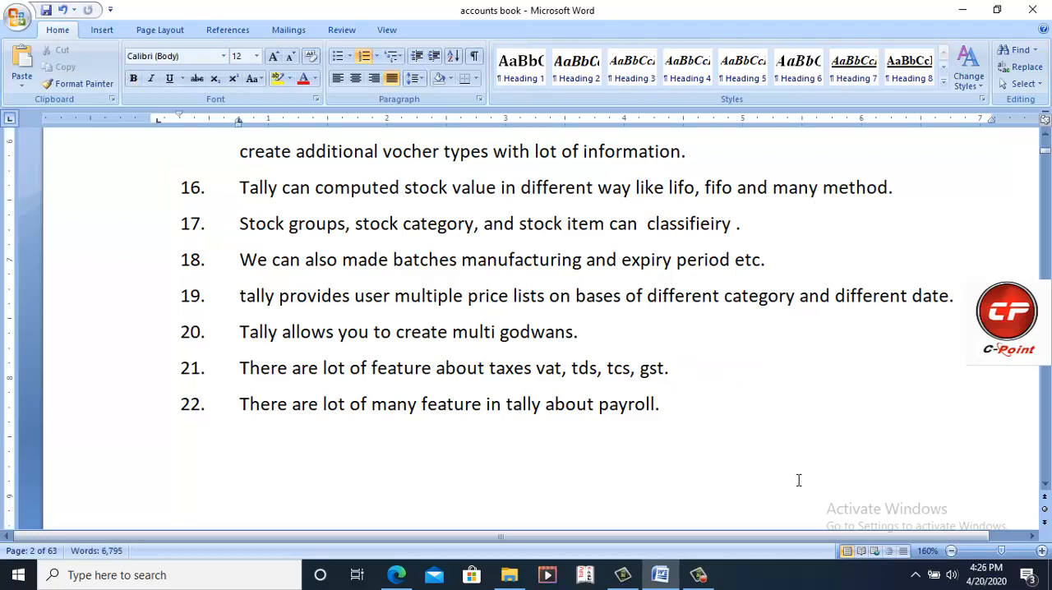
Step: Review the illustrated Tally installation steps as far as the Gateway of Tally section and minimize the document
scroll(555, 448, down, 1)
scroll(554, 448, down, 5)
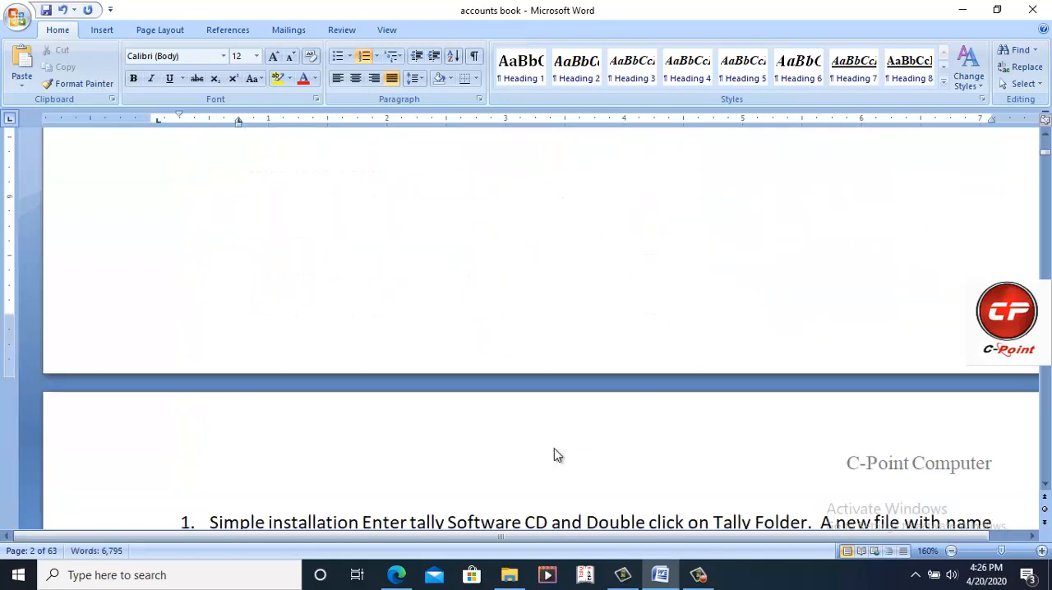
scroll(555, 448, down, 2)
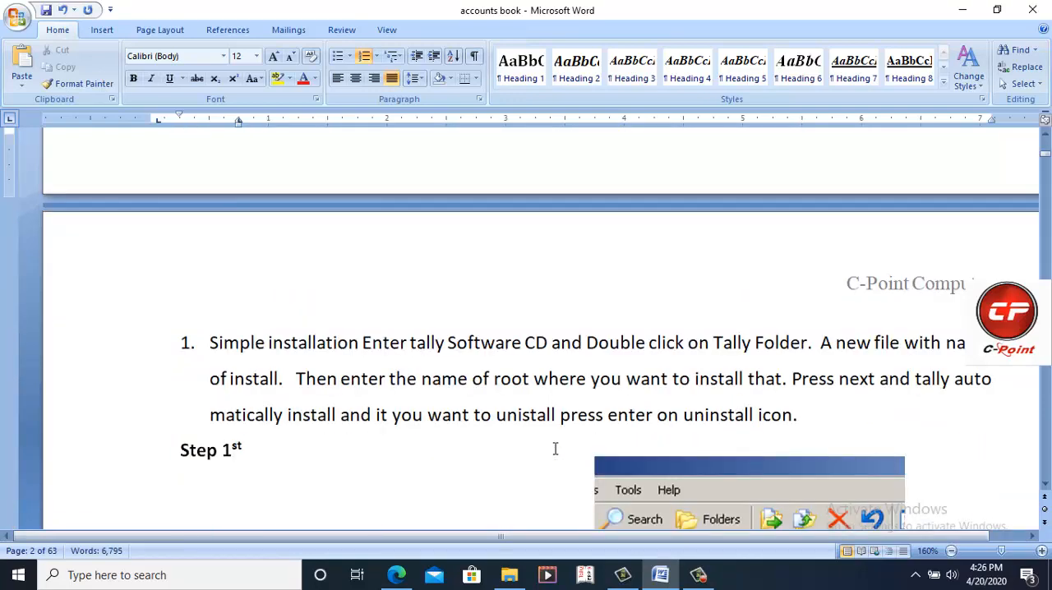
scroll(555, 448, down, 16)
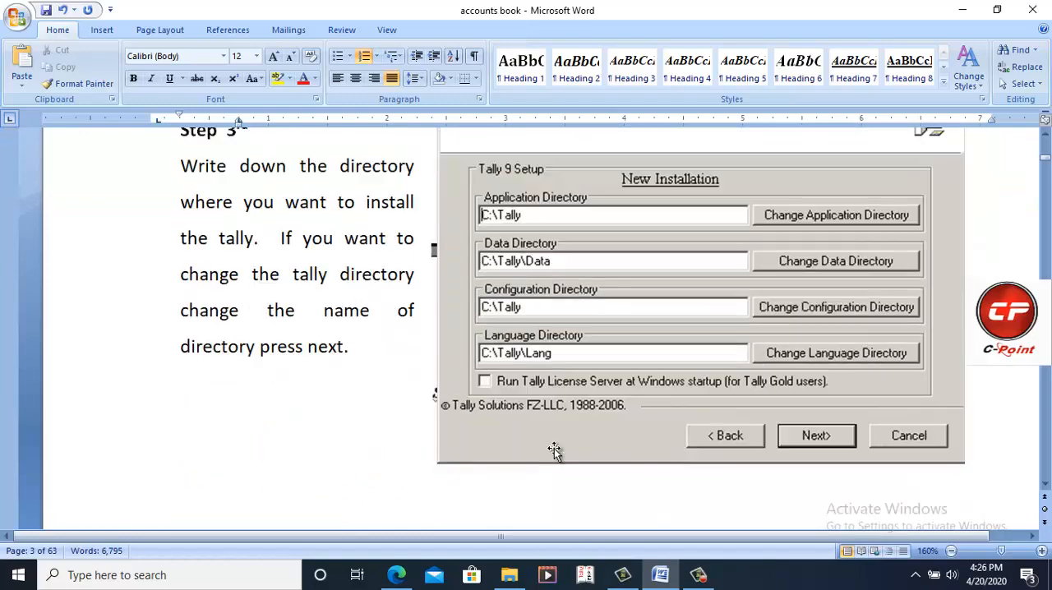
scroll(554, 450, down, 17)
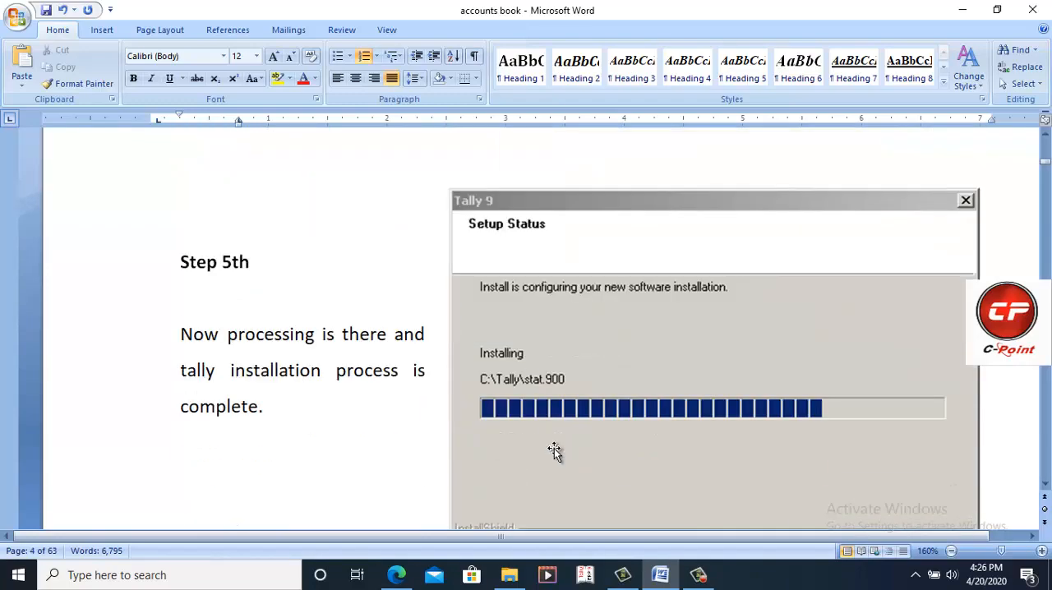
scroll(553, 450, down, 18)
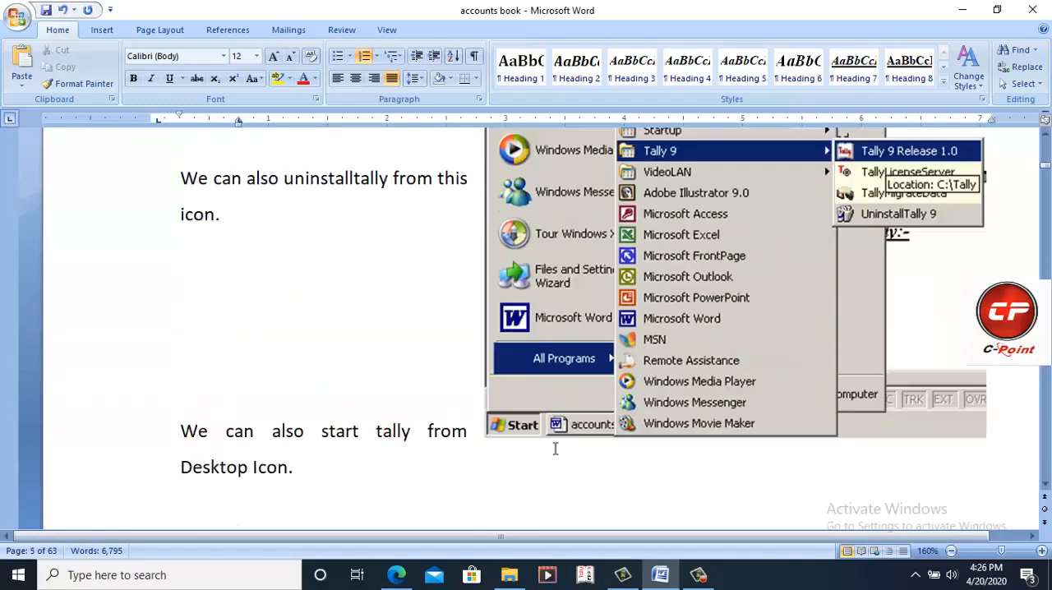
scroll(555, 449, down, 10)
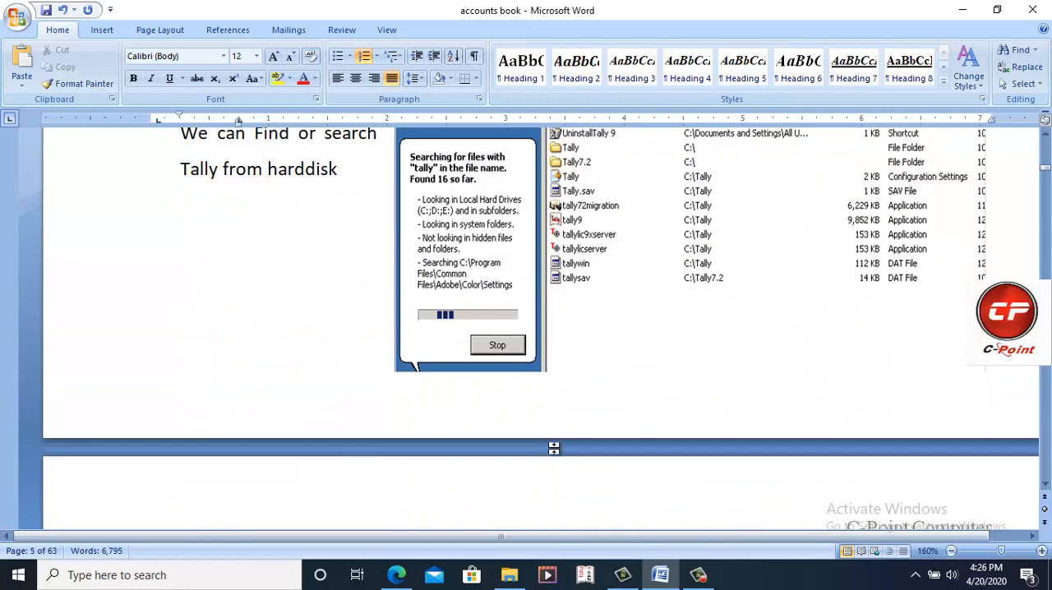
scroll(554, 449, down, 9)
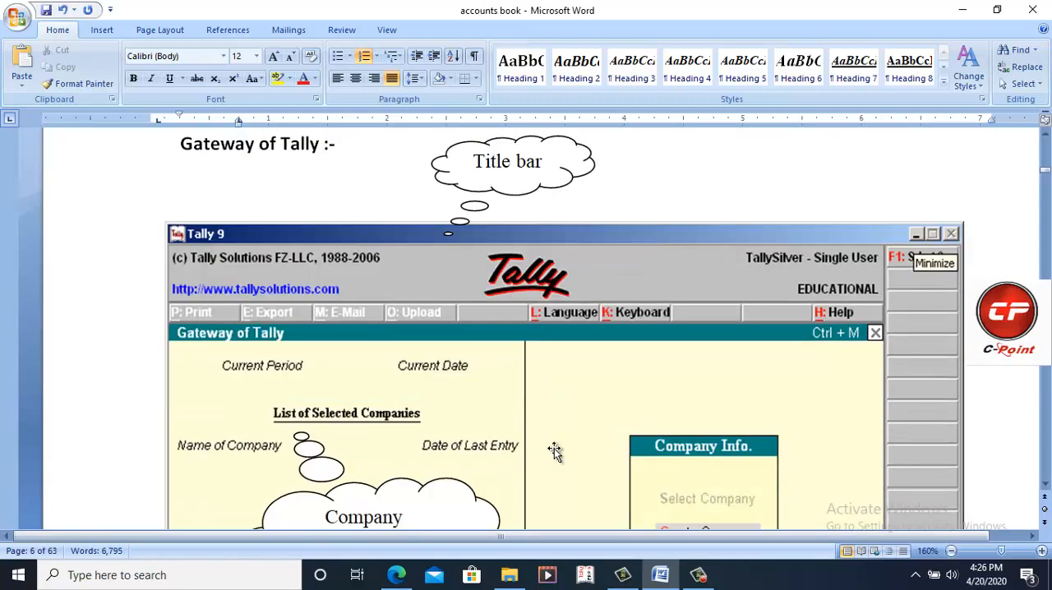
scroll(554, 451, up, 6)
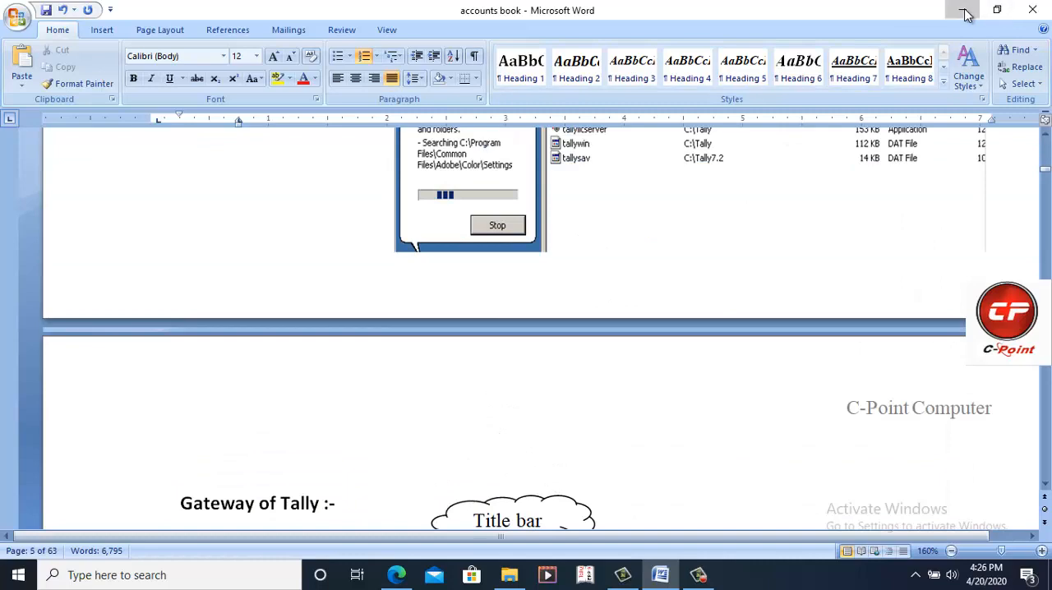
click(966, 15)
click(959, 12)
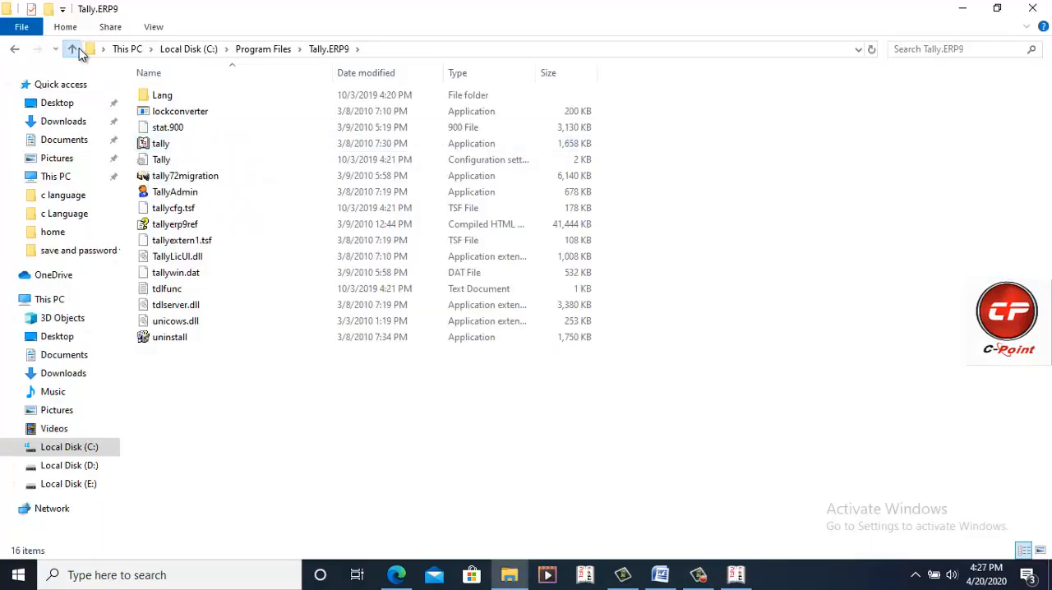
Step: Go up from the Program Files folder to This PC in File Explorer and minimize the window
click(72, 49)
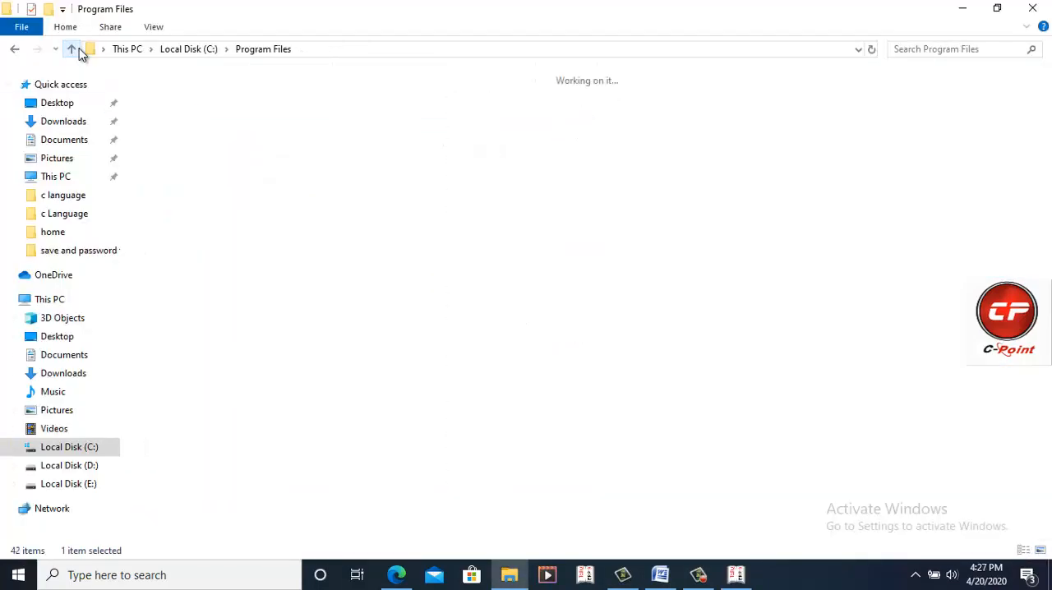
click(73, 49)
click(72, 49)
click(962, 8)
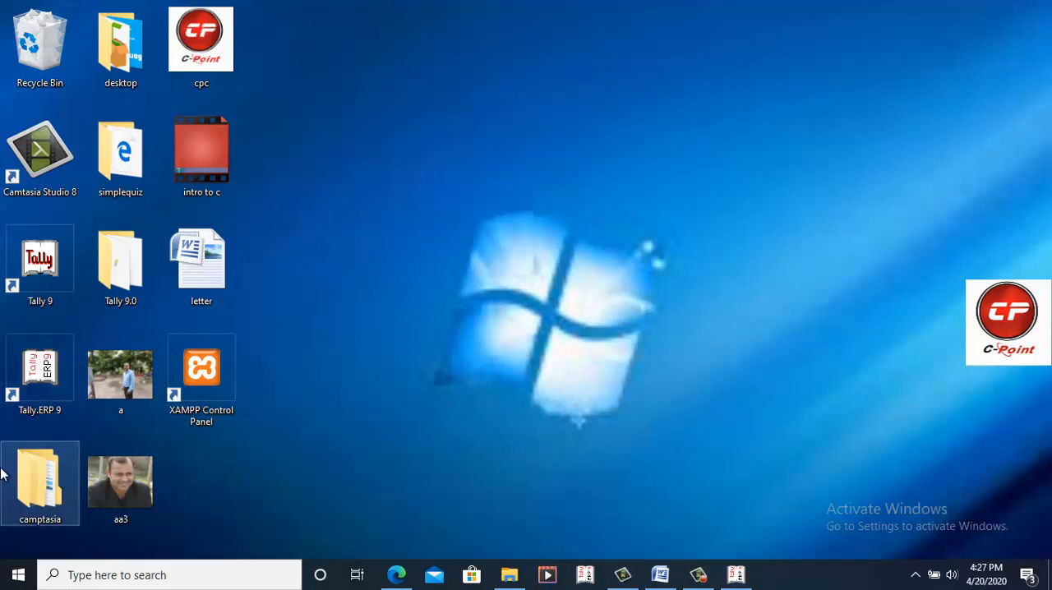
Step: Find the Tally.ERP 9 group among the installed Windows apps, expand it to view its entries, and close the list
click(18, 575)
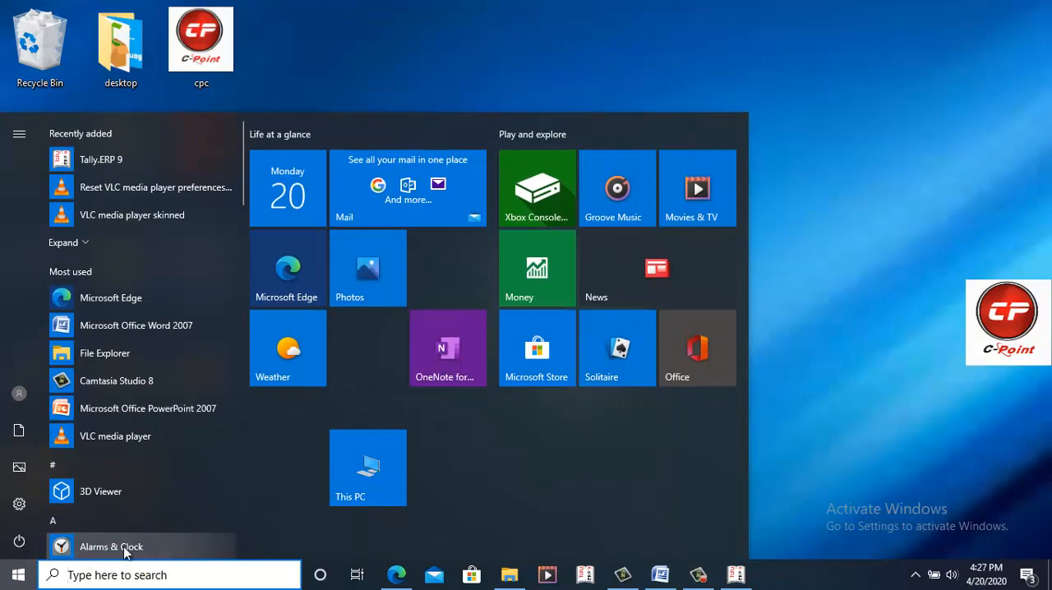
scroll(153, 526, down, 10)
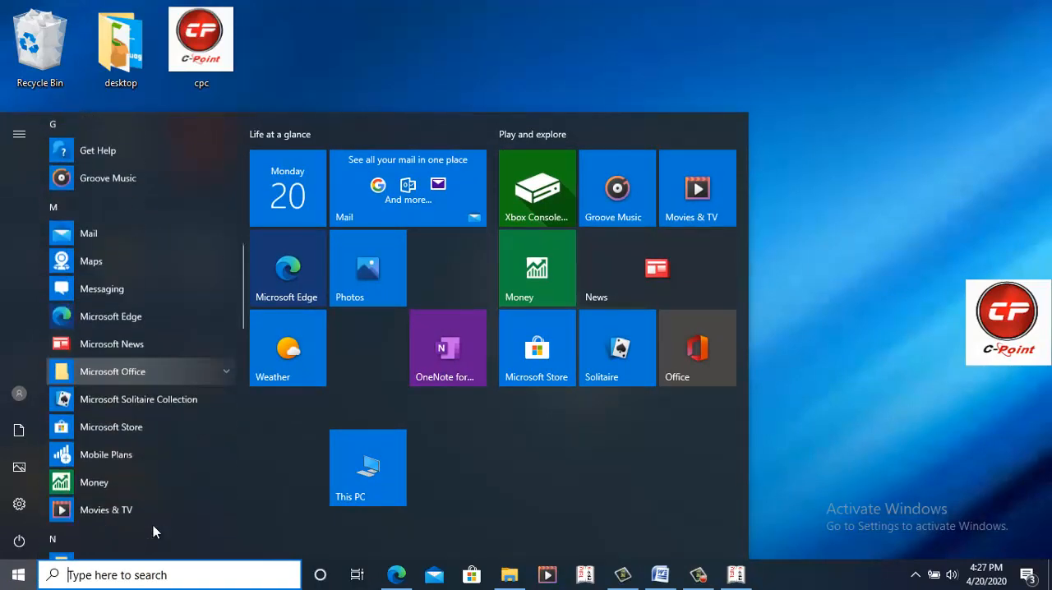
scroll(153, 525, down, 10)
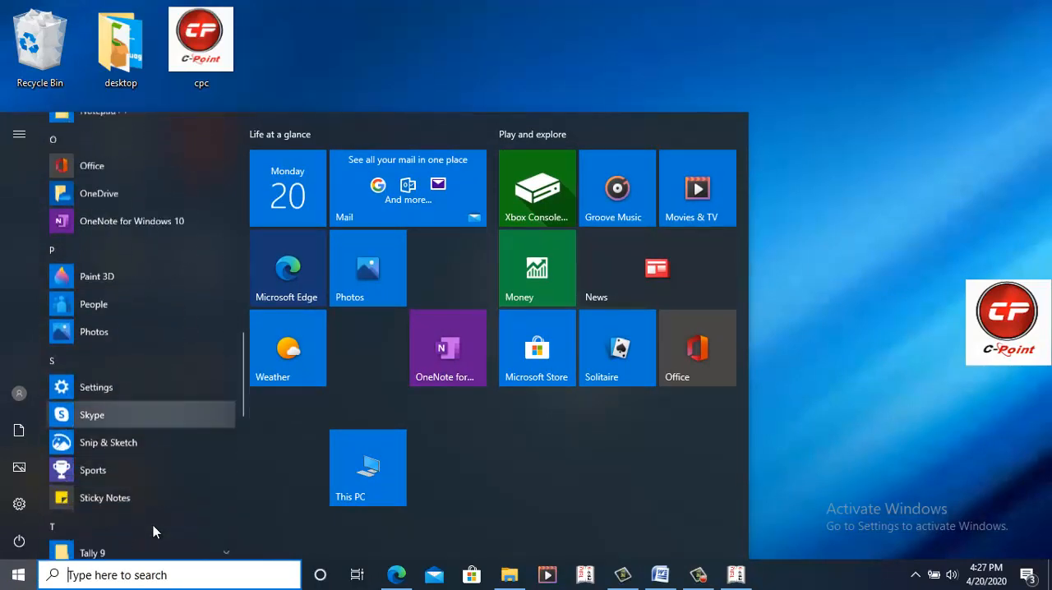
scroll(153, 525, down, 2)
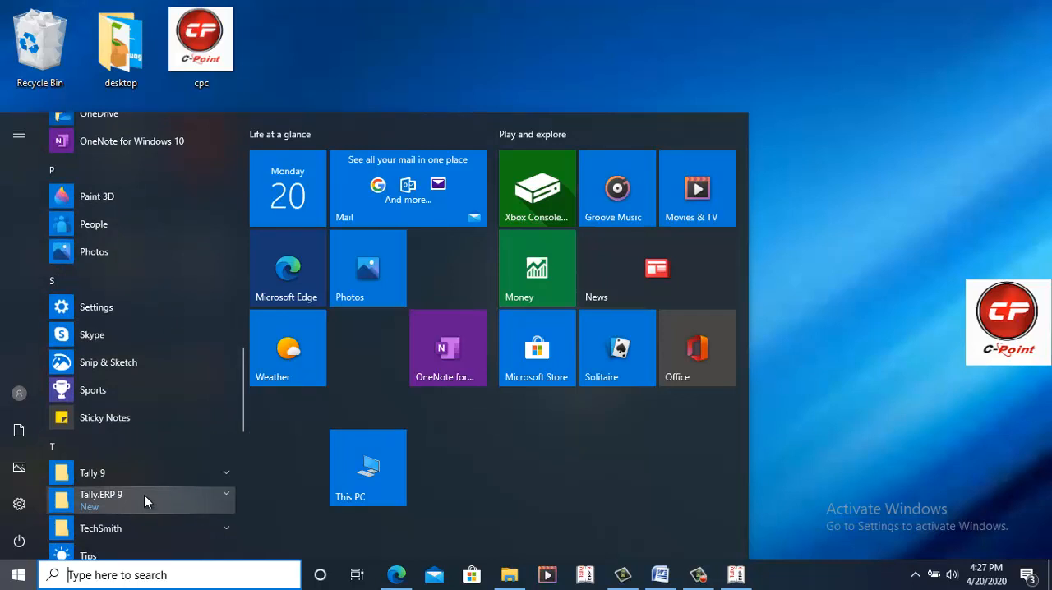
click(144, 495)
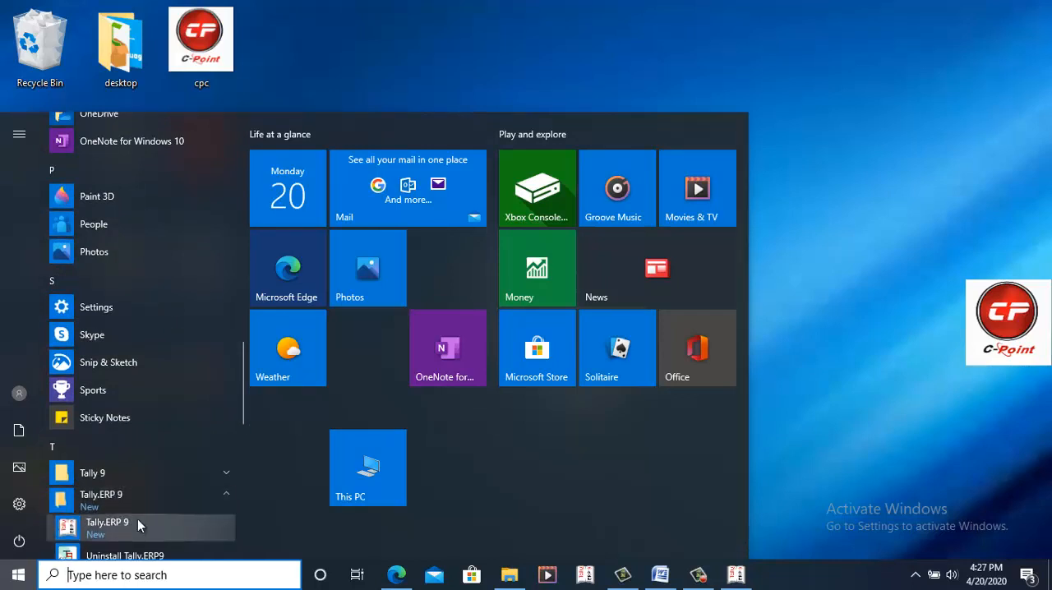
click(809, 224)
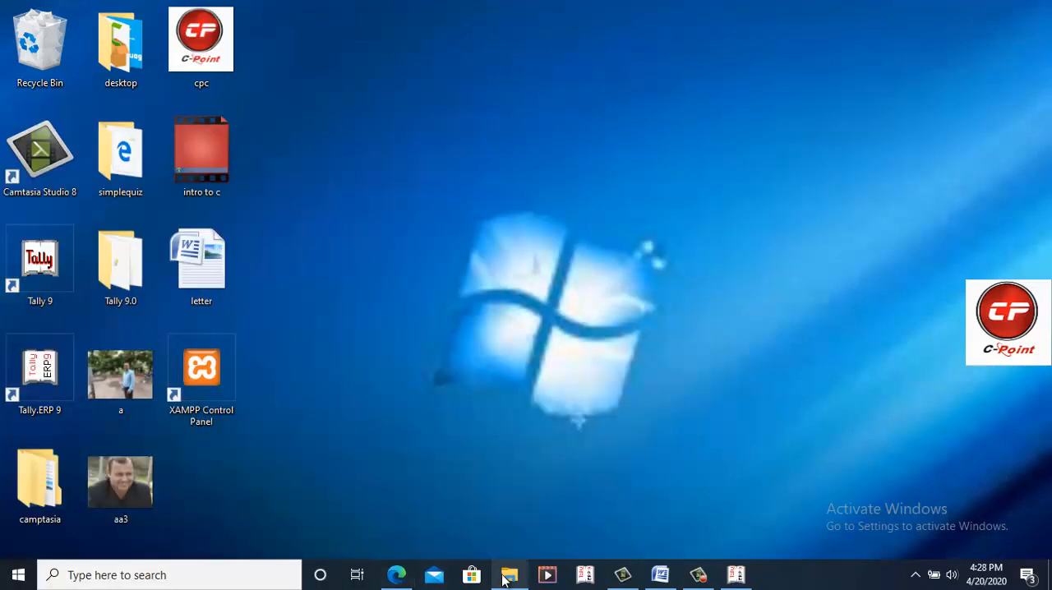
Step: Switch to File Explorer and open the Program Files folder on Local Disk (C:)
click(506, 576)
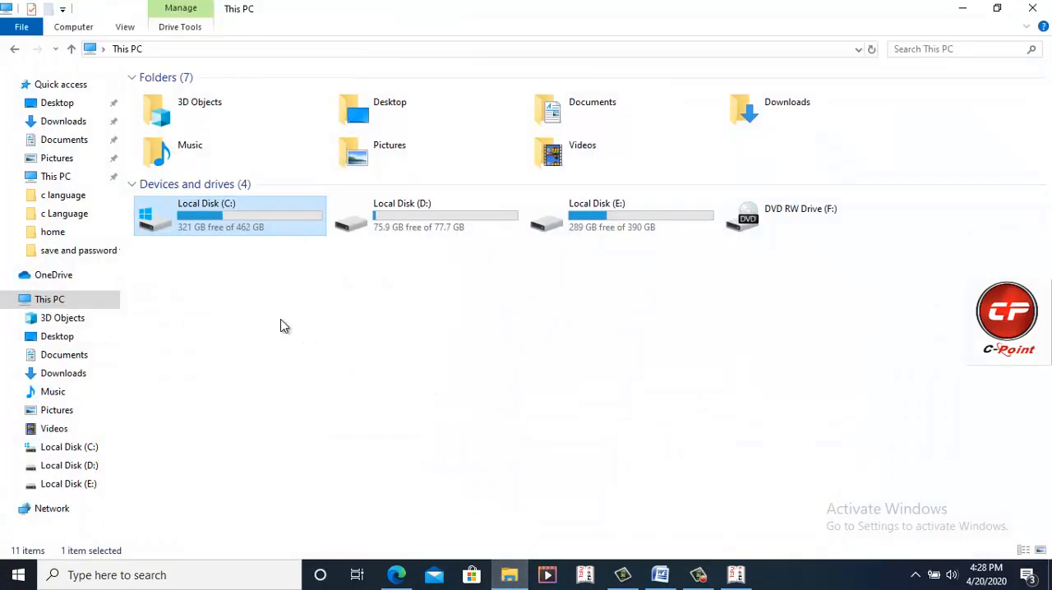
double_click(271, 230)
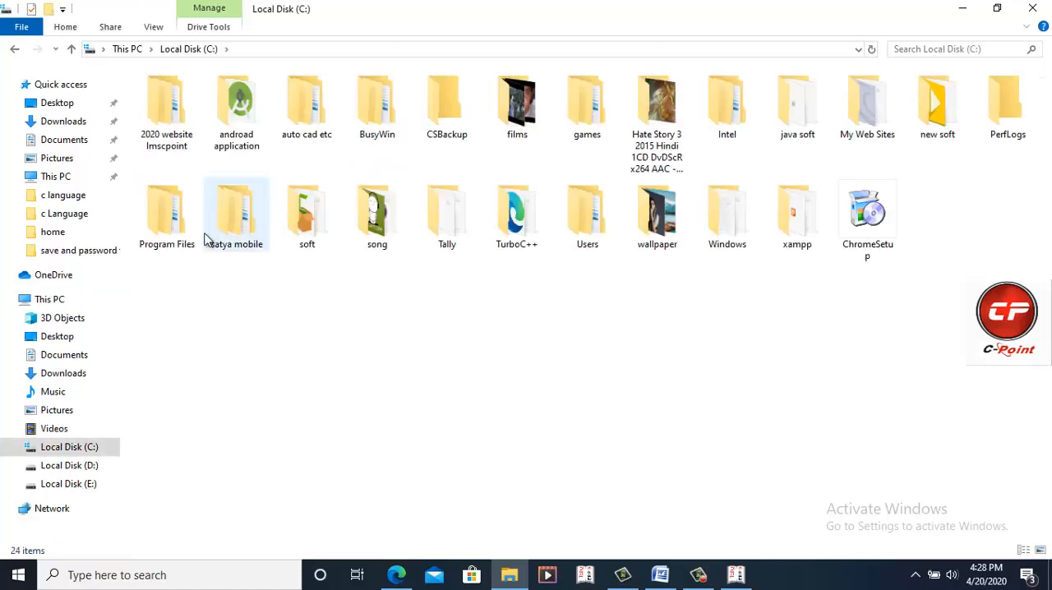
double_click(169, 235)
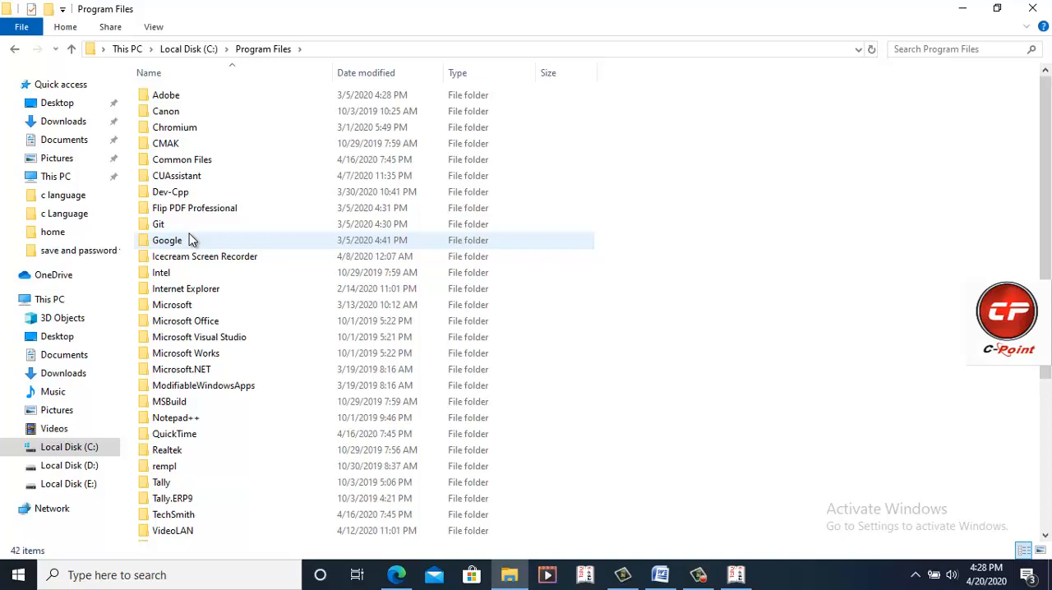
Step: View the contents of the Tally.ERP9 folder in Program Files and minimize the File Explorer window
click(181, 499)
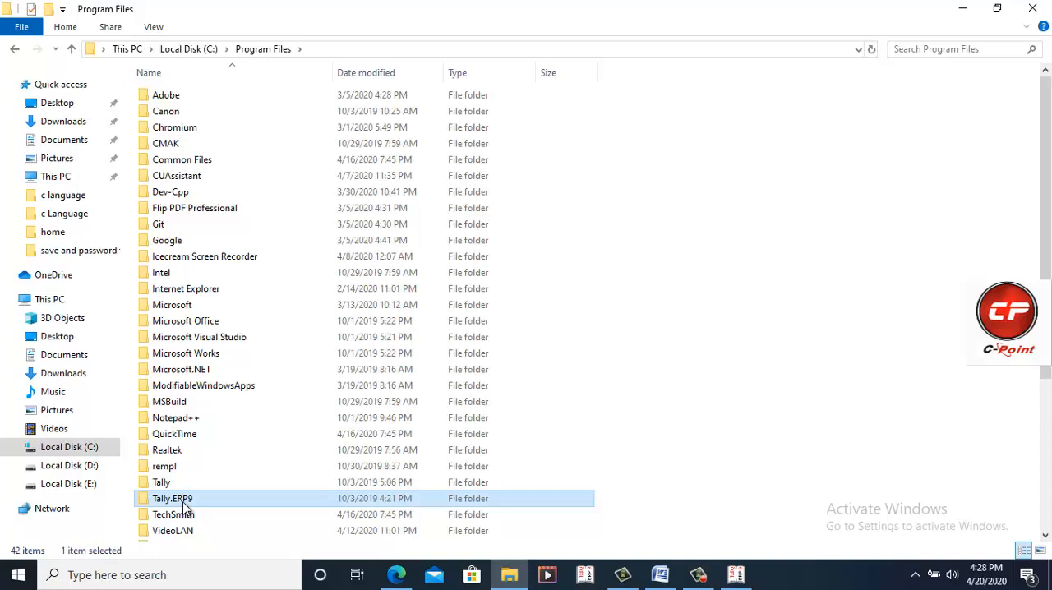
click(182, 501)
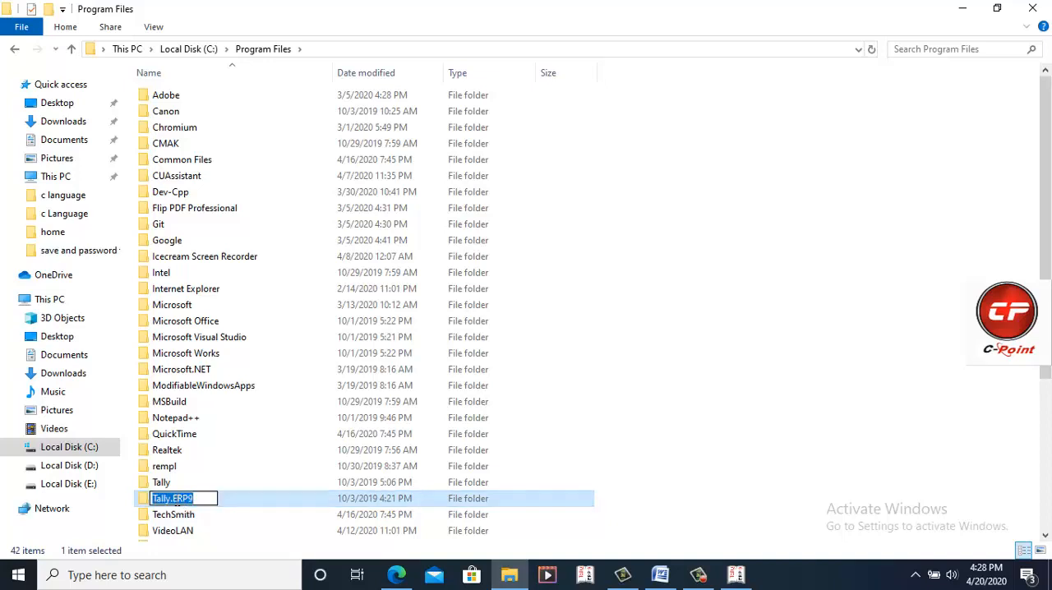
double_click(176, 500)
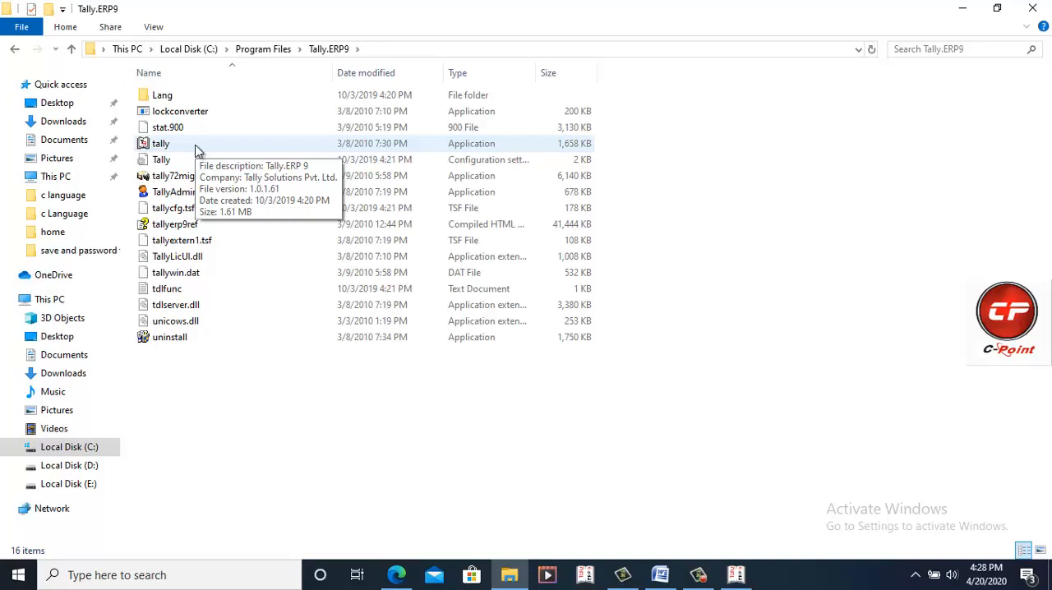
click(962, 10)
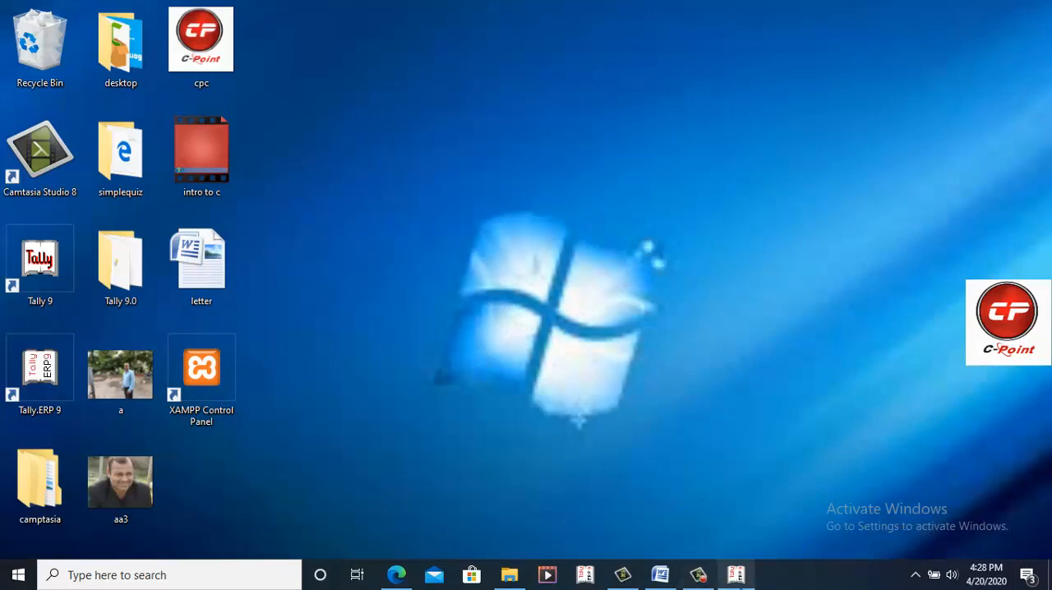
Step: Switch to Tally.ERP 9 and choose to work in Educational Mode from the Startup screen
click(728, 574)
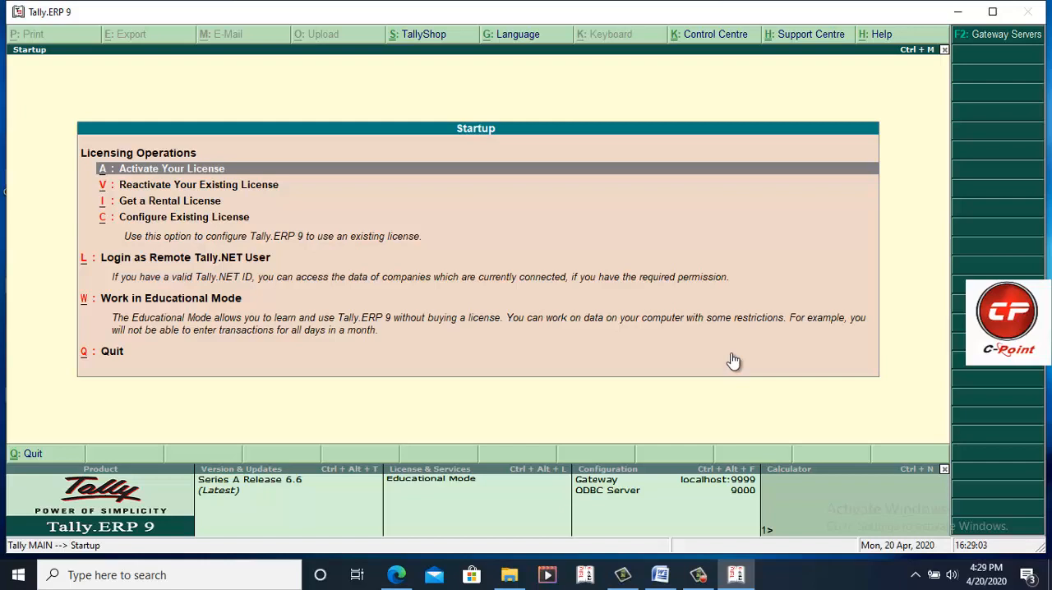
key(Down)
key(Down)
key(Down)
key(Down)
key(Down)
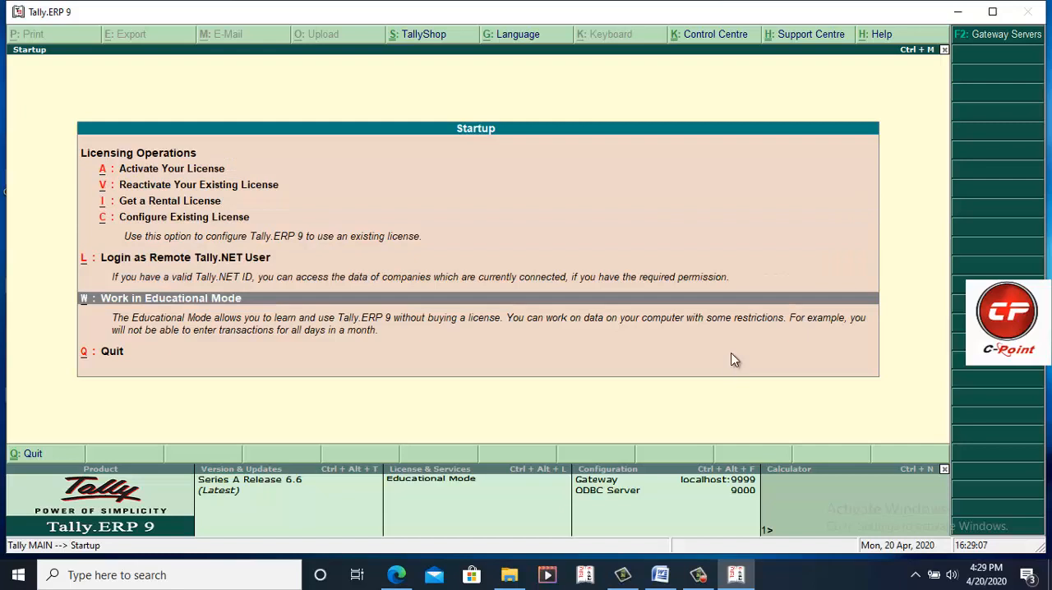
key(Return)
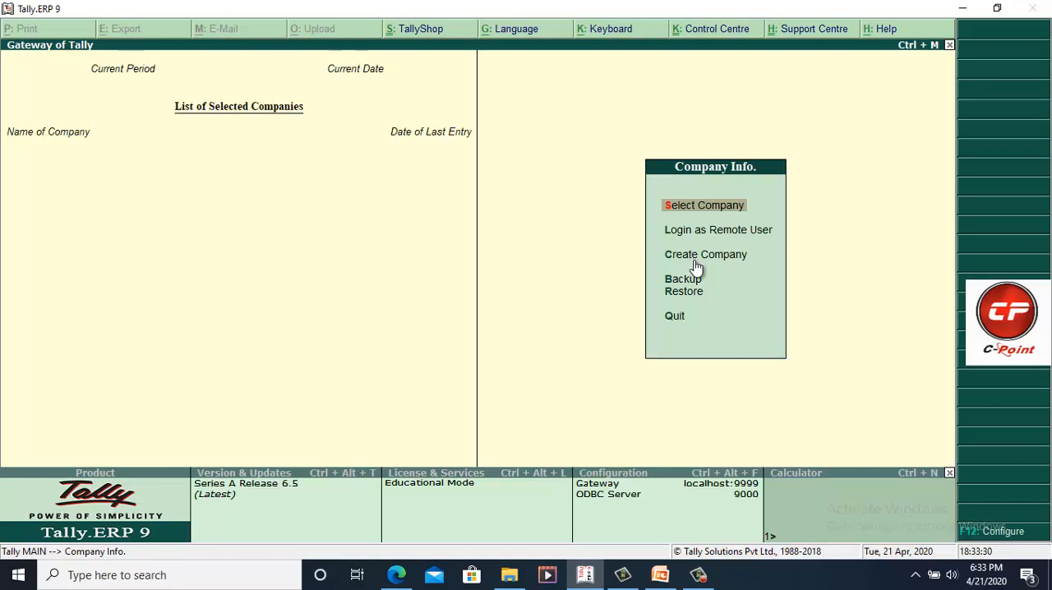
Step: Check the list of existing companies through Select Company and return to the Company Info. menu
key(Down)
key(Down)
key(Up)
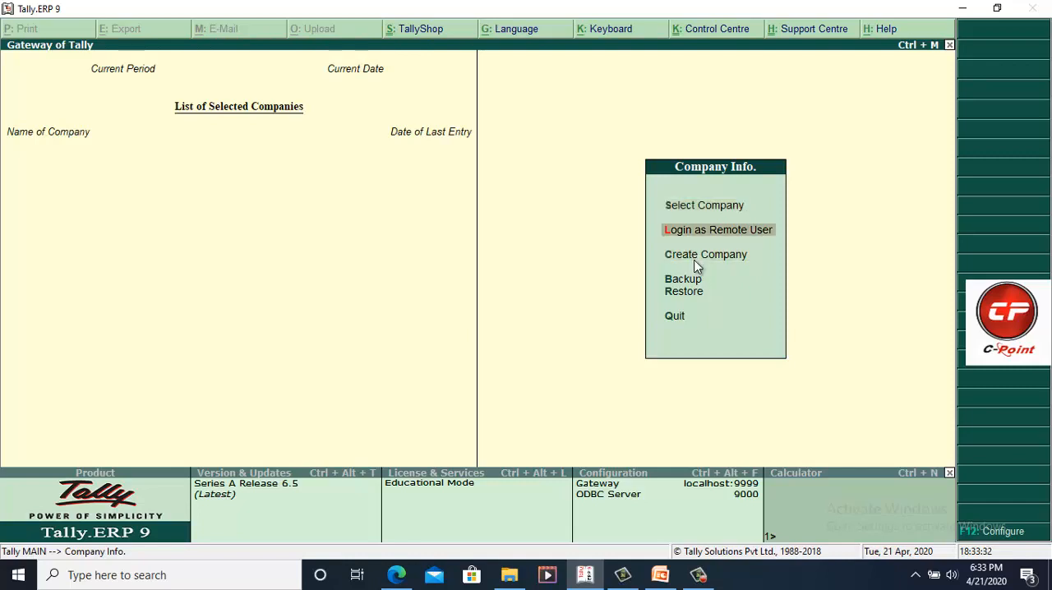
key(Up)
click(695, 257)
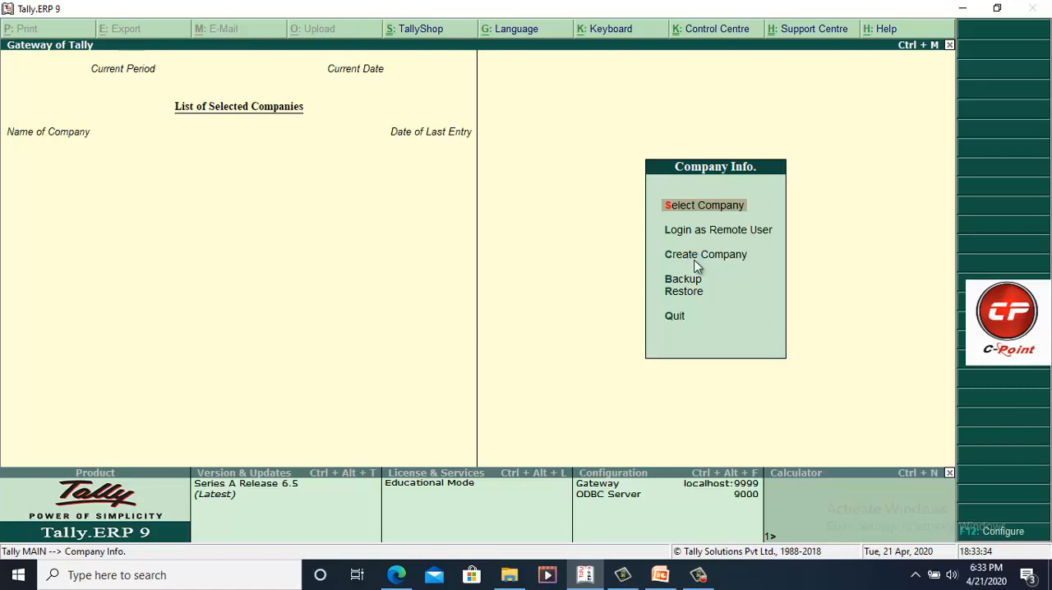
key(Return)
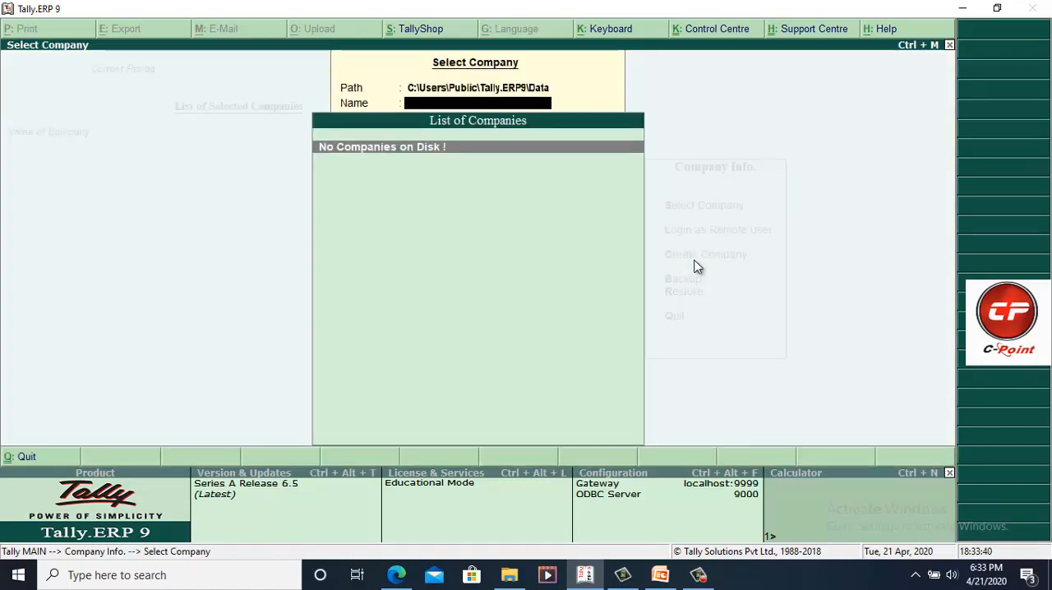
key(Escape)
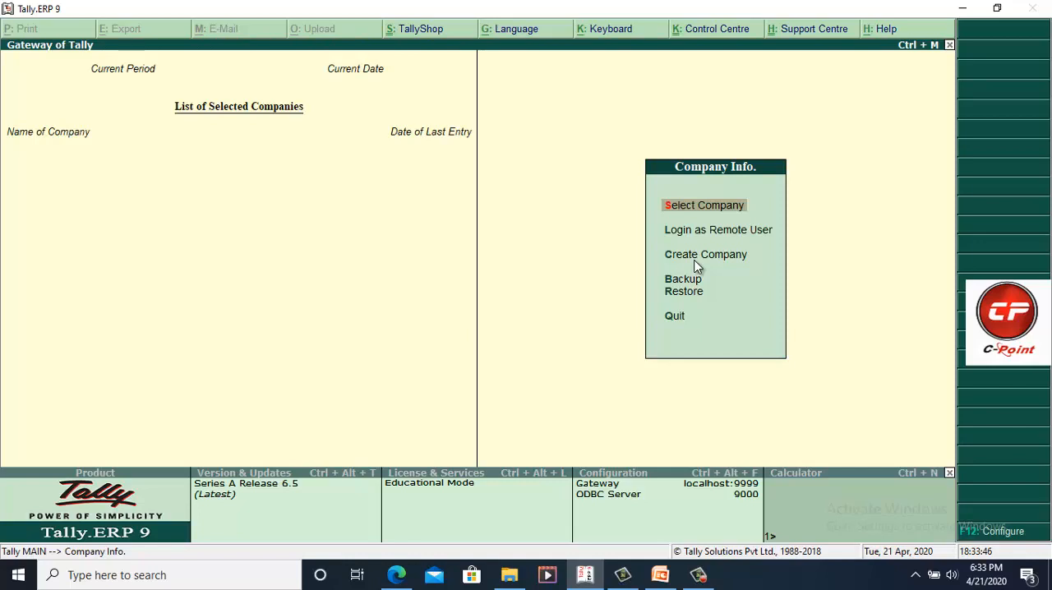
Step: Start creating a company and name it Sh Com Ltd
key(Down)
key(Down)
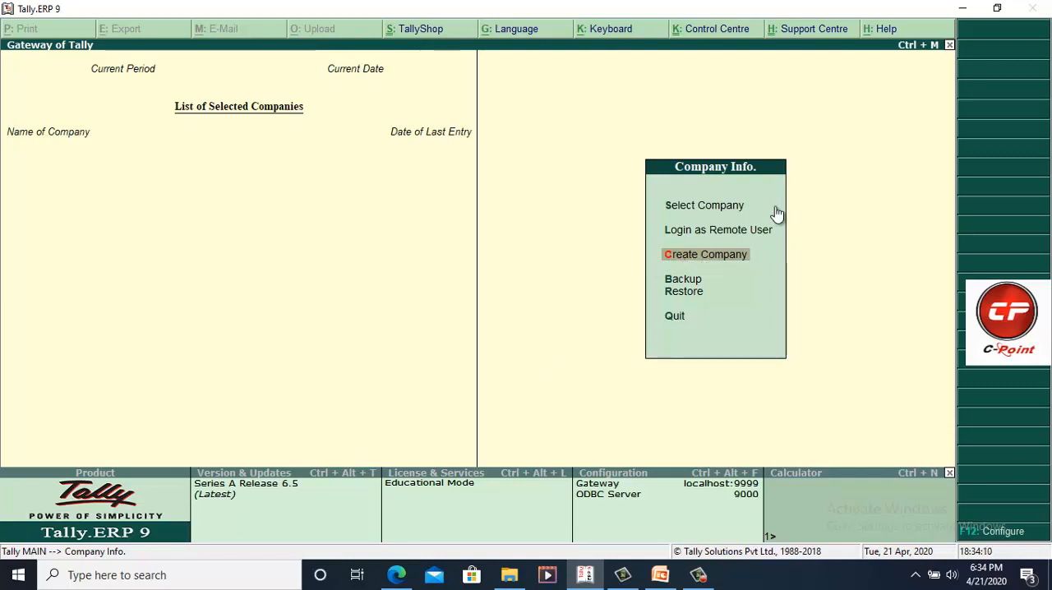
key(Return)
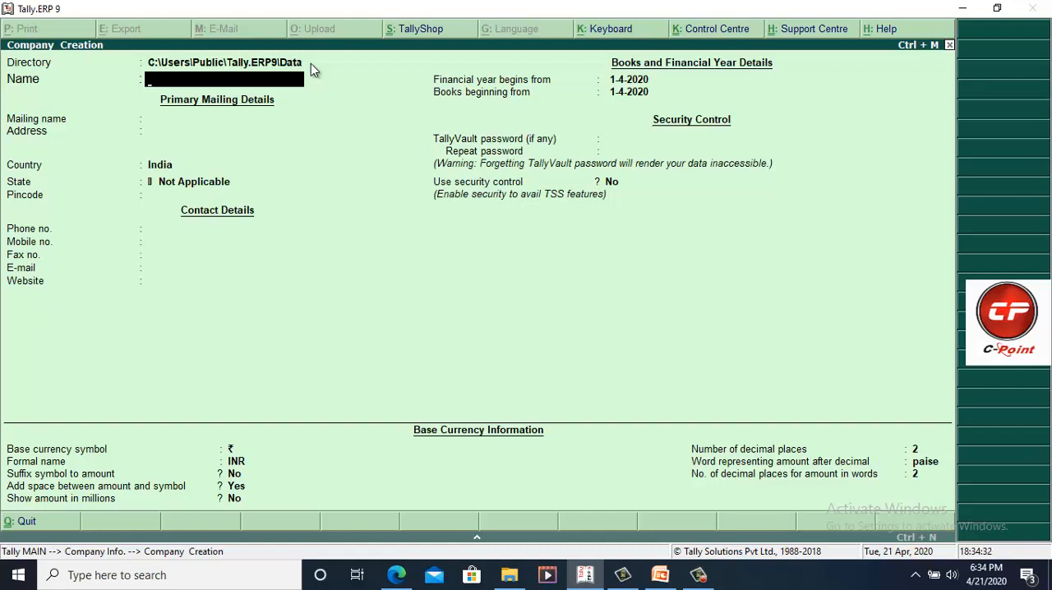
text(Sh Com Ltd)
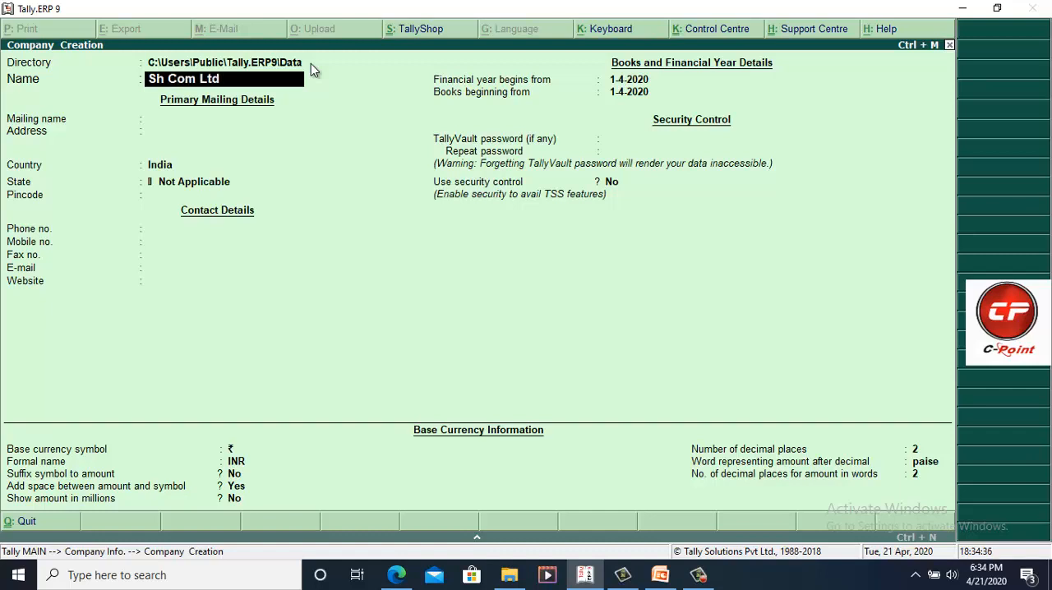
key(Return)
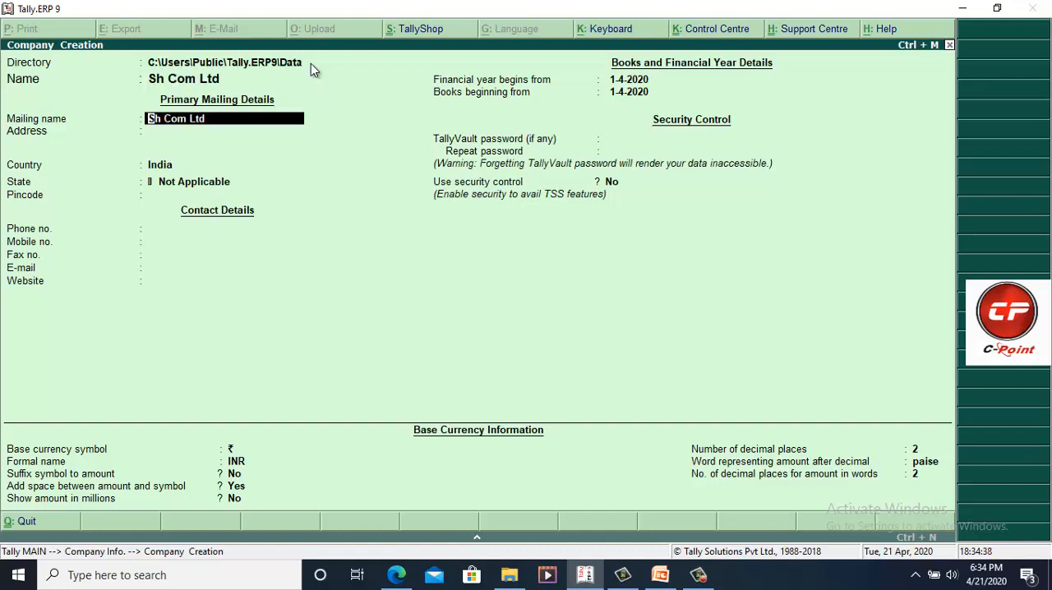
Step: Replace the mailing name with the contact's full name and enter the city and postal code as the first address line
key(Return)
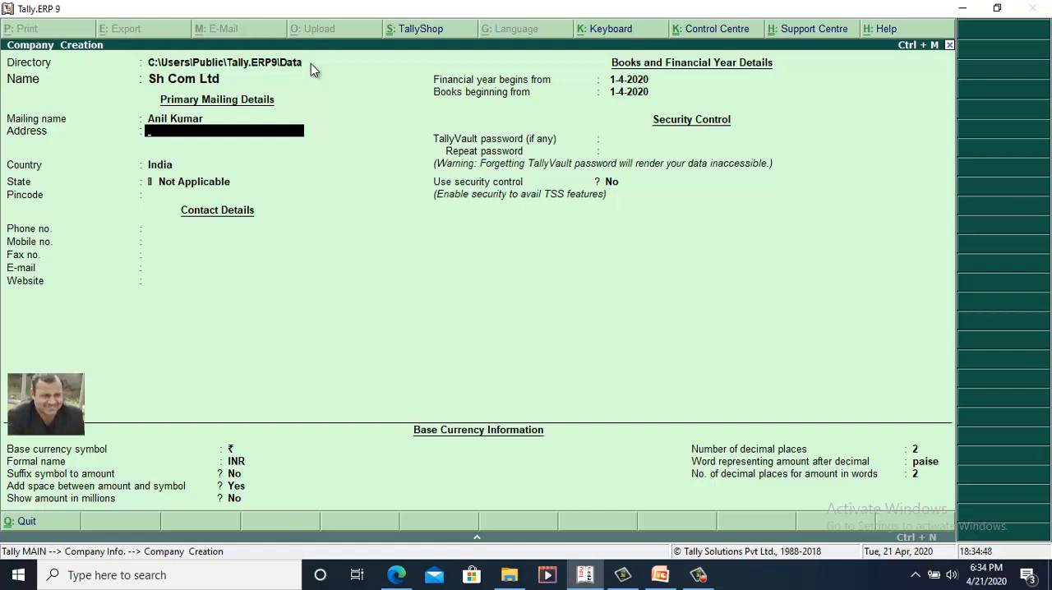
text(Karnal 132001)
key(Return)
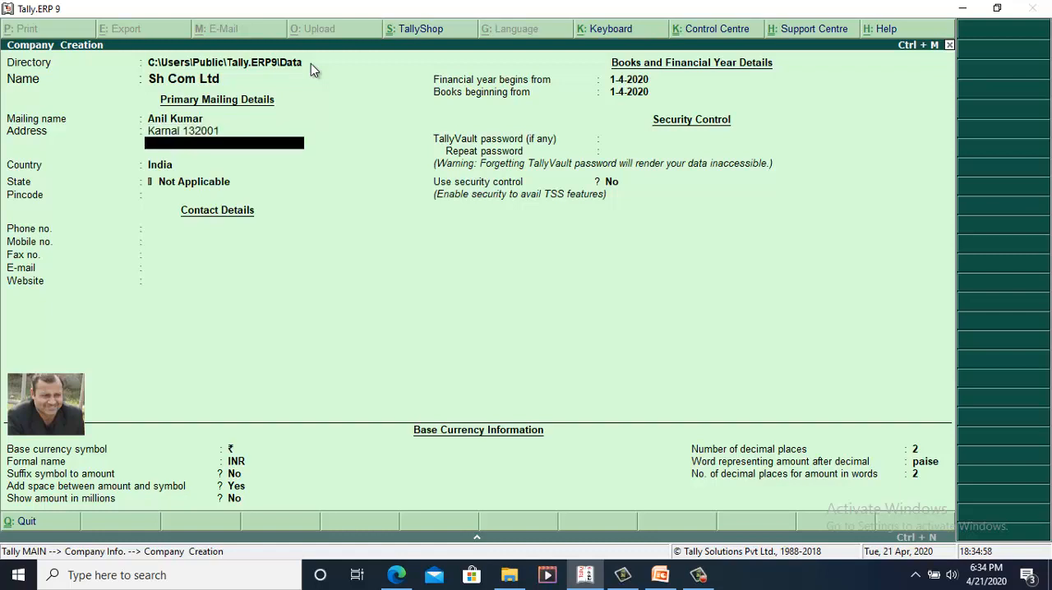
Step: Complete the company's address with the state and the road on two further lines
text(Haryana)
key(Return)
text(Rauw)
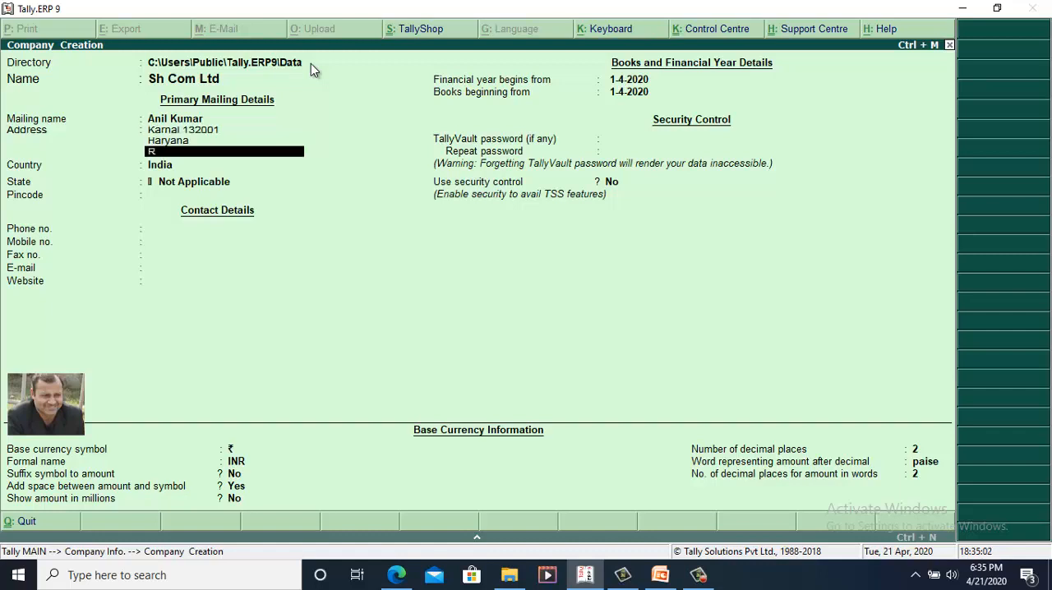
key(BackSpace)
key(BackSpace)
text(lway Road)
key(Return)
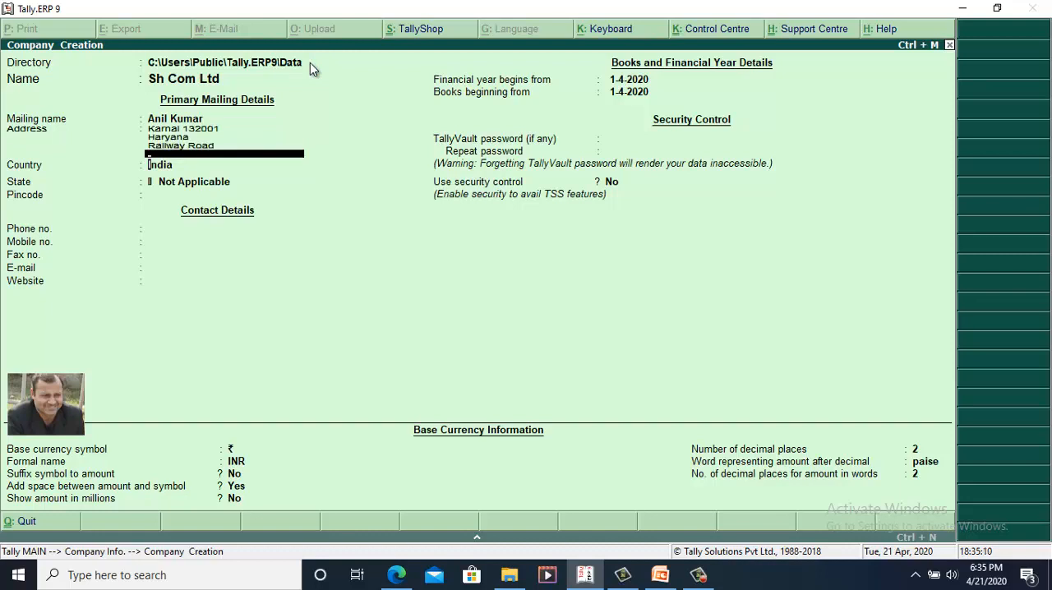
key(Return)
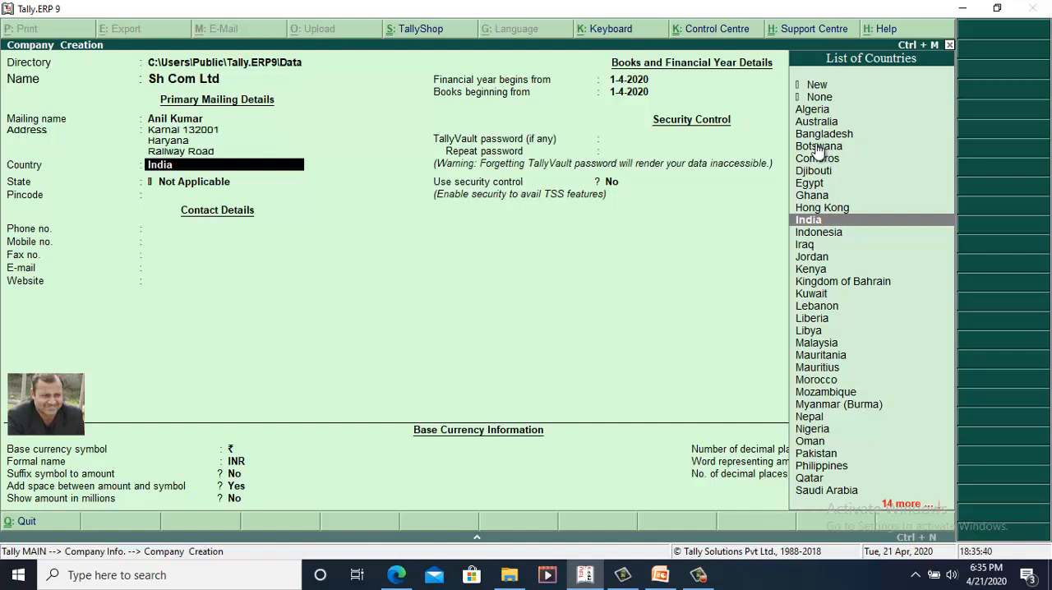
Step: Browse the list of countries and set the company's country to India
key(Up)
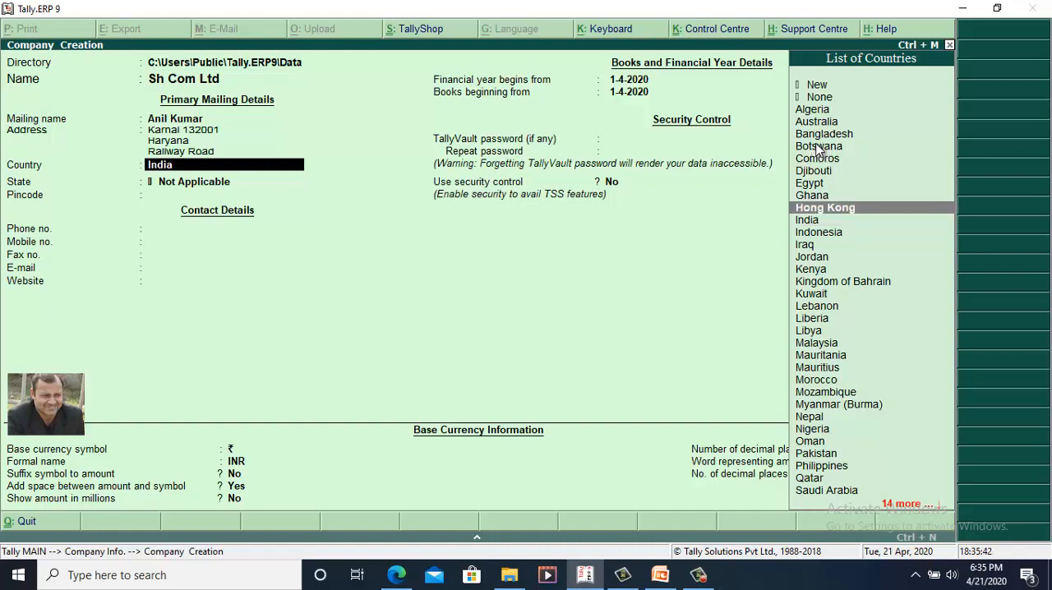
key(Down)
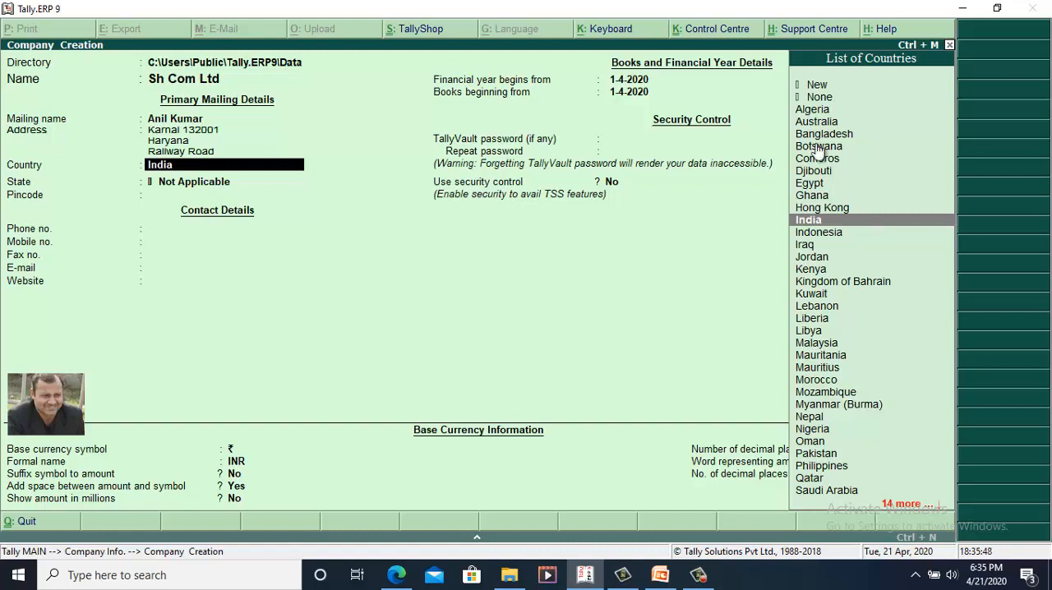
key(Down)
key(Down)
key(Down)
key(Down)
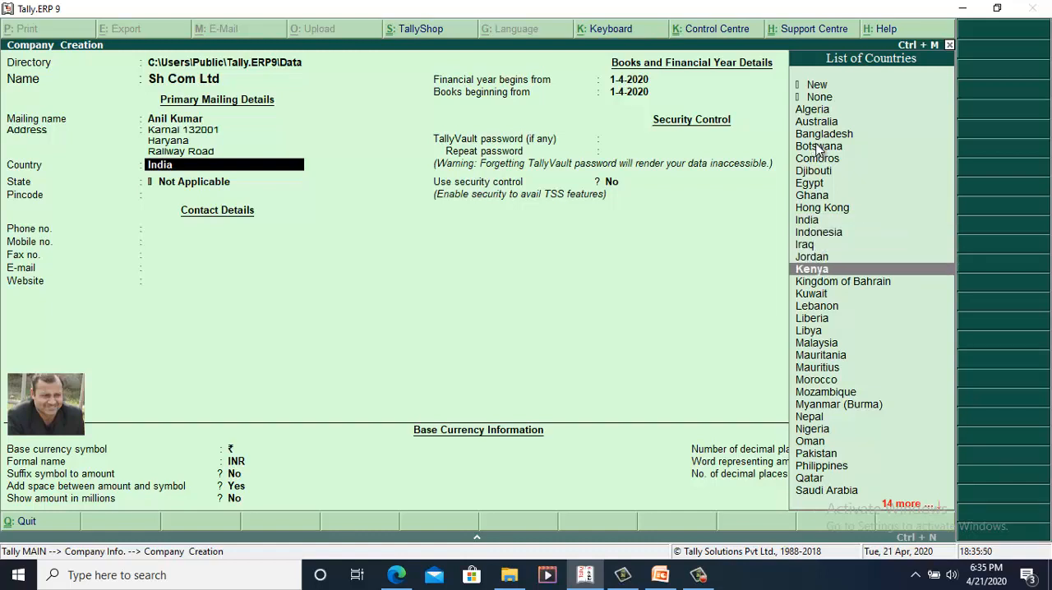
key(Up)
key(Up)
key(Up)
key(Up)
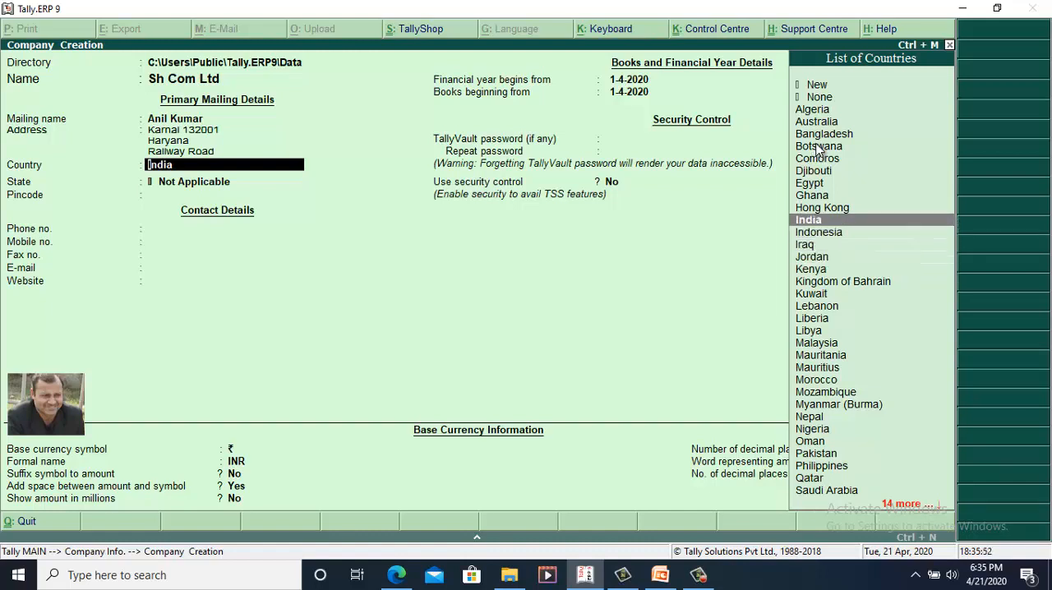
key(Return)
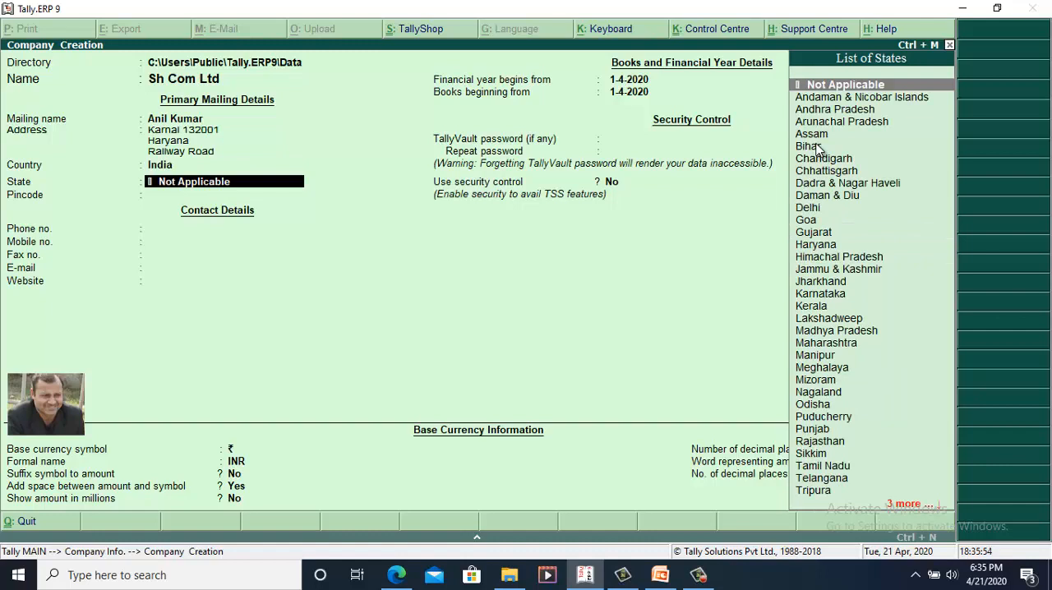
Step: Set the company's state to Haryana and enter its postal pincode
text(Har)
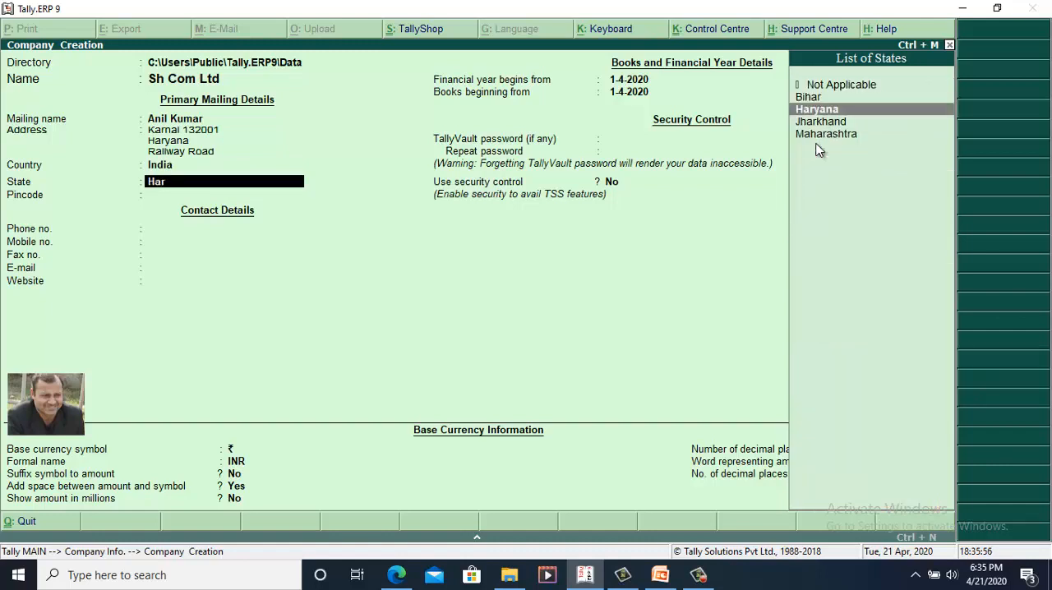
key(Return)
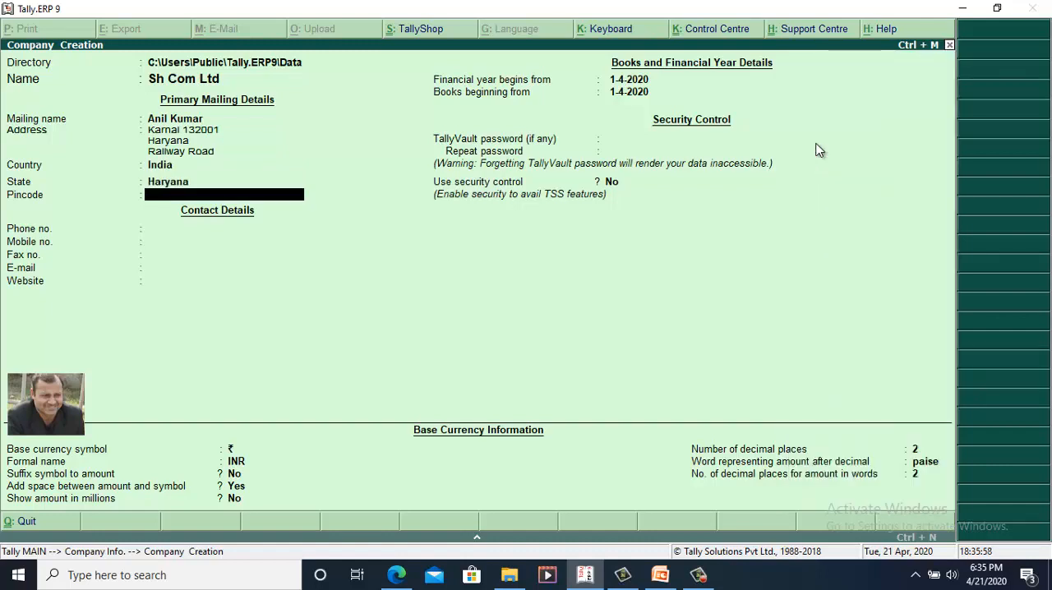
text(132001)
key(Return)
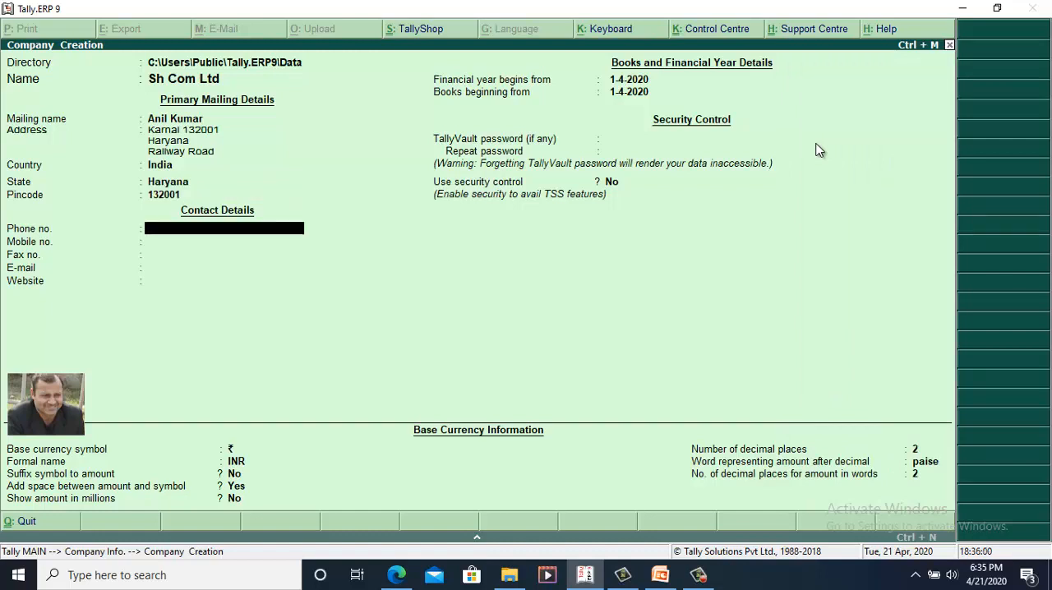
key(Return)
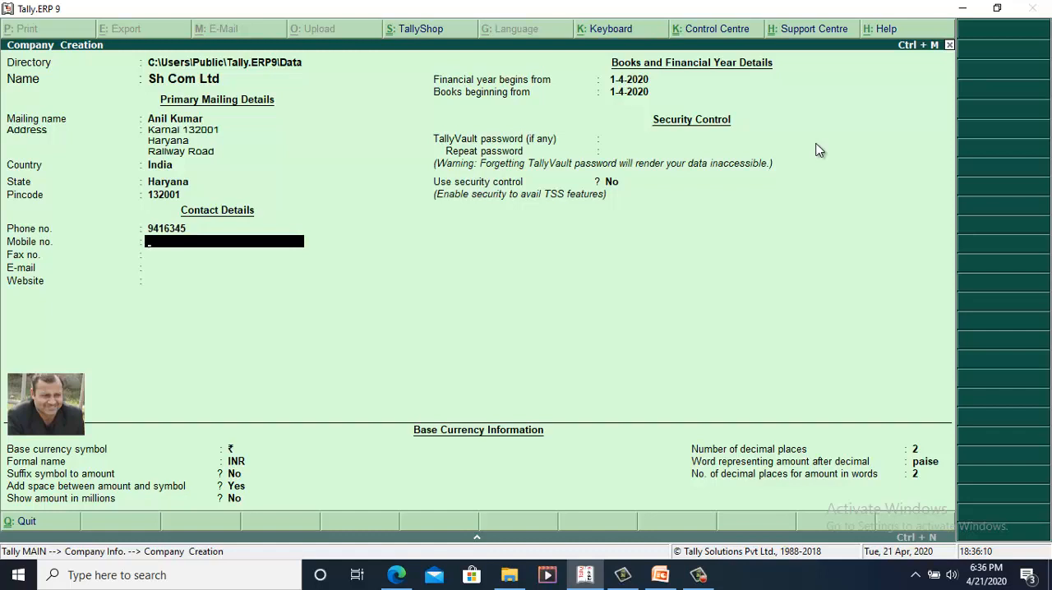
Step: Replace the entry in the phone number field with the company's landline number including the area code
key(BackSpace)
text(0)
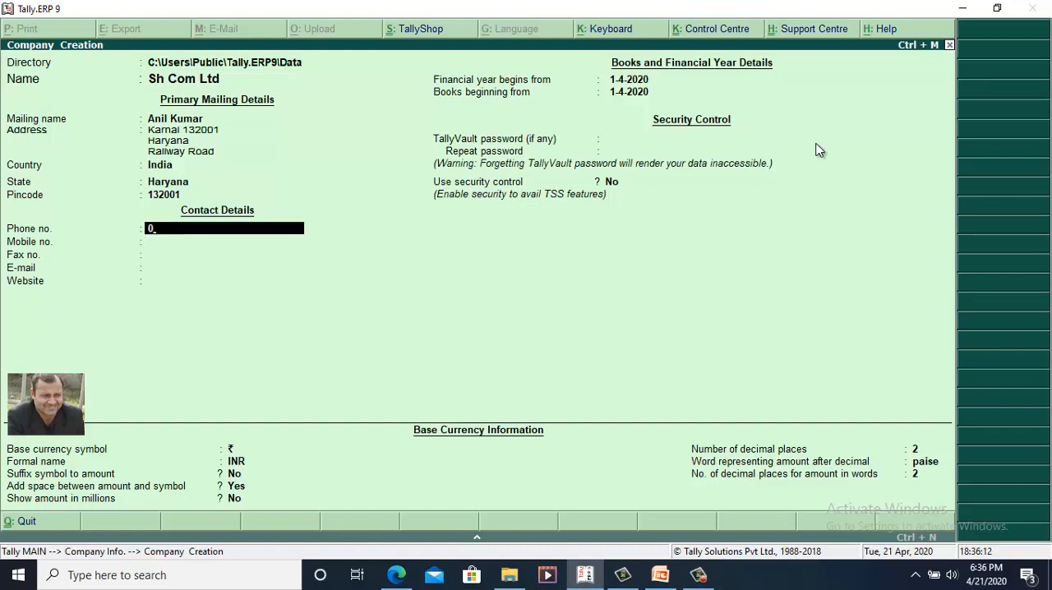
text(184-4447)
key(Return)
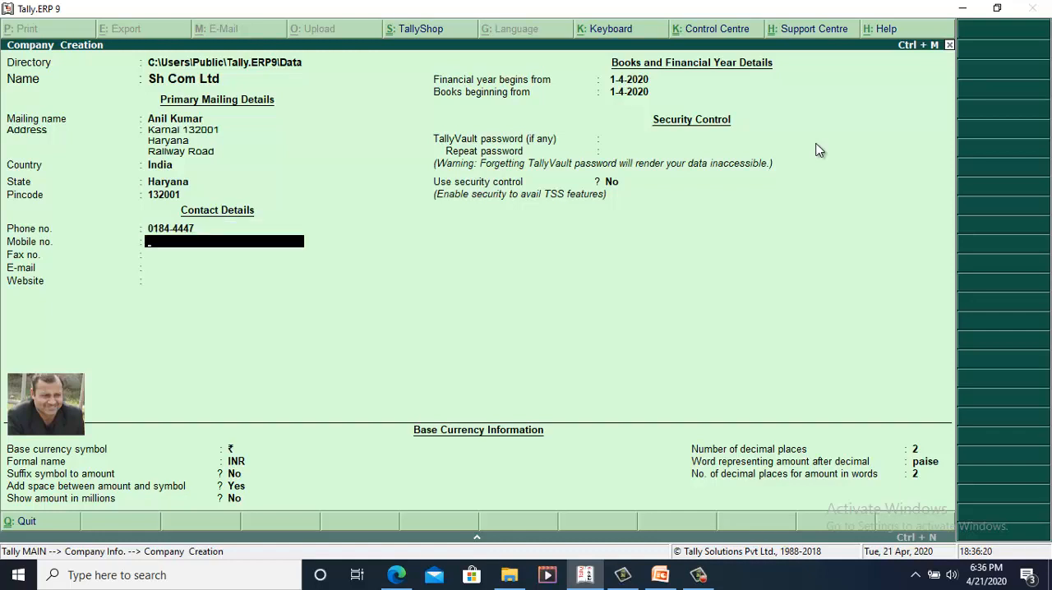
Step: Enter the company's mobile number and e-mail address, leaving the fax number blank
key(Return)
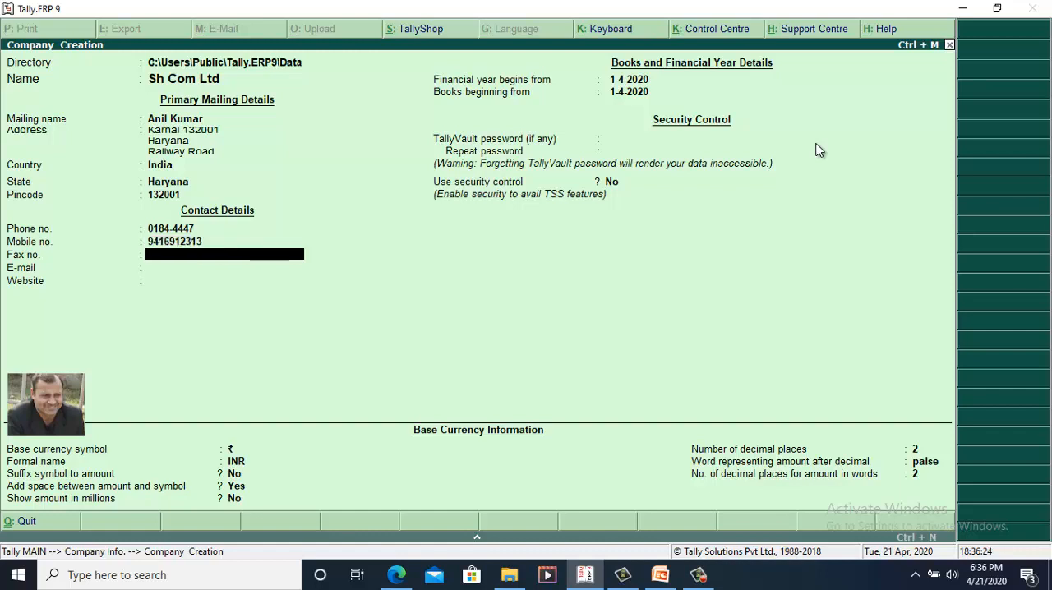
key(Return)
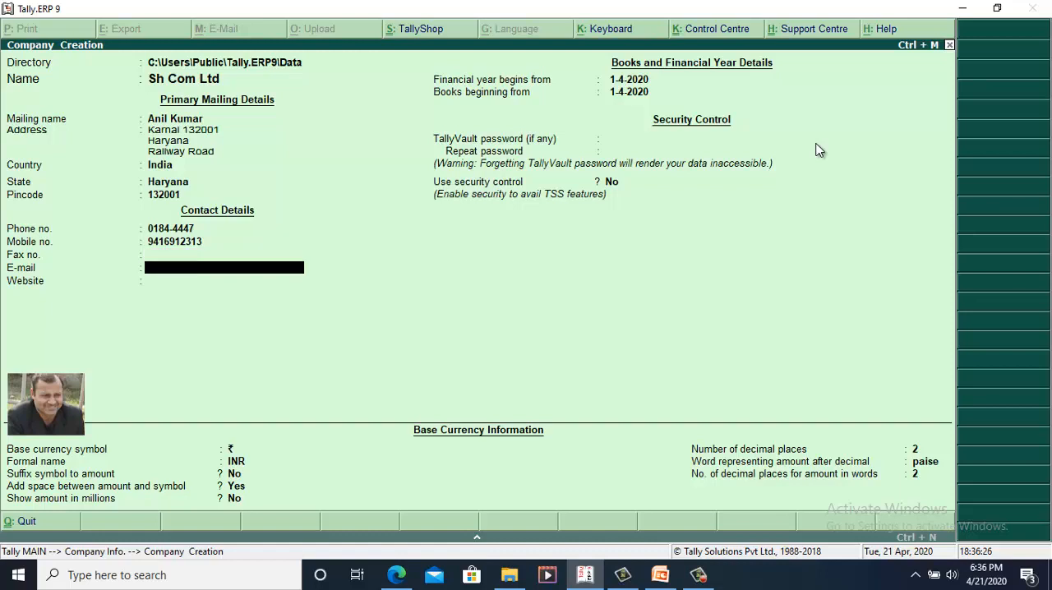
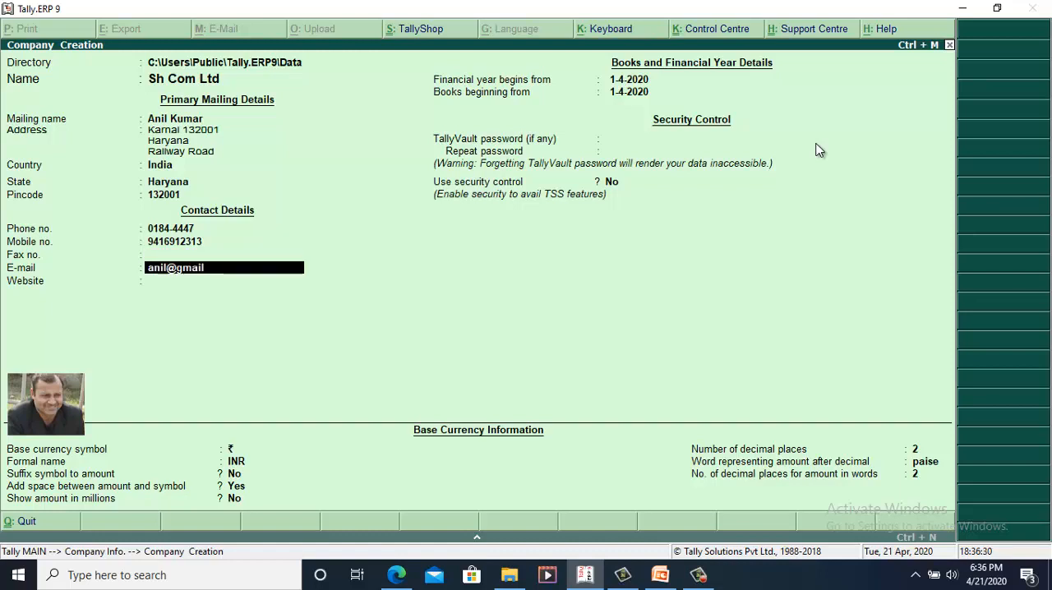
key(Return)
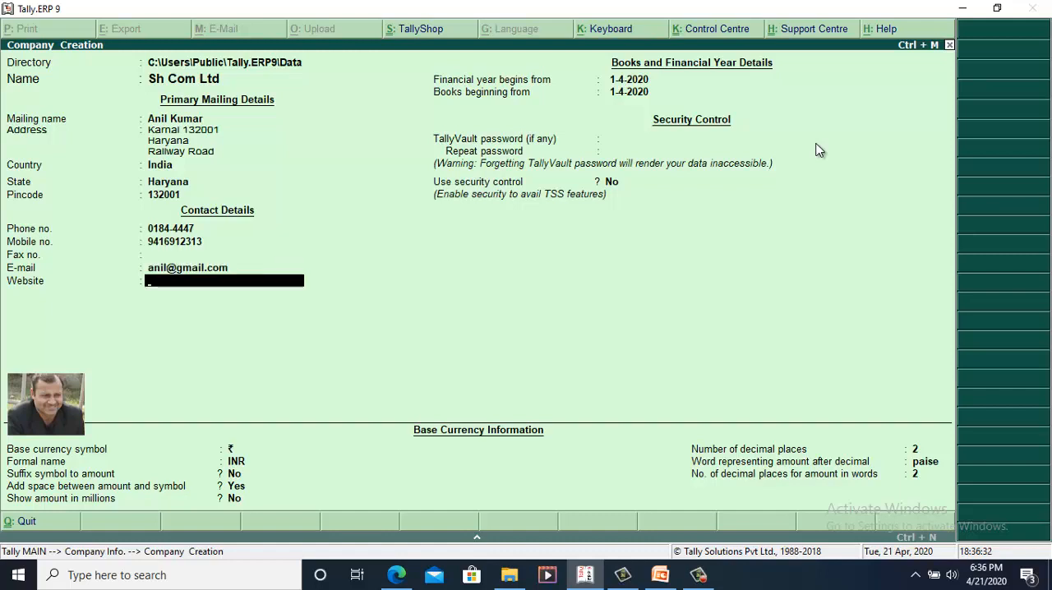
Step: Enter the company's website address in its contact details
text(anilsh.com)
key(Return)
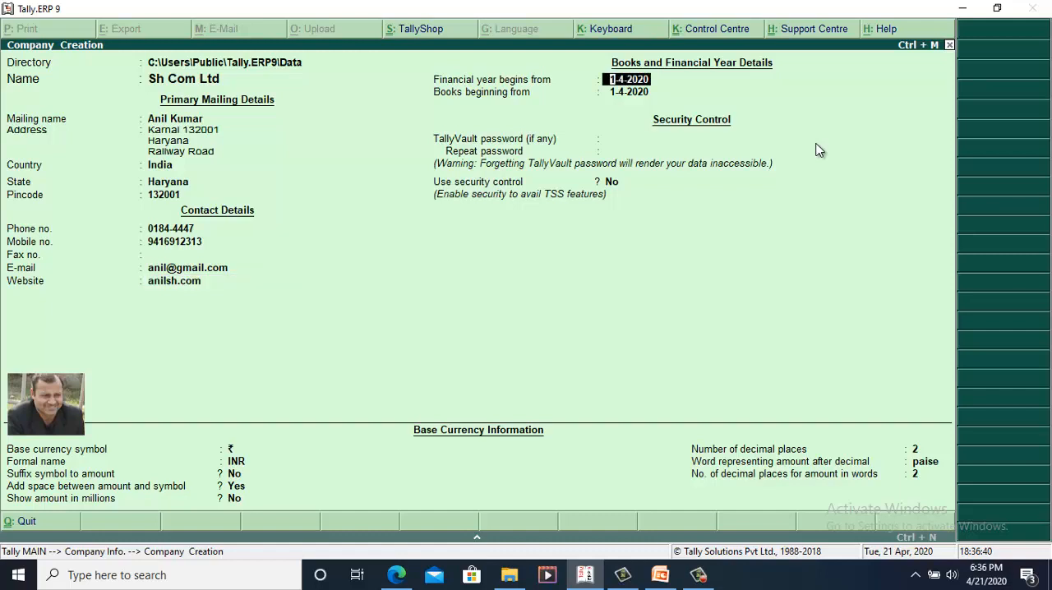
Step: Set the financial year to begin from 1-4-2019 and the books to begin from 2-4-2019
text(1.4.2019)
key(Return)
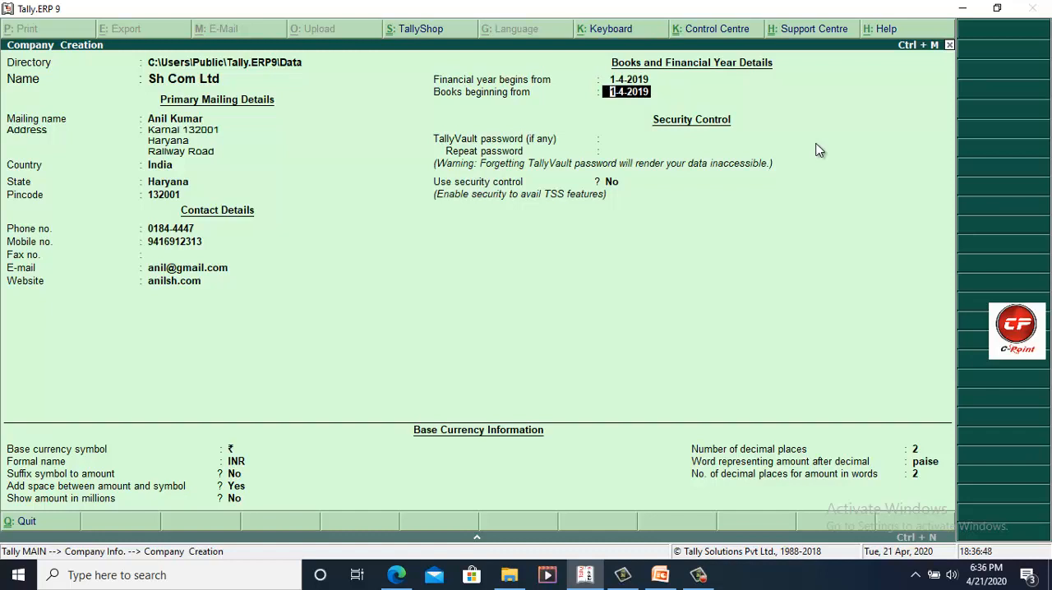
text(2)
key(Return)
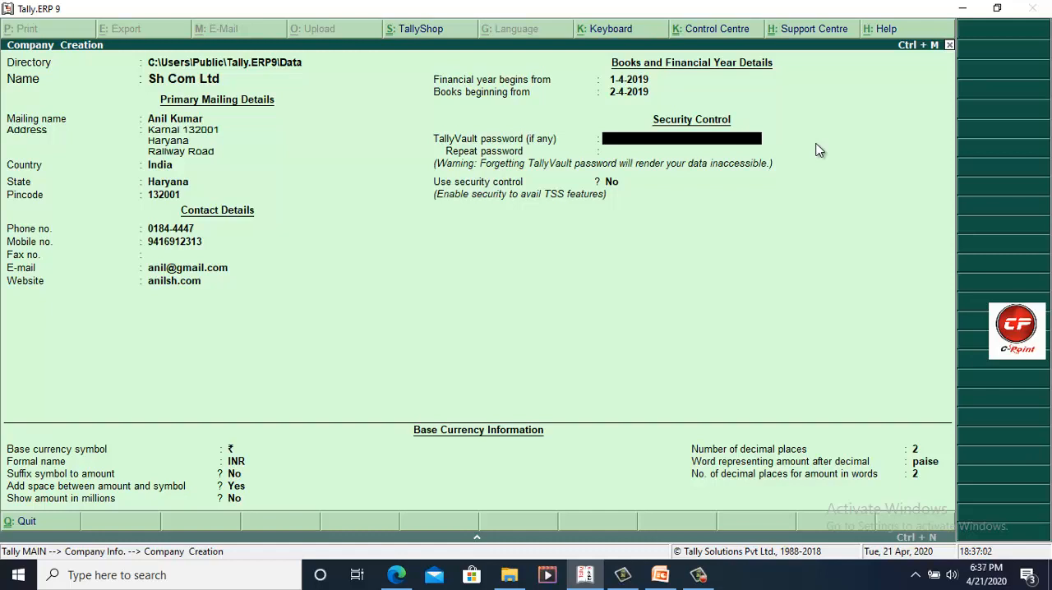
Step: Enter a TallyVault password for the company and repeat it
text(a)
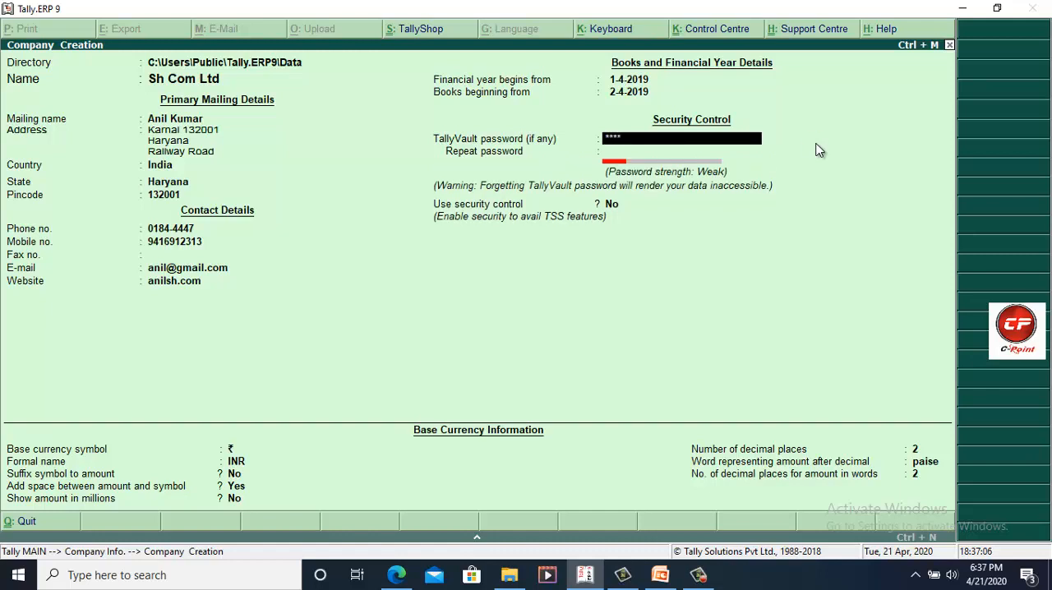
key(Return)
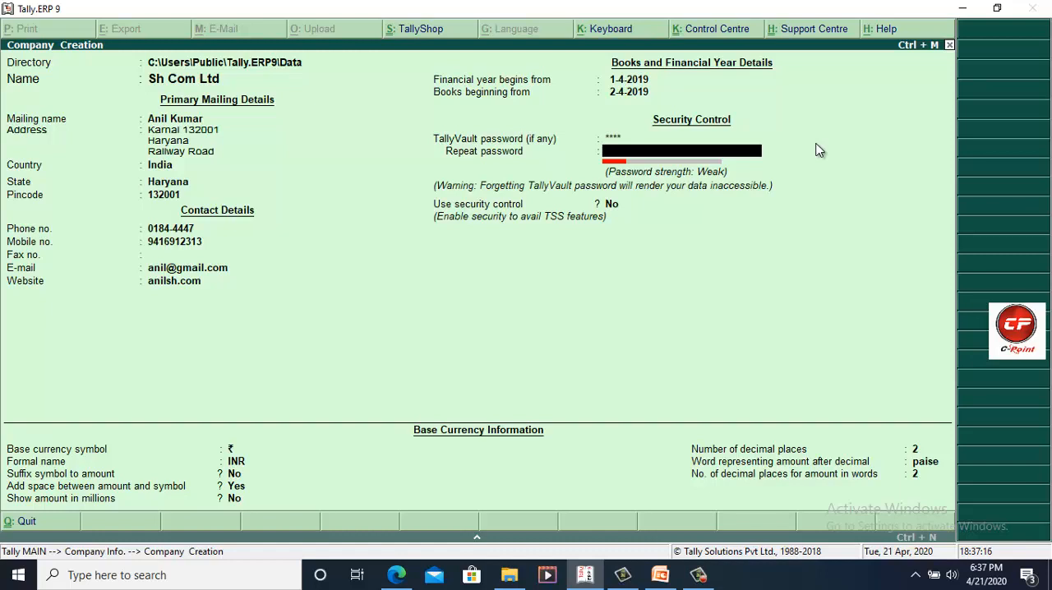
text(*)
key(Return)
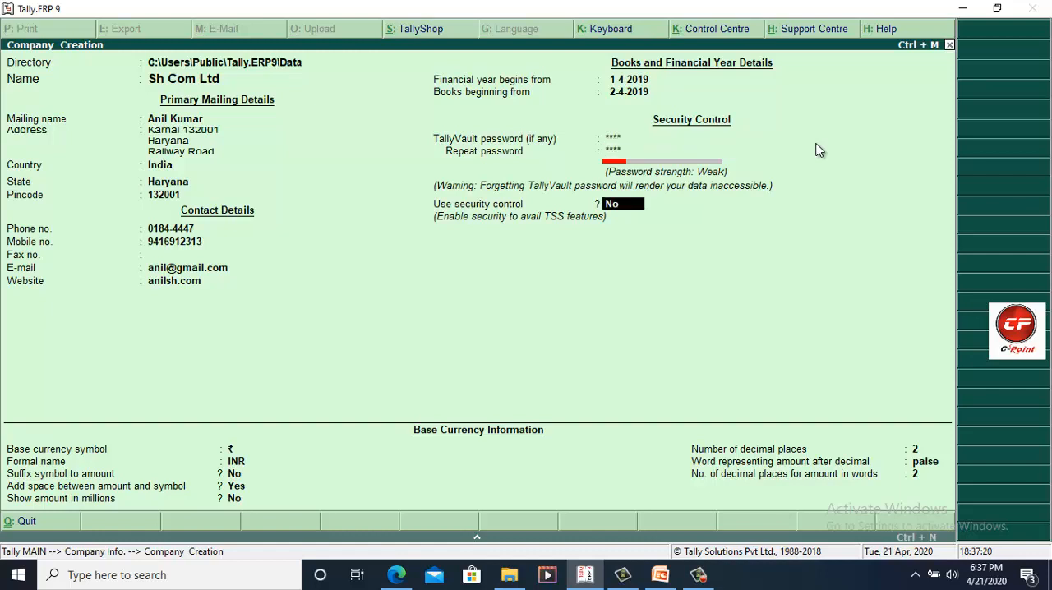
Step: Set Use security control to Yes and enter the administrator's name
text(y)
key(Return)
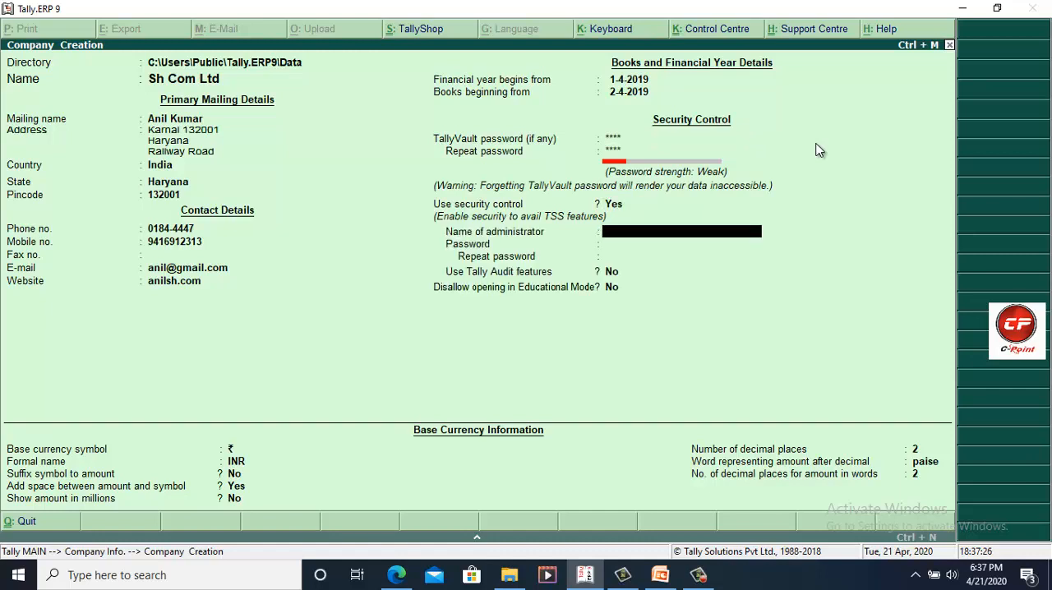
text(anil)
key(Return)
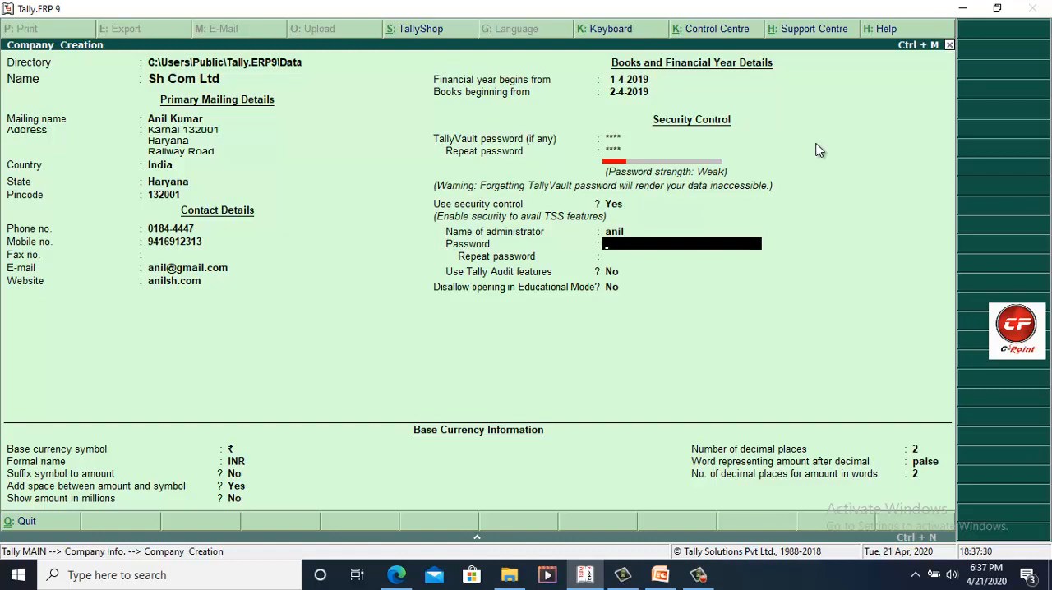
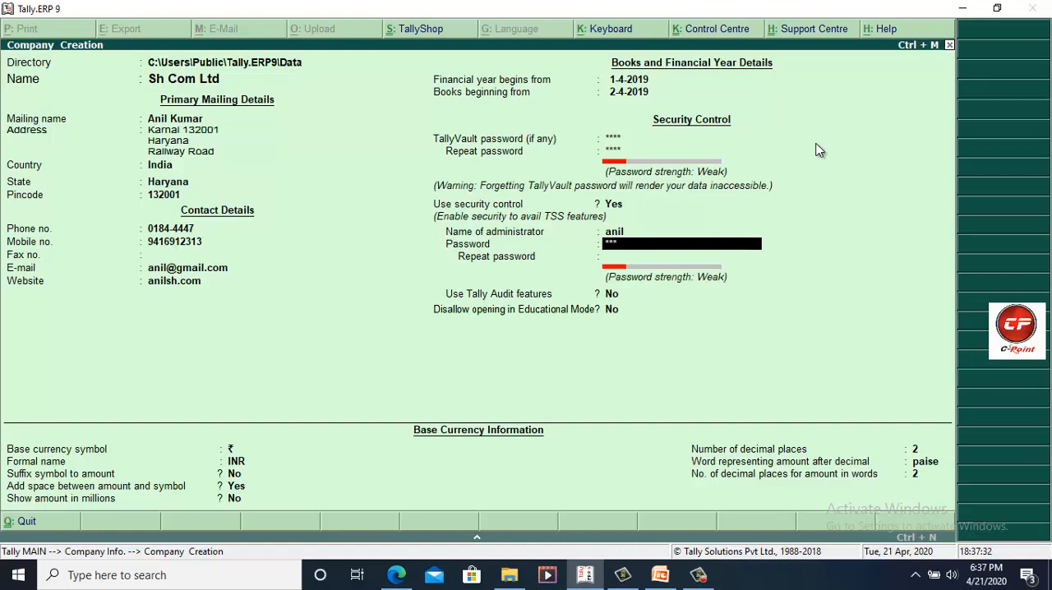
Step: Enter and repeat the administrator password, keeping Tally Audit features and Disallow opening in Educational Mode at No
key(Return)
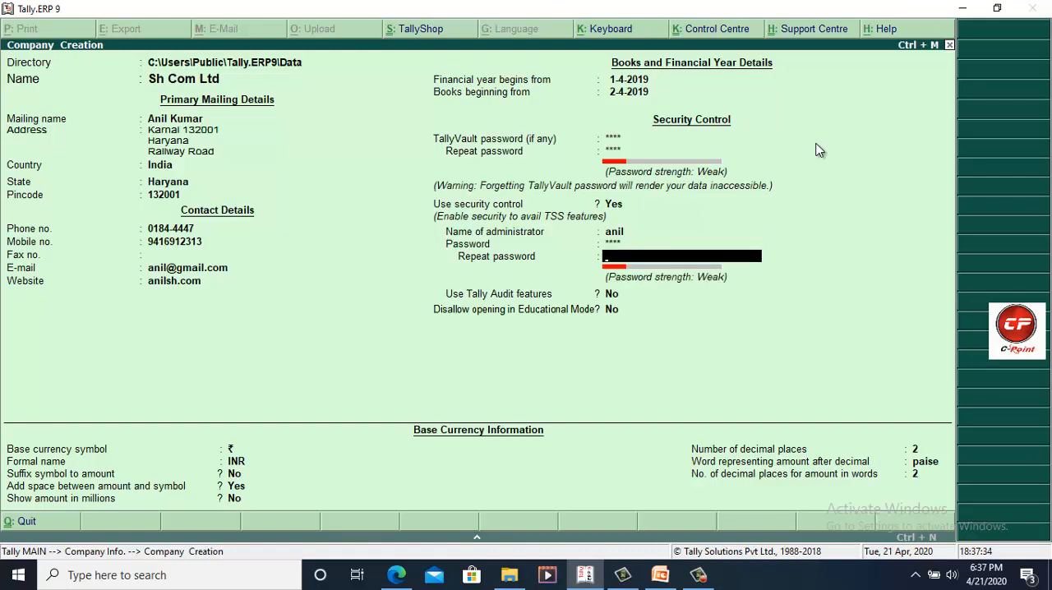
key(Return)
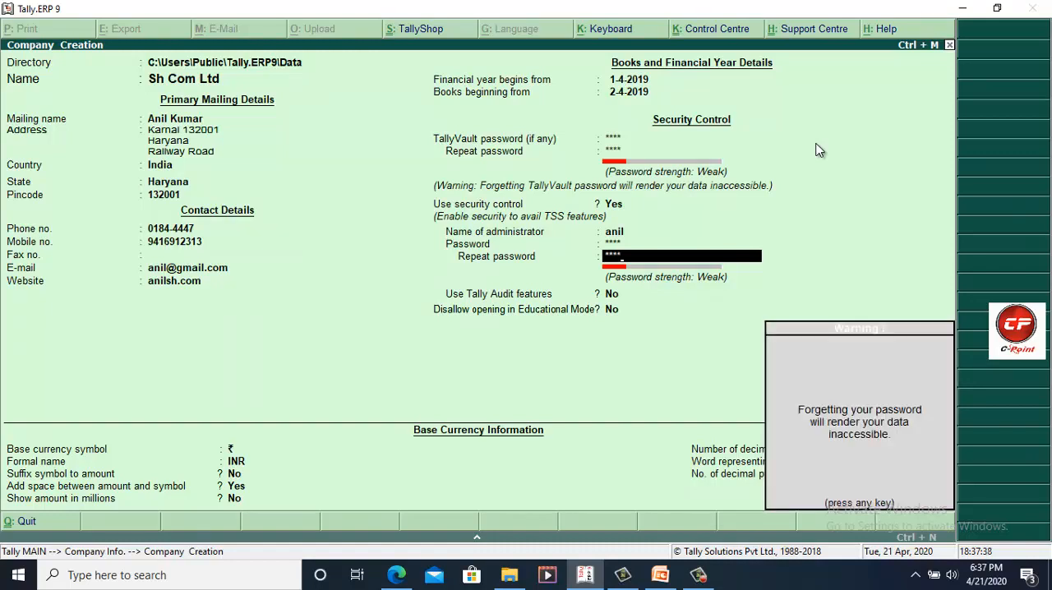
key(Return)
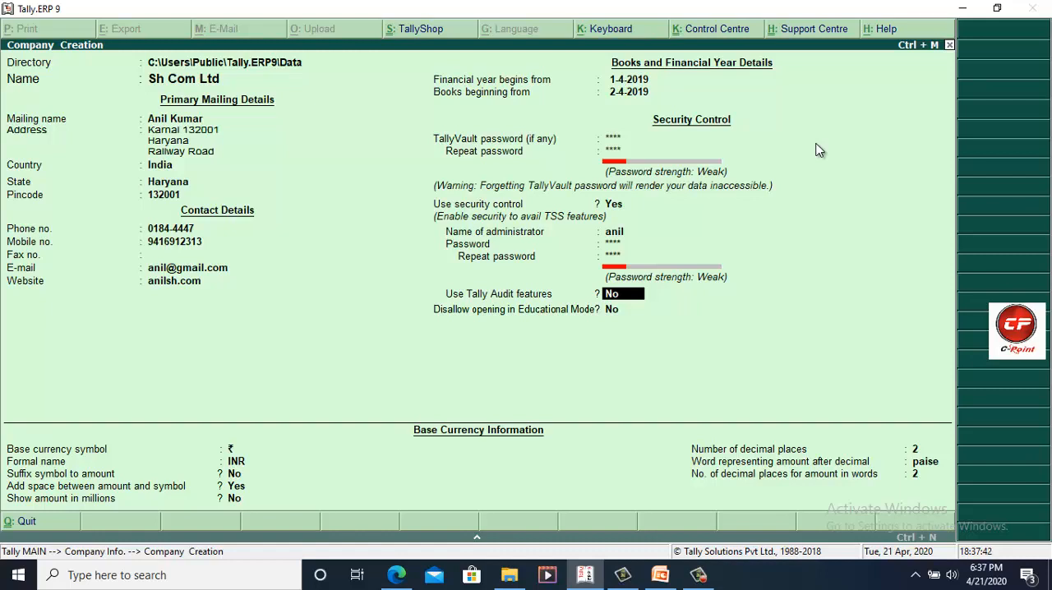
key(Return)
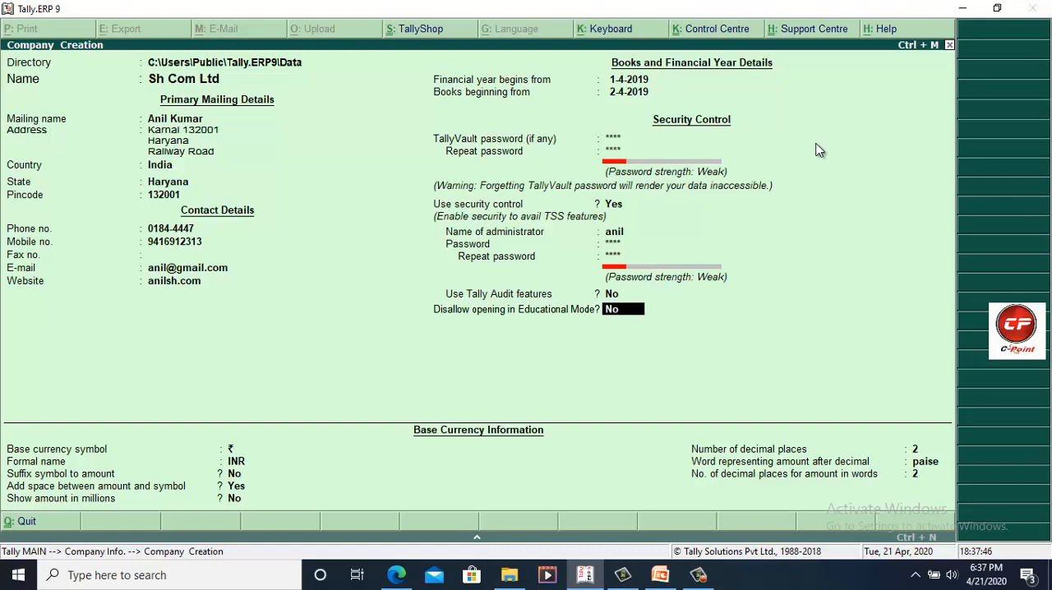
key(Return)
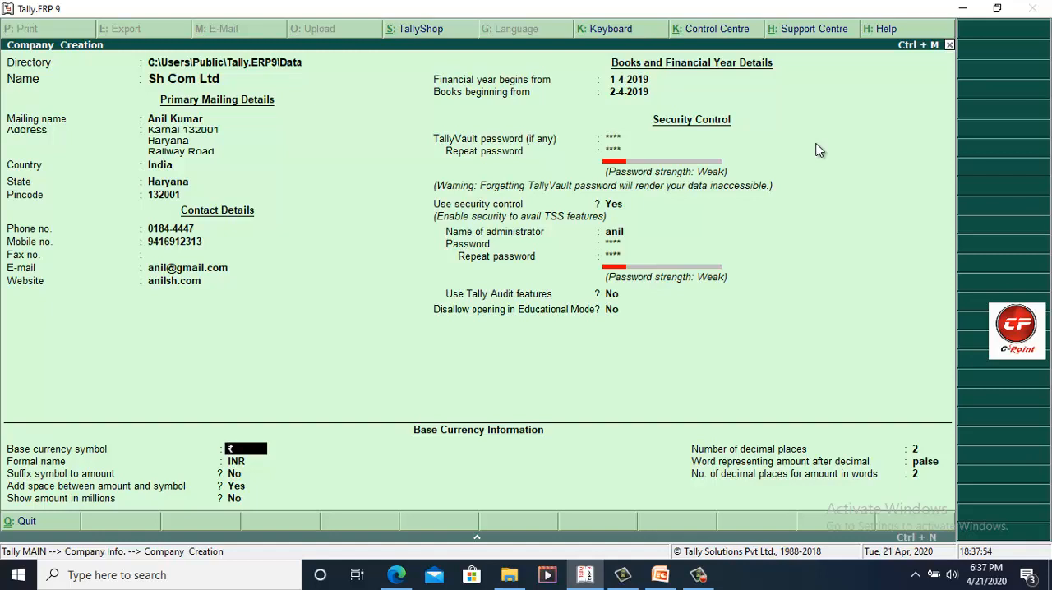
Step: Accept ₹ and INR as base currency, with symbol suffix No, space between amount and symbol Yes, and amounts in millions No
key(Return)
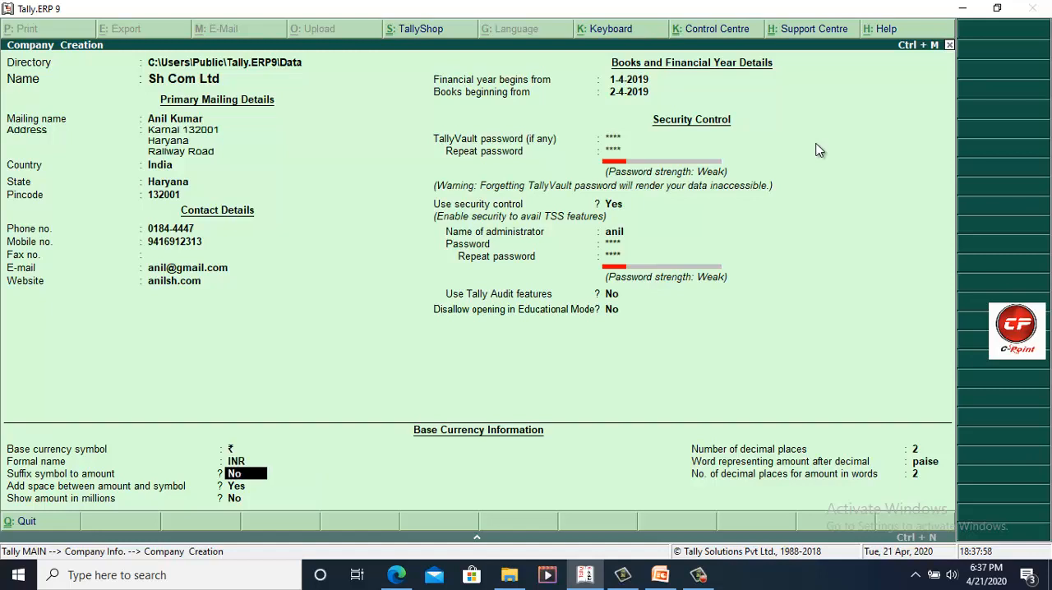
key(Return)
key(Return)
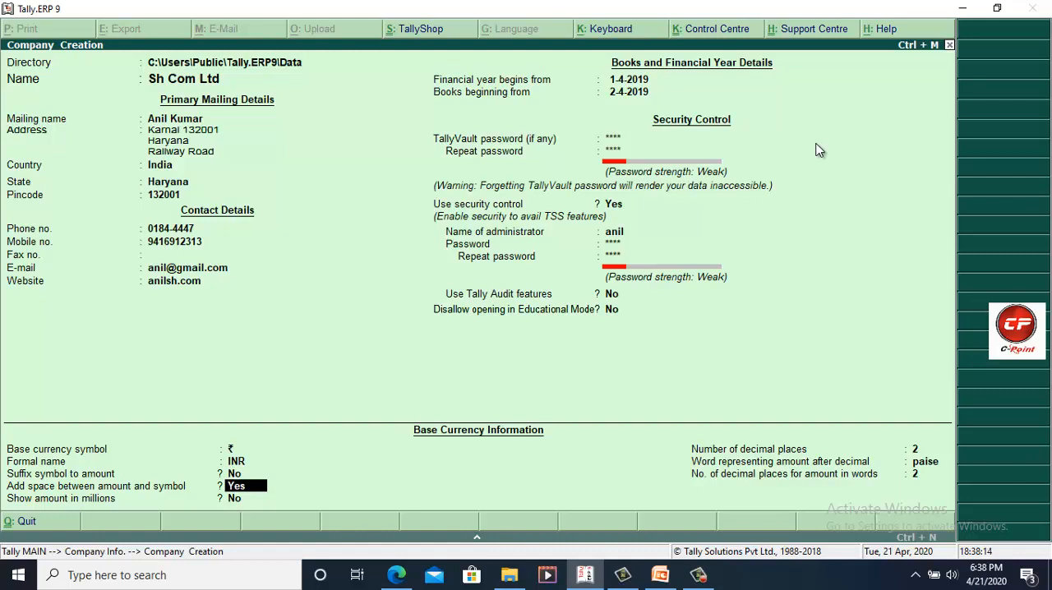
text(y)
key(Return)
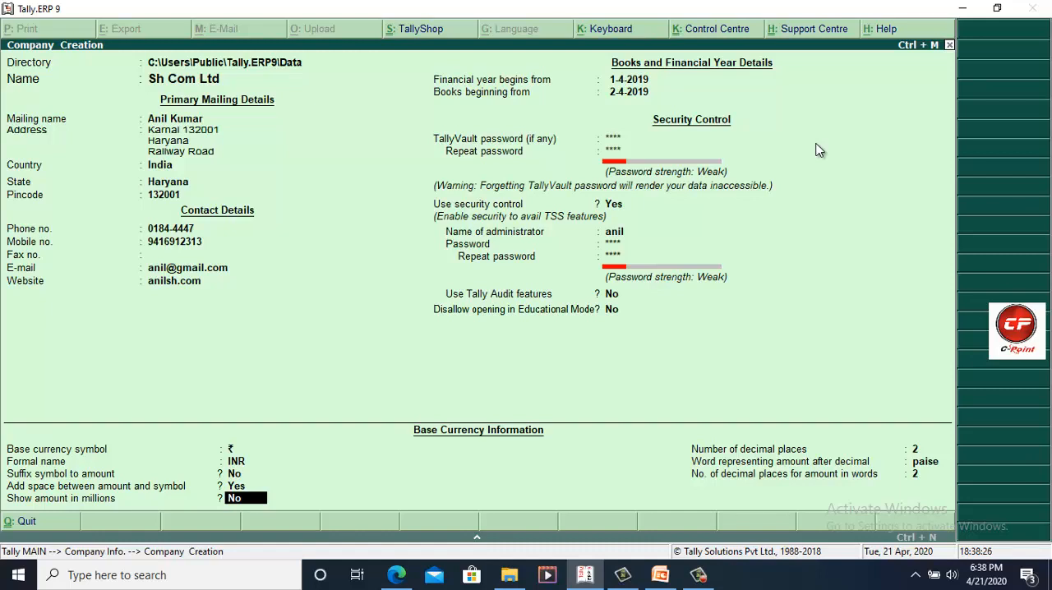
text(n)
key(Return)
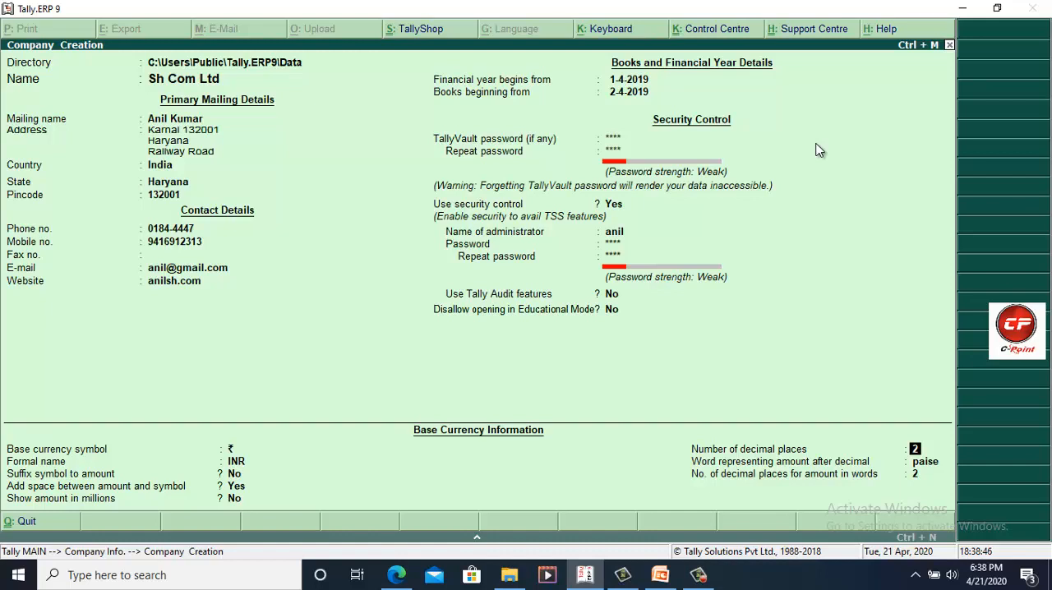
Step: Keep 2 decimal places, the word paise and 2 decimal places for amounts in words, and save the company
key(Return)
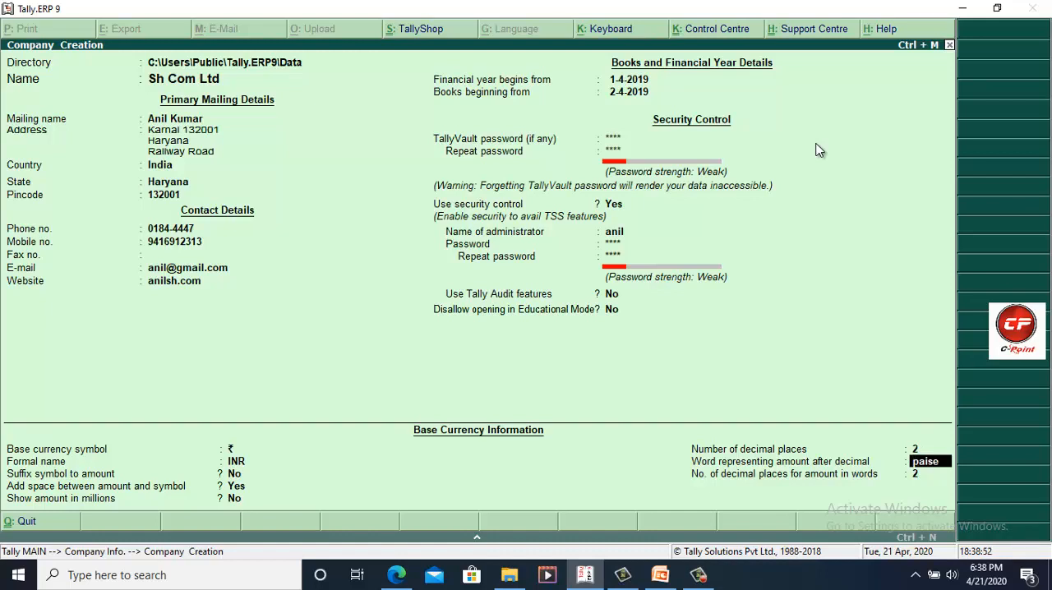
key(Return)
key(Return)
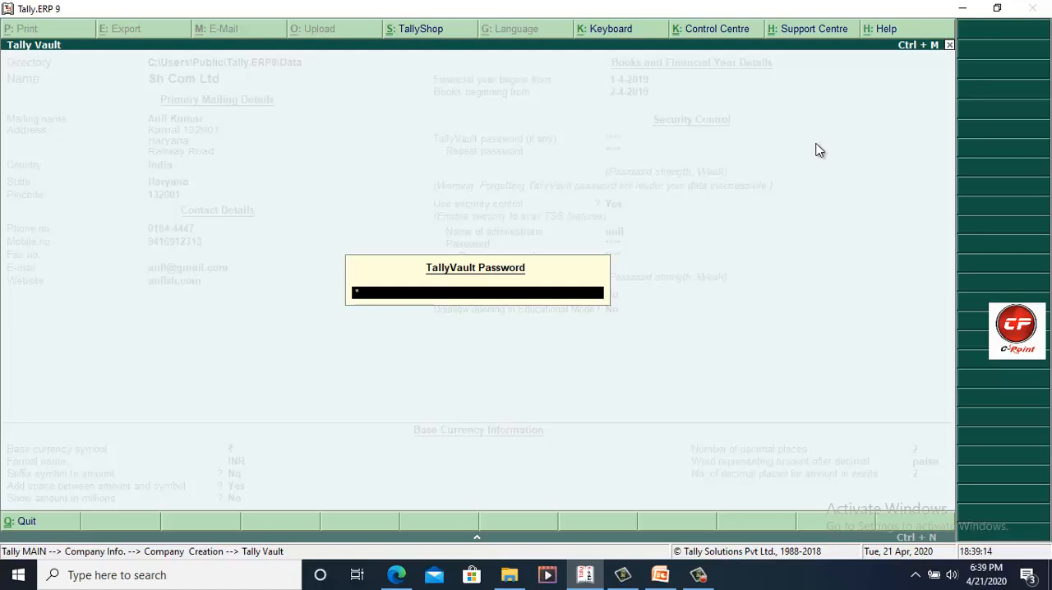
Step: Unlock Sh Com Ltd with its TallyVault password and log in with the administrator's user name and password
key(Return)
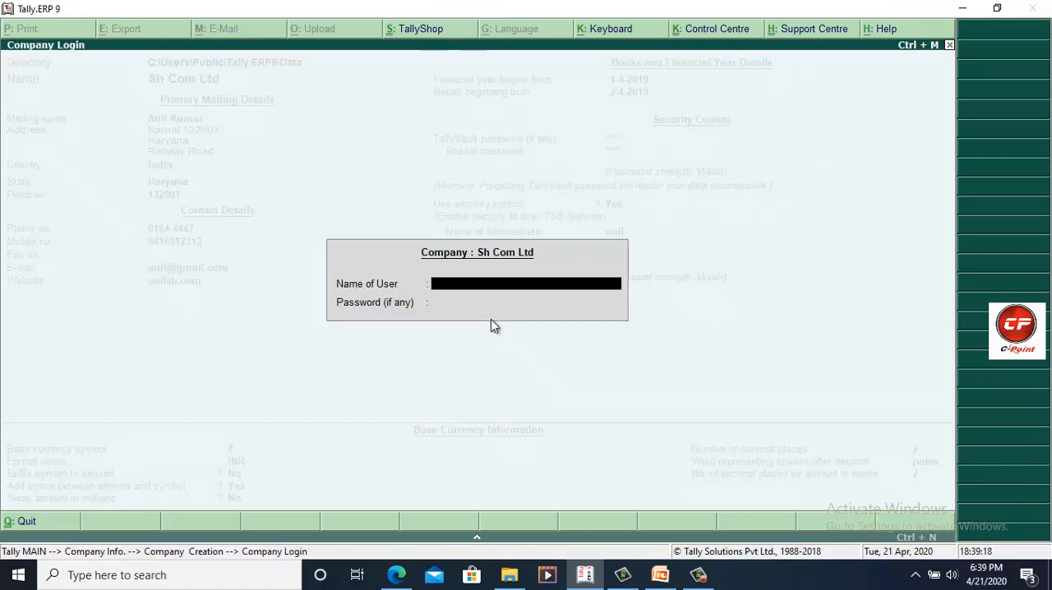
text(anil)
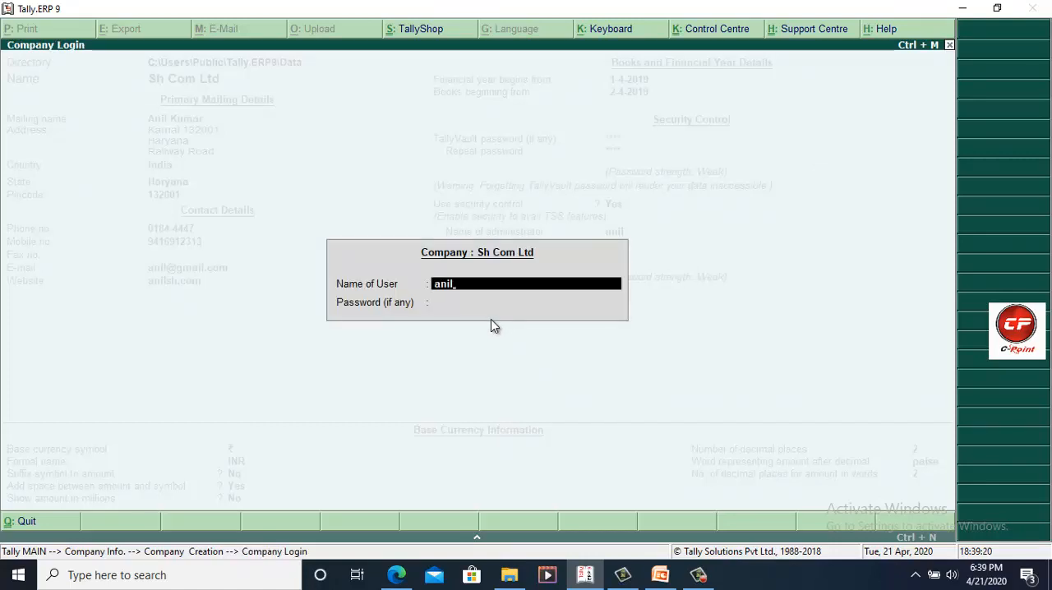
key(Return)
text(11)
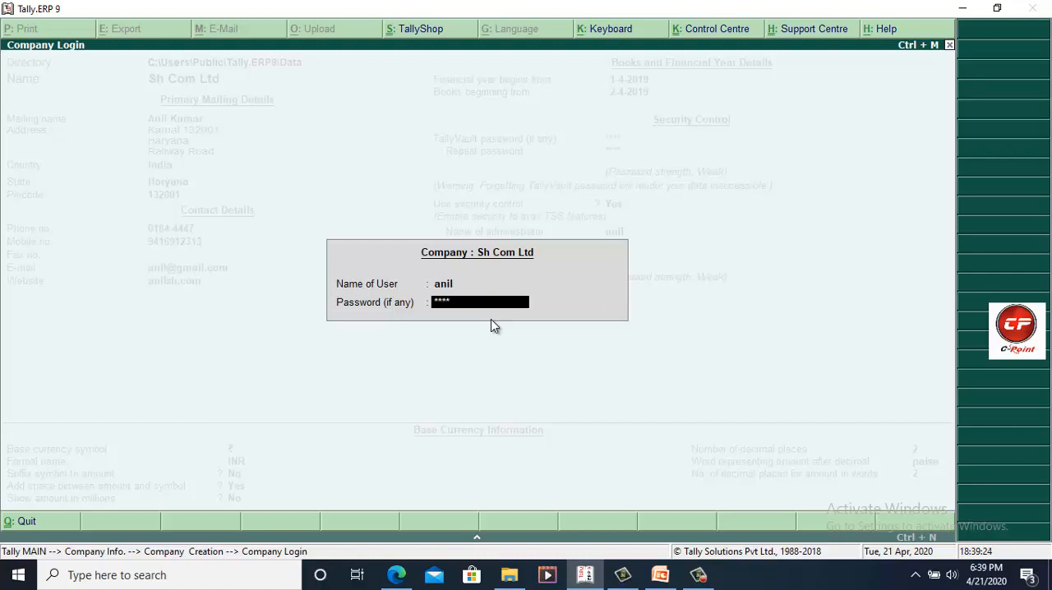
key(Return)
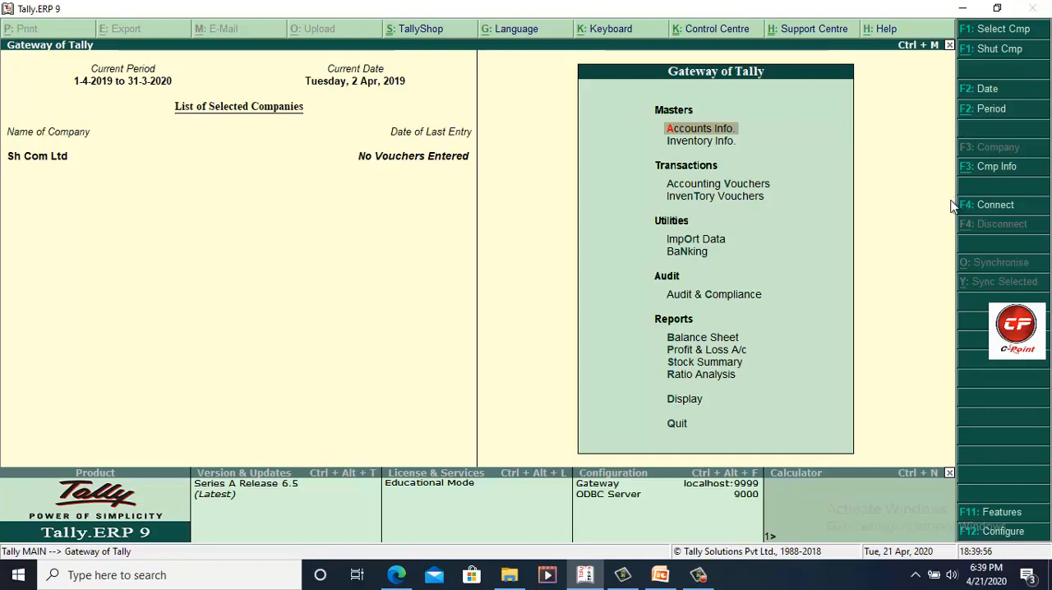
Step: Go to the company information options and choose Sh Com Ltd for alteration
key(Return)
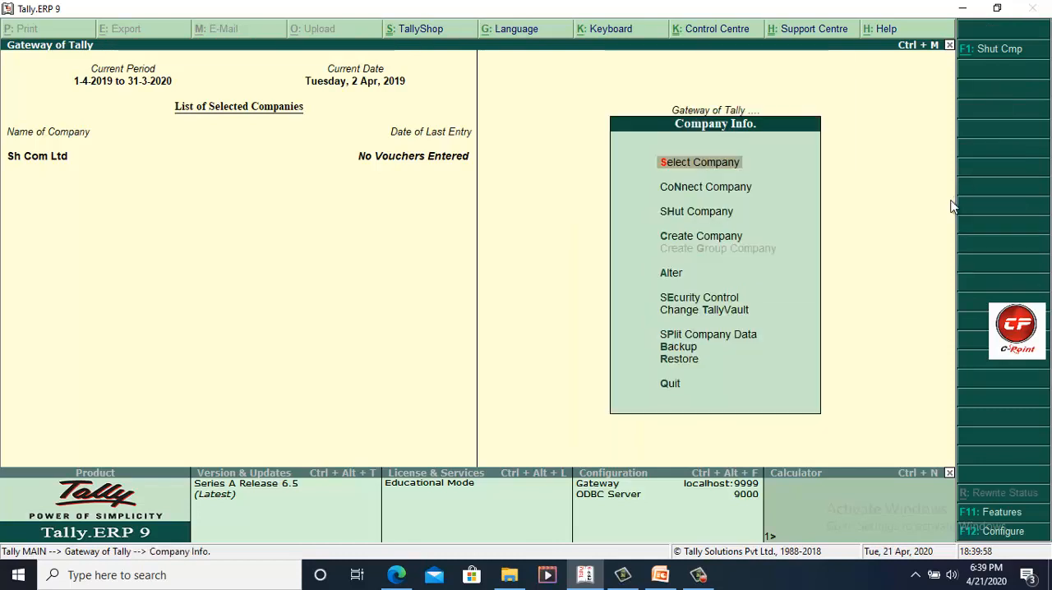
key(Down)
key(Down)
key(Down)
key(Down)
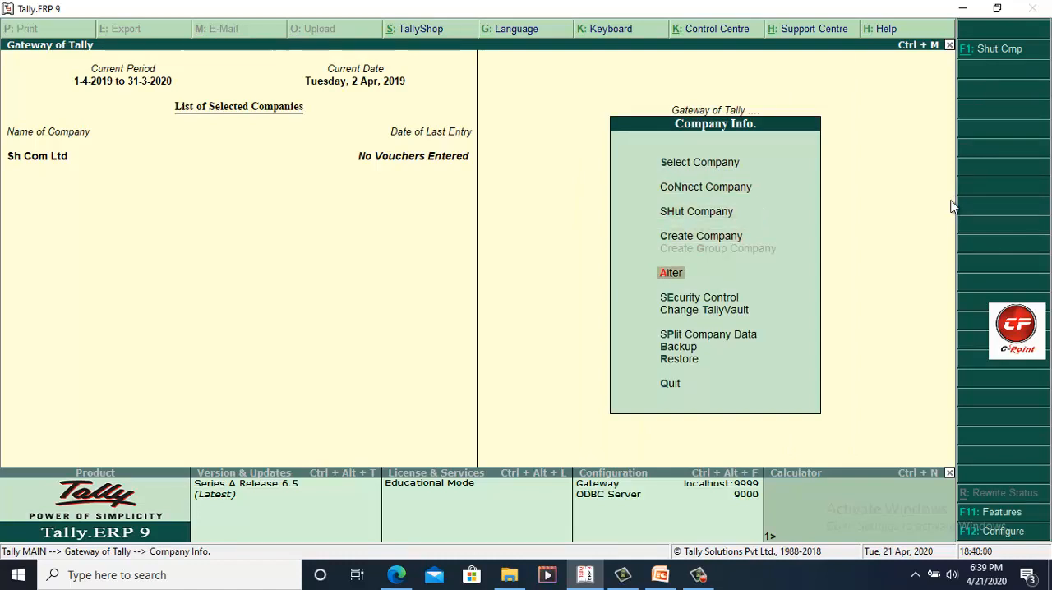
click(669, 274)
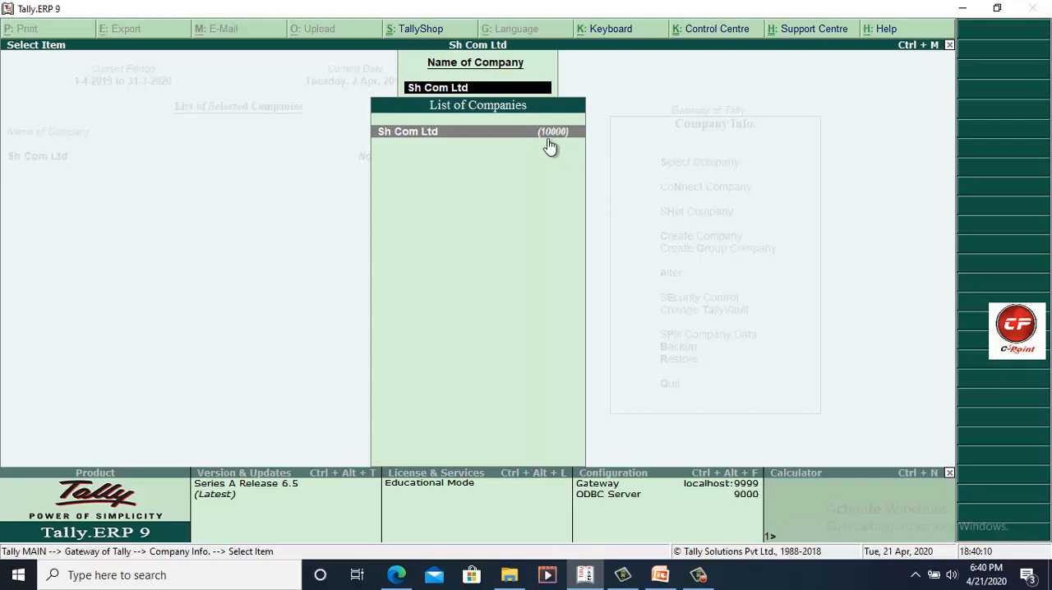
click(393, 140)
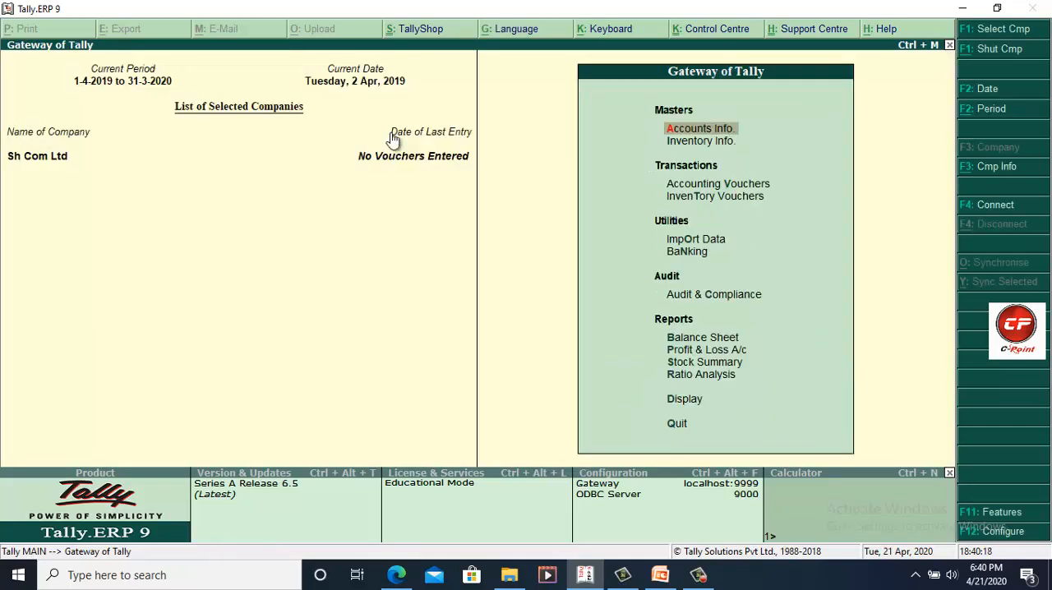
Step: Shut Sh Com Ltd, view the list of companies available for selection, and leave the list without loading one
key(alt+F1)
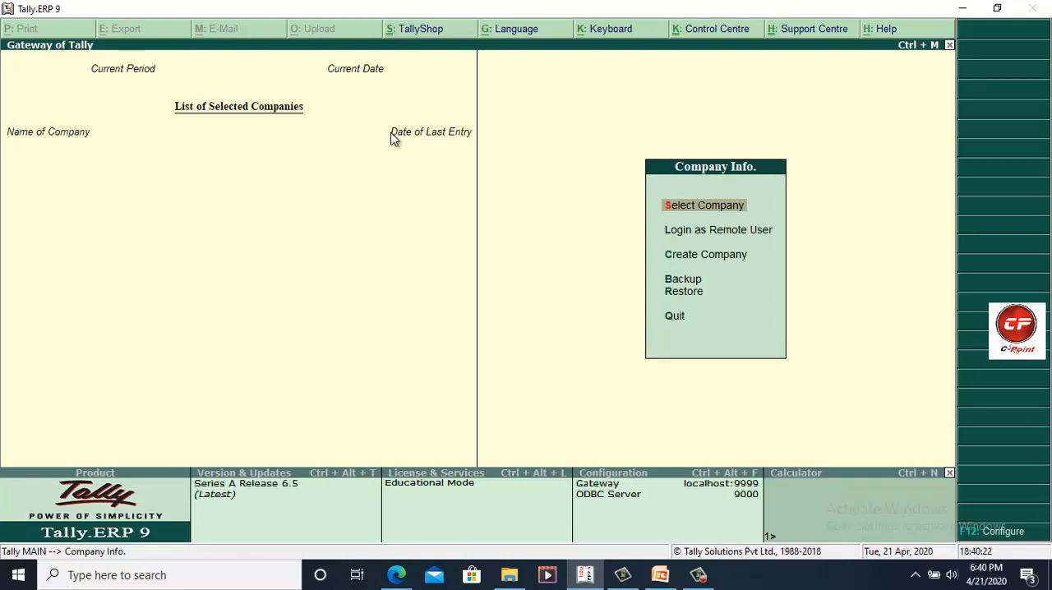
click(391, 132)
key(Return)
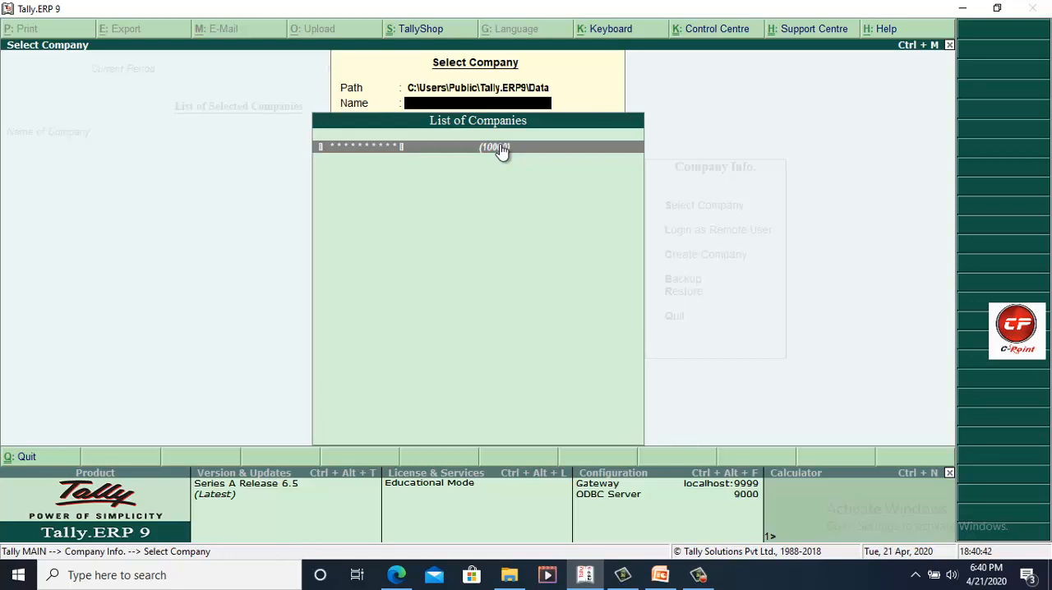
key(Escape)
Step: Start creating a second company named Cpo Ltd Knl and use the same text as its mailing name
key(Down)
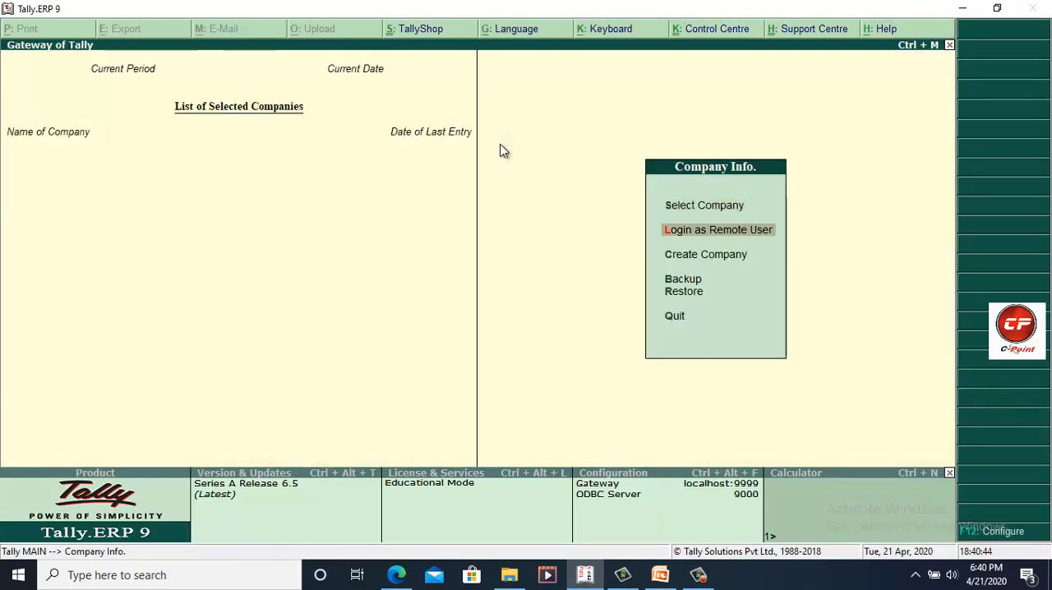
key(Down)
key(Return)
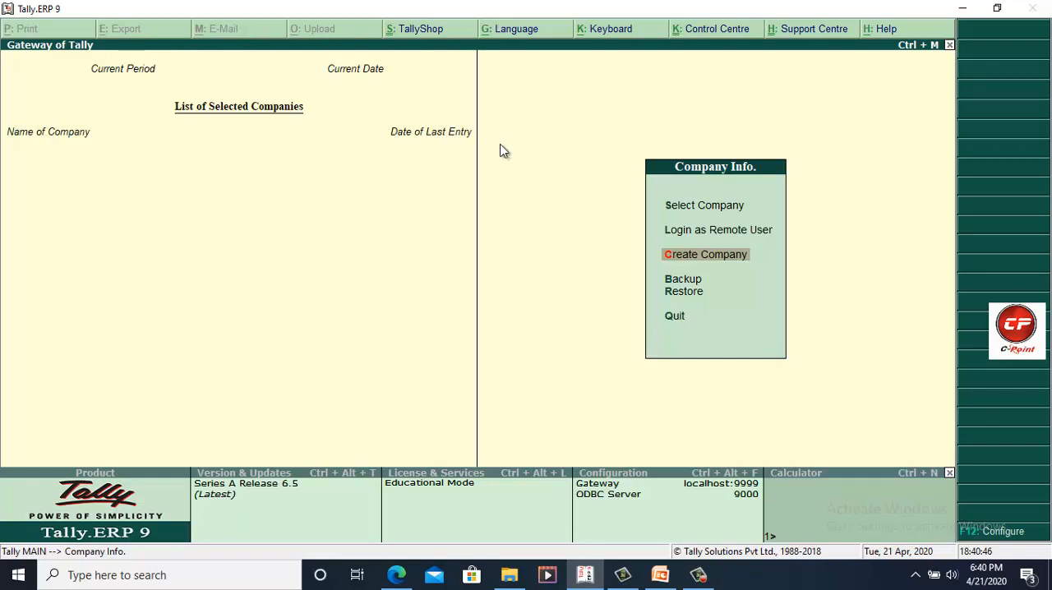
text(Cp)
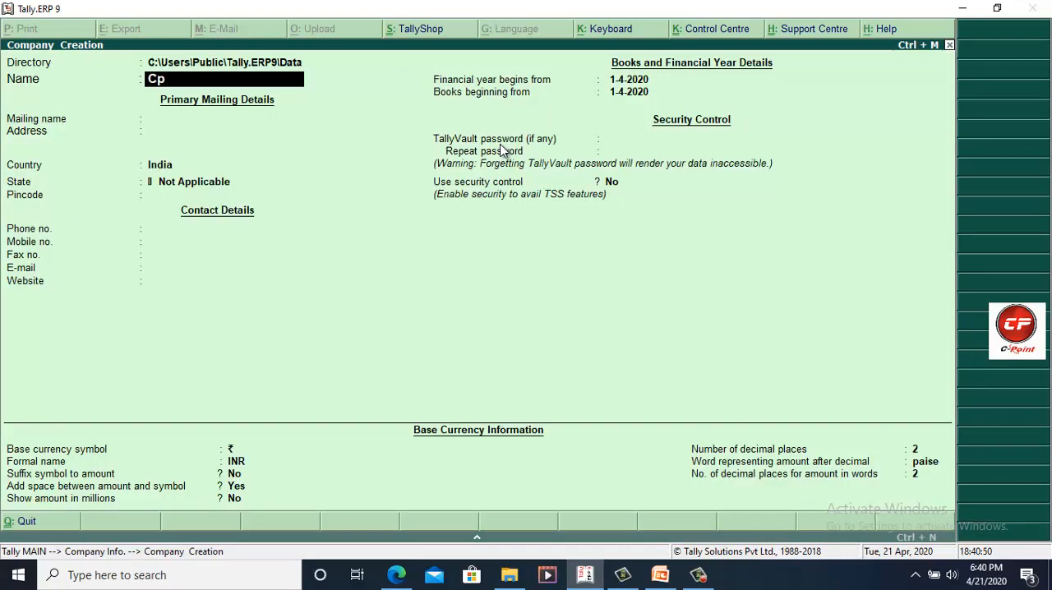
text(o Ltd Knl)
key(Return)
Step: Set the state of Cpo Ltd Knl to Haryana, leaving the address, pincode and contact details blank
key(Return)
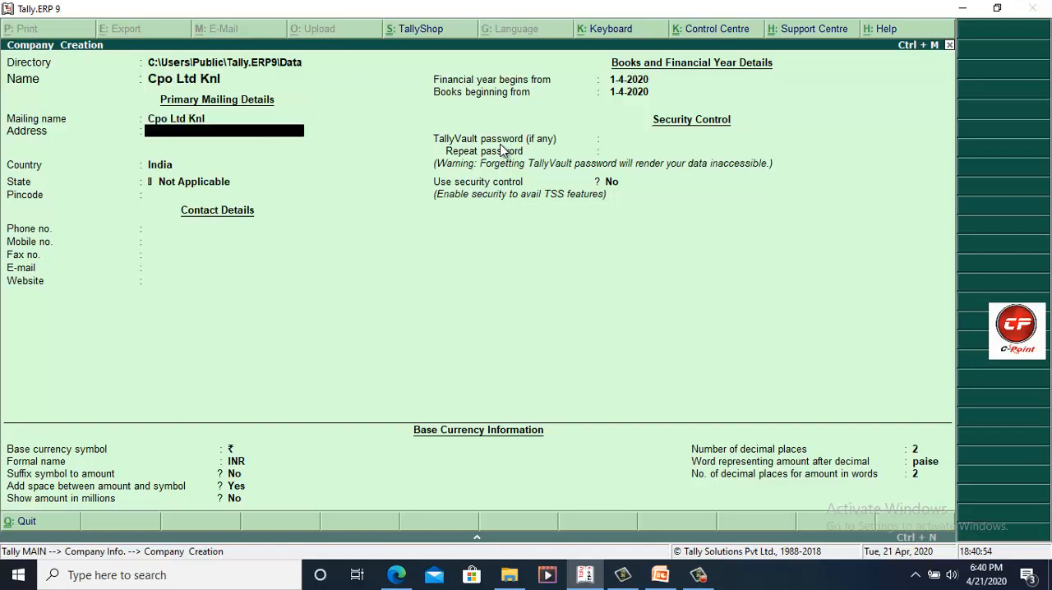
key(Return)
key(Return)
text(Har)
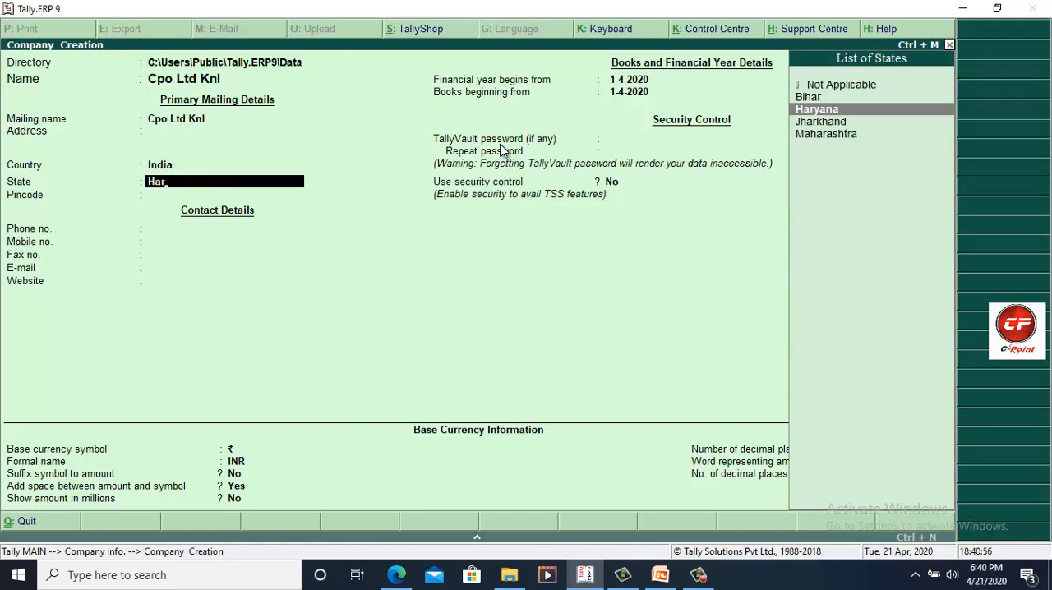
key(Return)
key(Return)
key(Return)
key(Return)
key(Return)
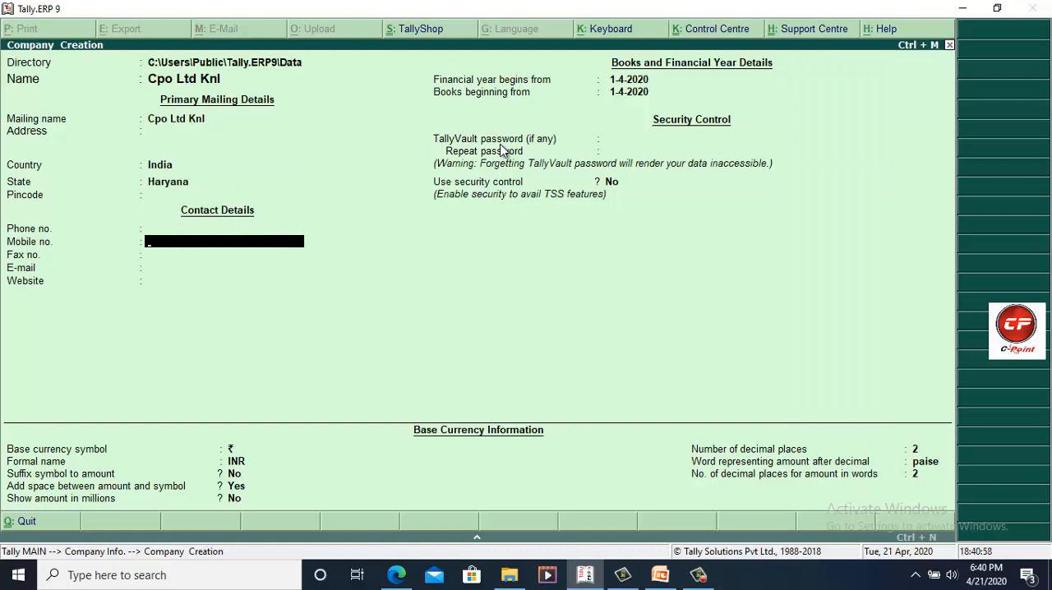
key(Return)
key(Return)
key(Return)
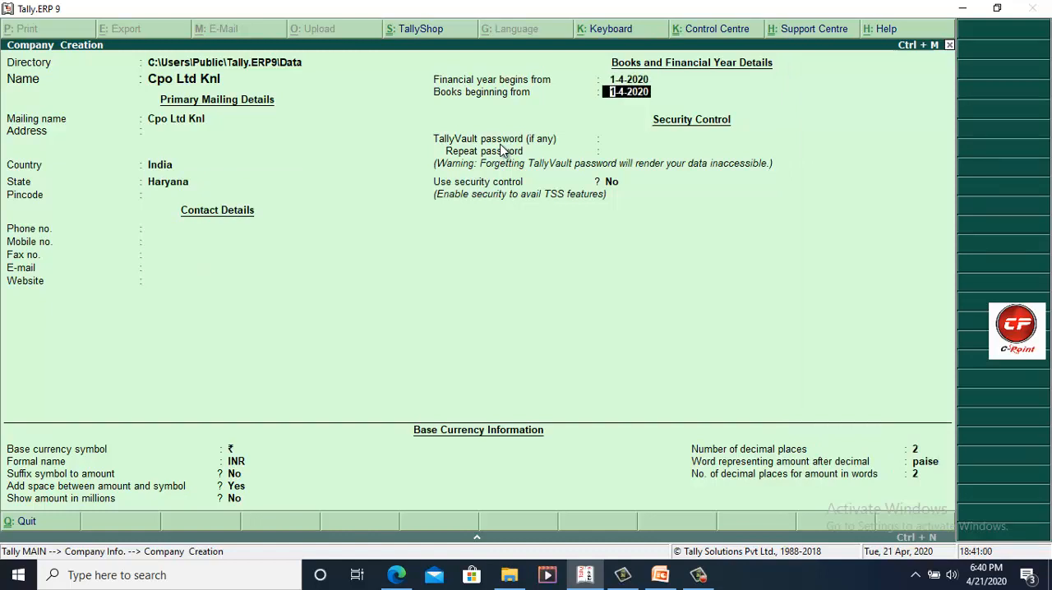
Step: Set the company's financial year to begin on 1-4-2019 and accept the same date for the start of the books
key(BackSpace)
text(1.4.)
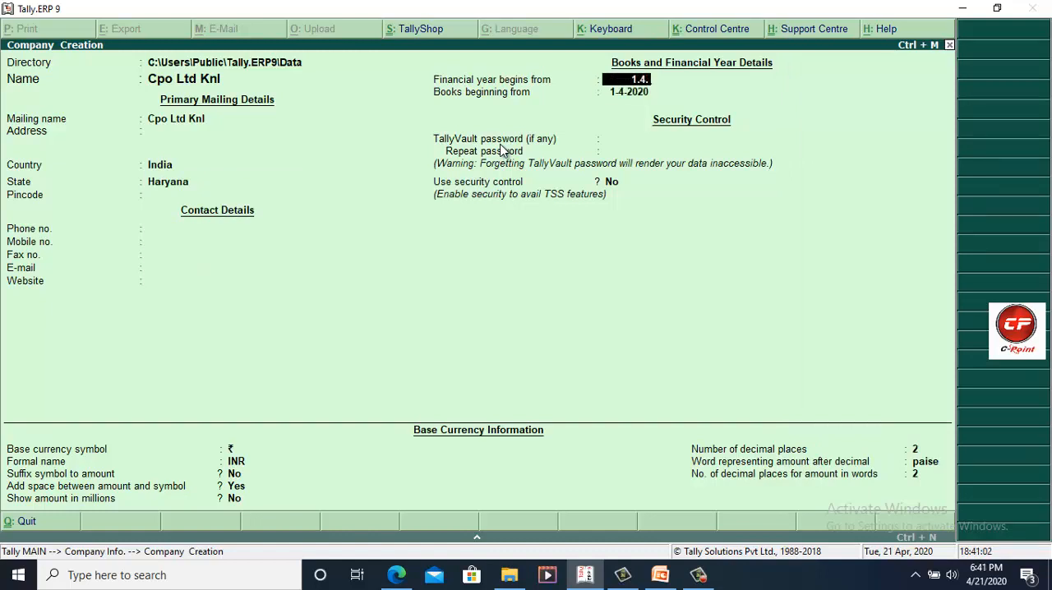
text(2019)
key(Return)
Step: Leave the TallyVault password blank, enable security control for the company and enter the administrator name
key(Return)
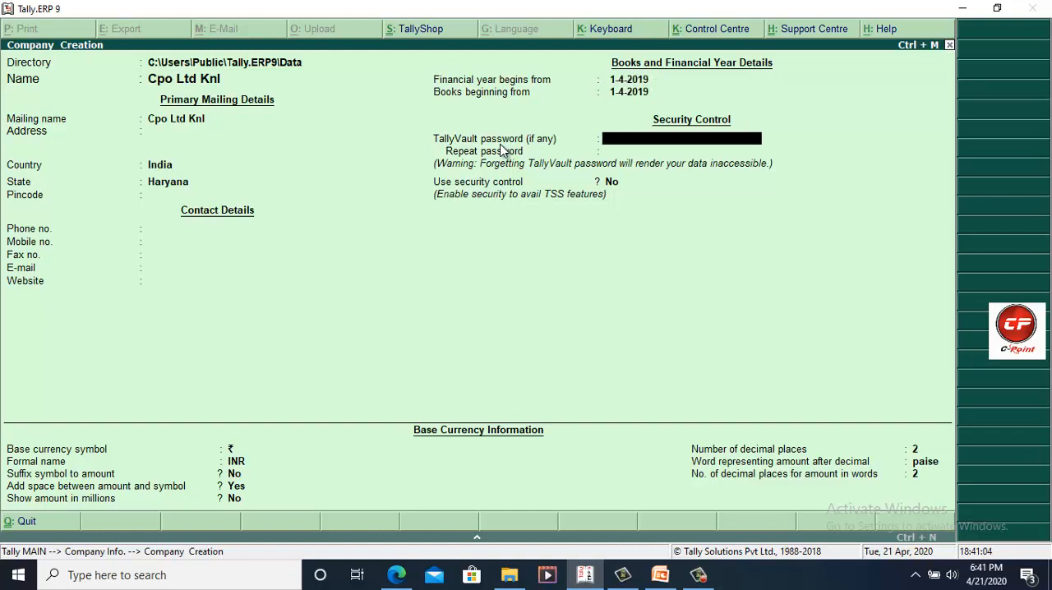
key(Return)
key(Return)
key(Return)
key(Return)
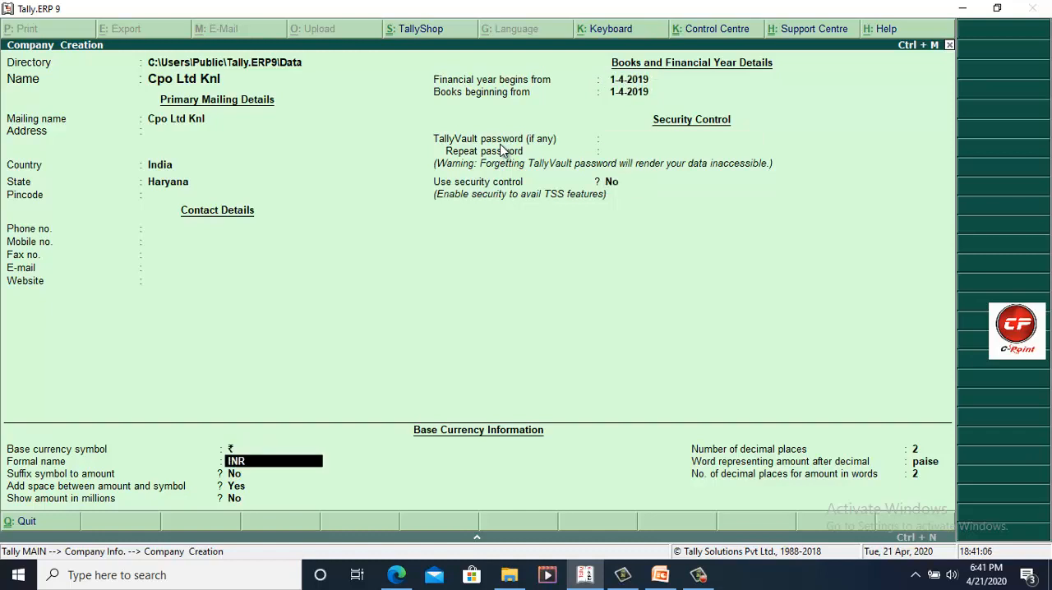
key(Return)
key(Return)
key(Up)
key(Up)
key(Up)
key(Up)
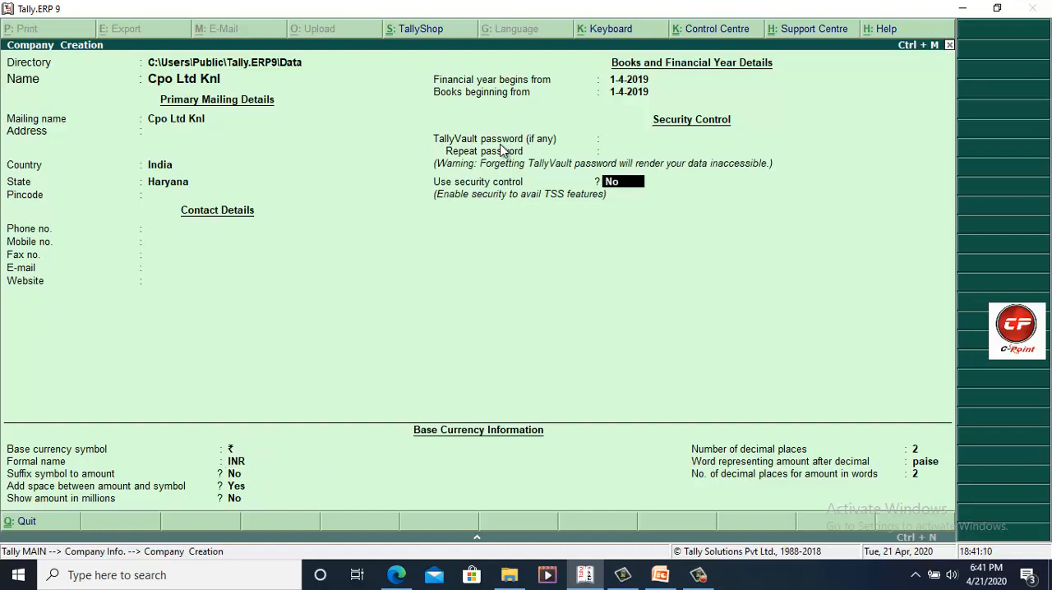
text(ya)
key(Return)
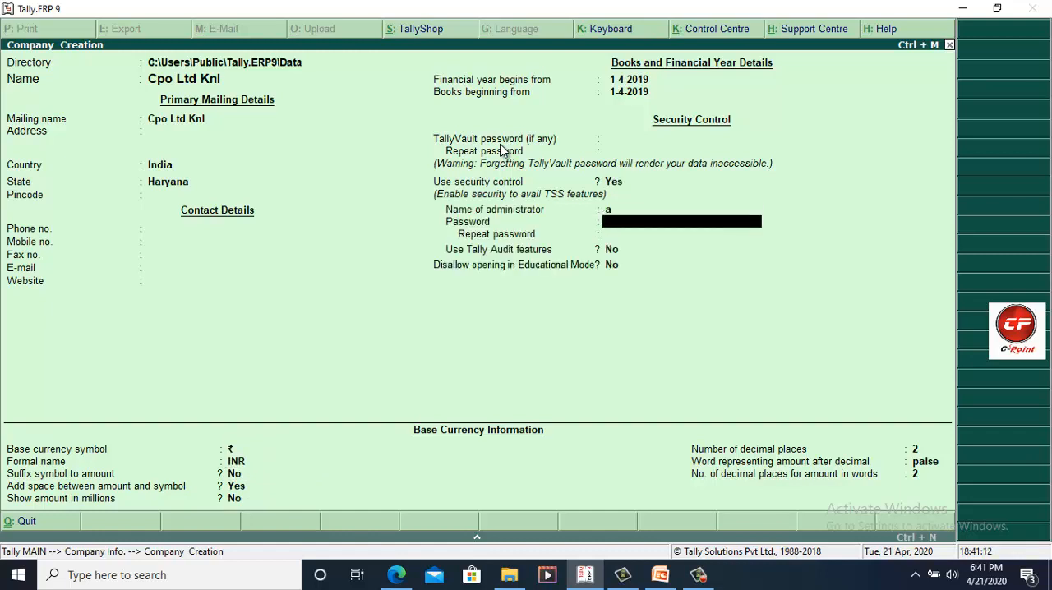
Step: Enter and repeat the administrator password, leaving Tally Audit features and the Educational Mode restriction at No
text(a)
key(Return)
text(a)
key(Return)
Step: Accept the default currency settings, save Cpo Ltd Knl, and log in with the administrator's user name and password
key(Return)
key(Return)
key(Return)
key(Return)
key(Return)
key(Return)
key(Return)
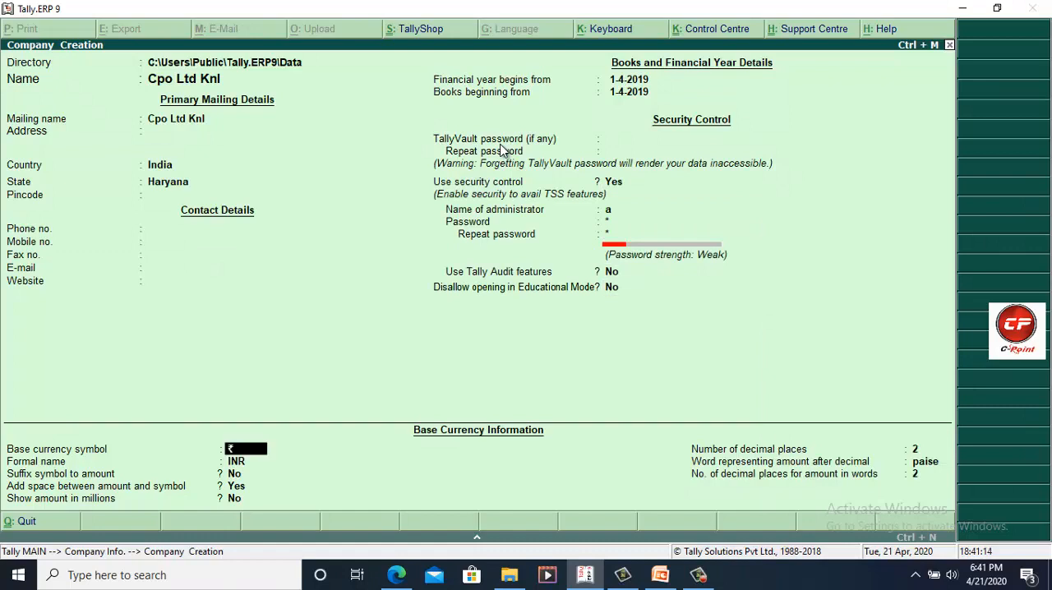
key(Return)
key(Return)
key(Return)
key(Return)
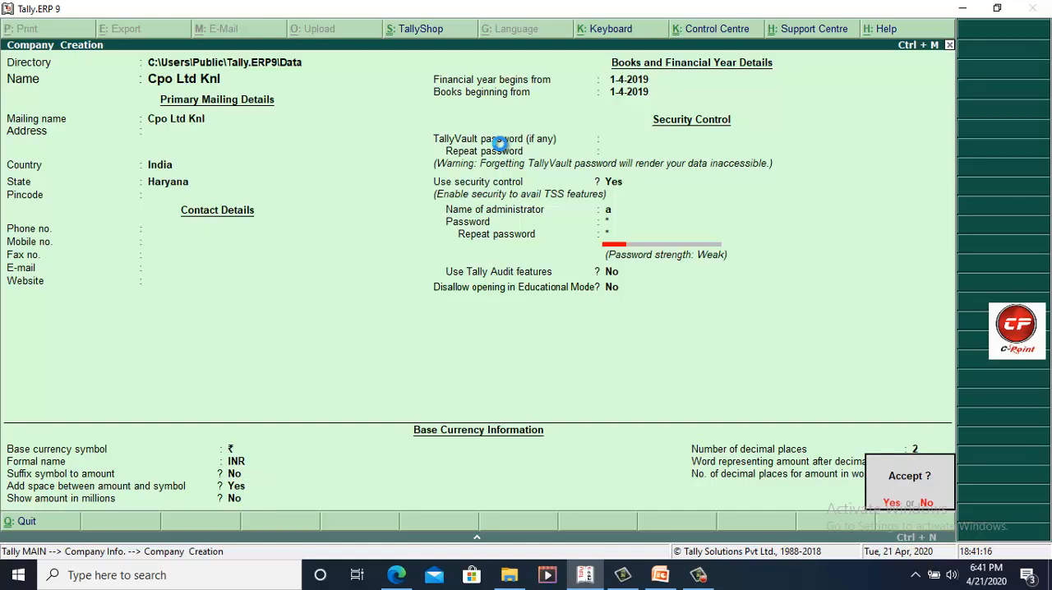
key(Return)
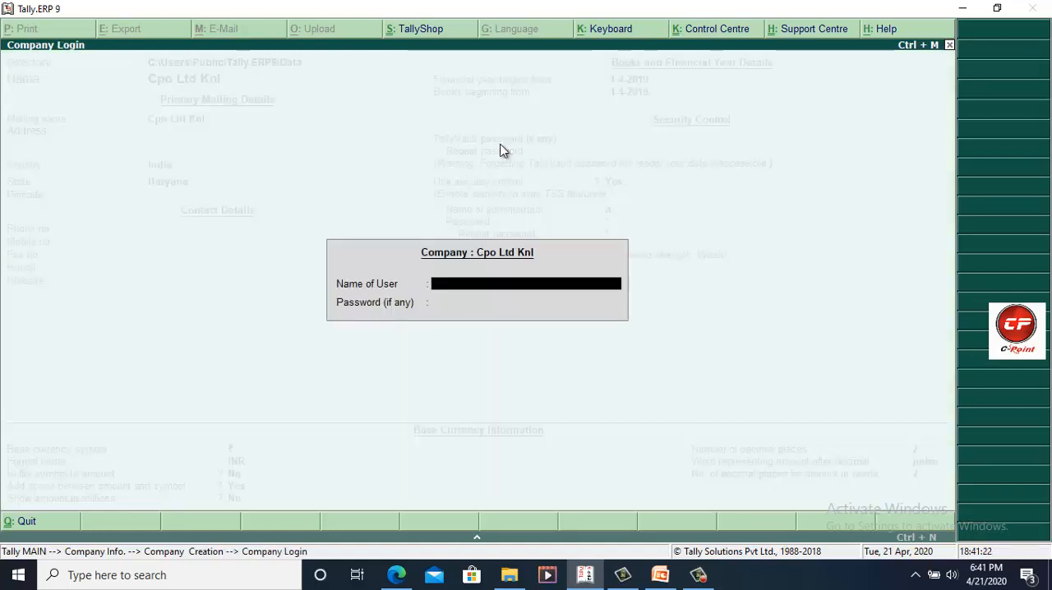
text(a)
key(Return)
key(Return)
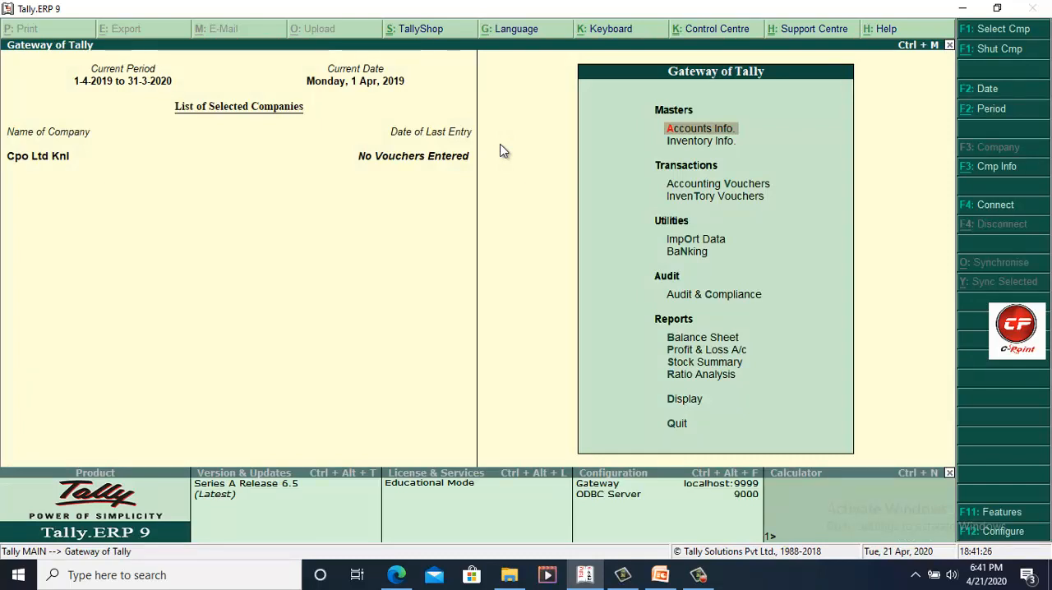
Step: View the list of companies, compare the masked vault-protected entry with Cpo Ltd Knl, and choose Cpo Ltd Knl
click(981, 31)
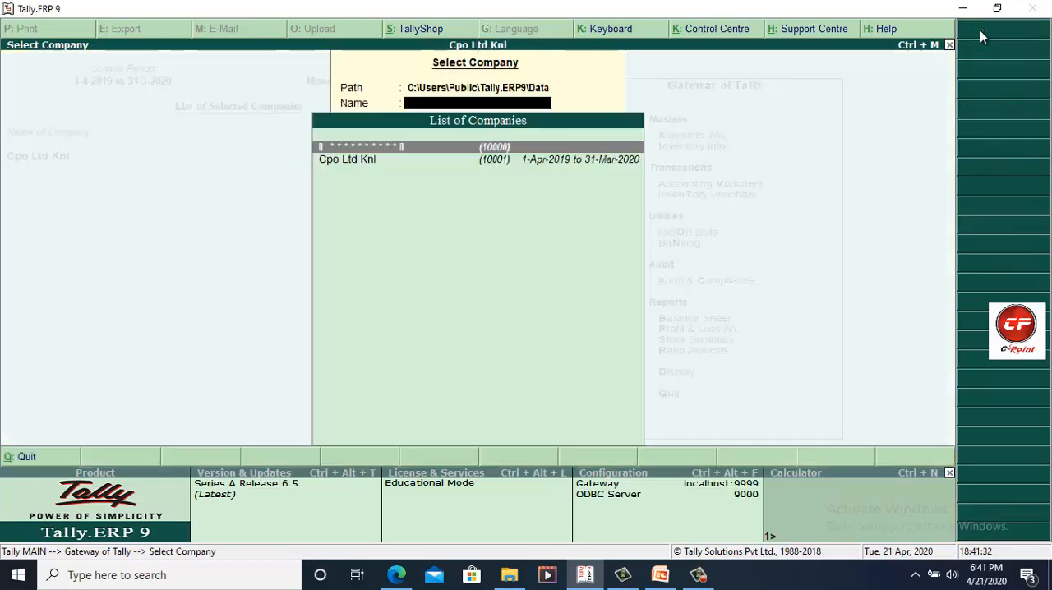
key(Down)
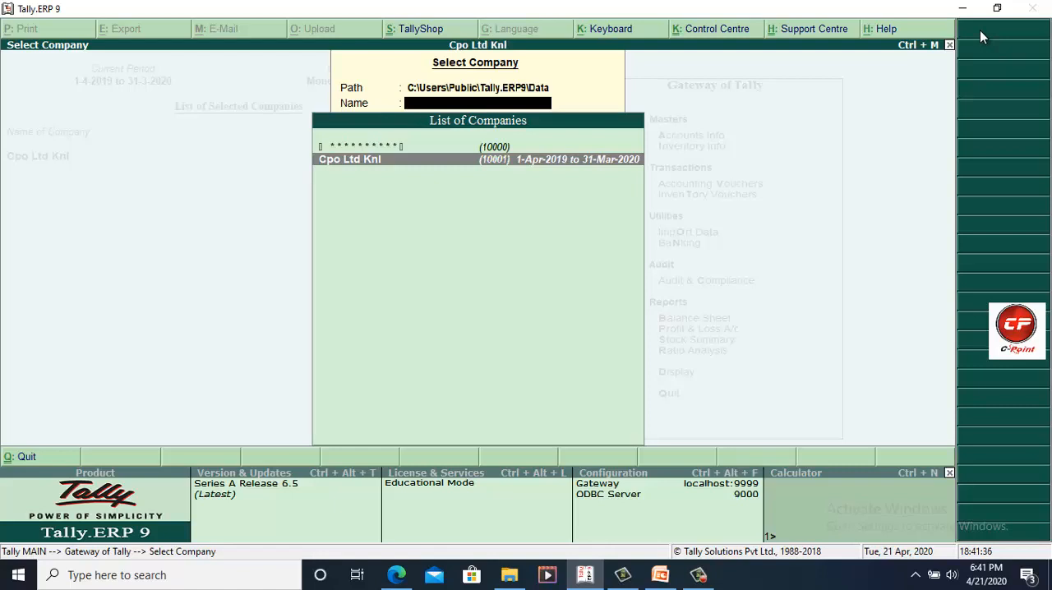
key(Up)
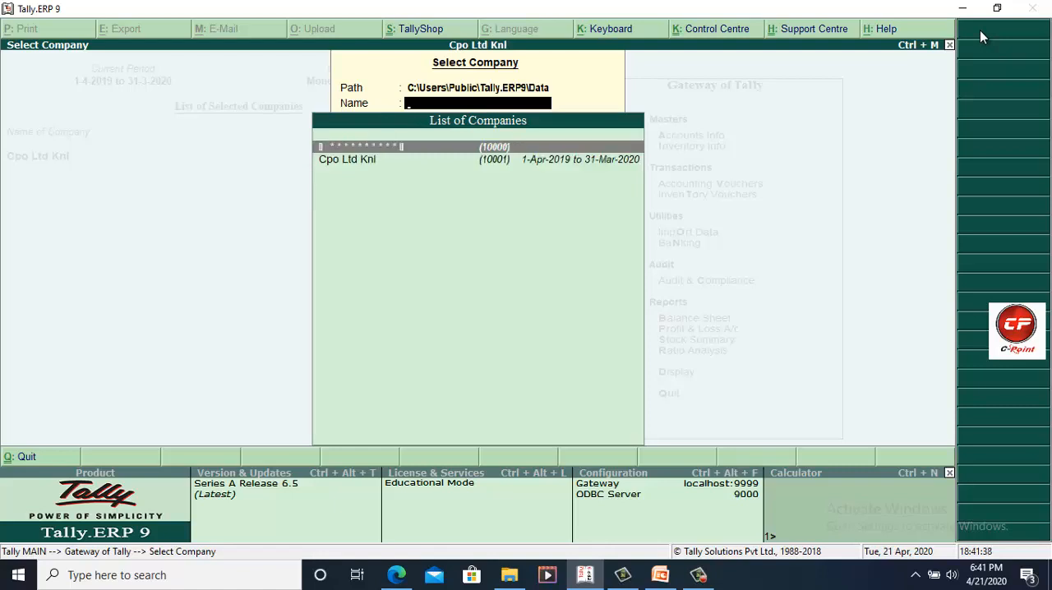
key(Down)
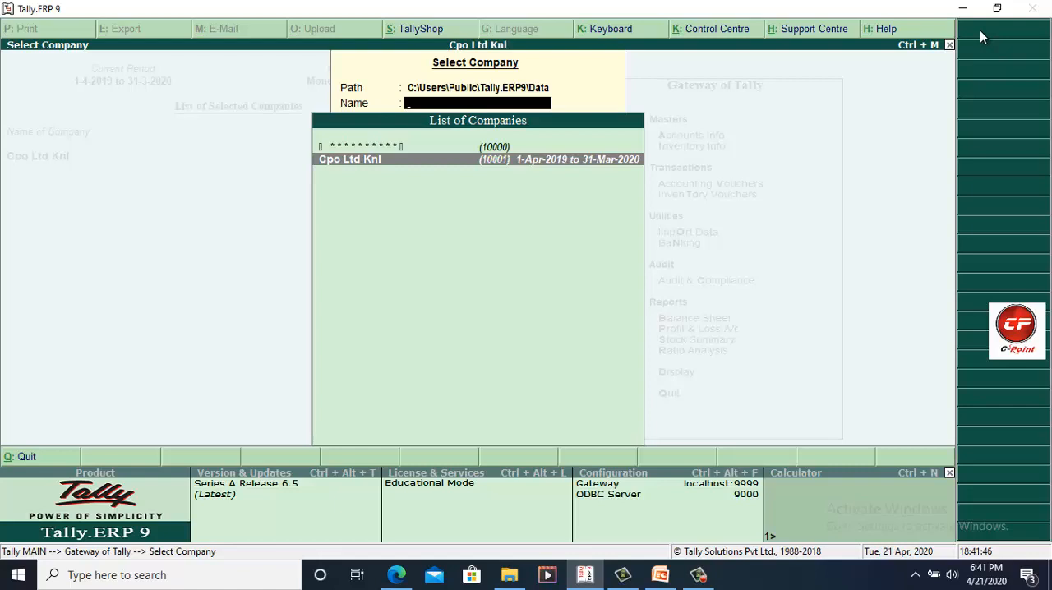
key(Up)
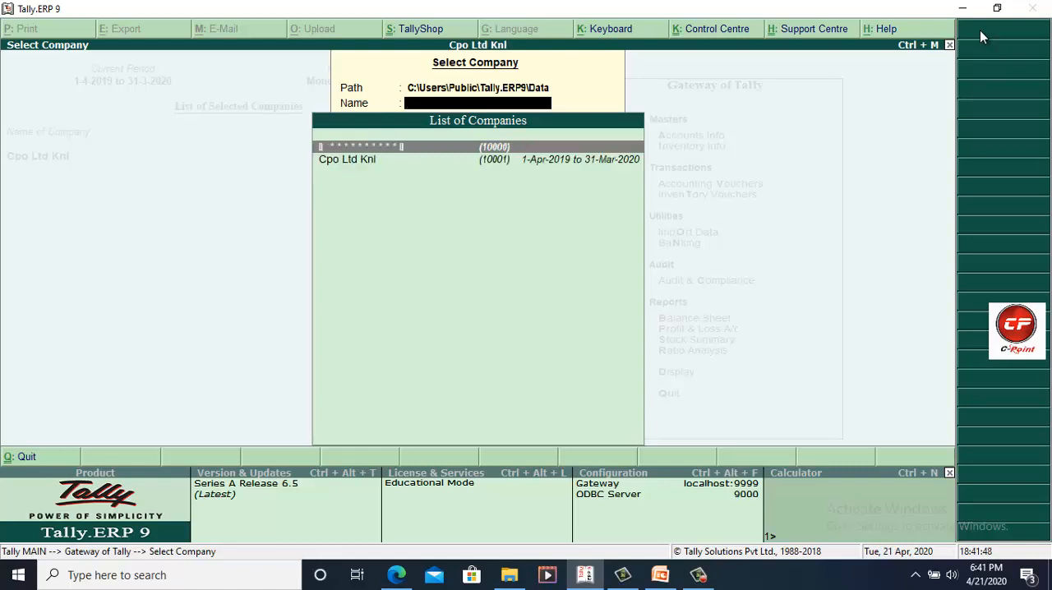
key(Down)
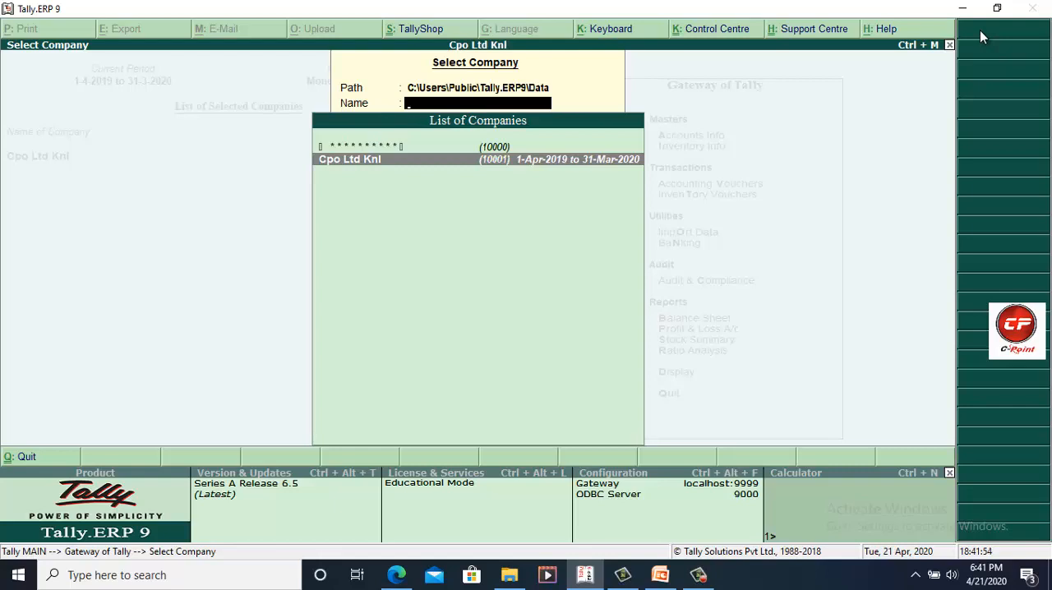
key(Return)
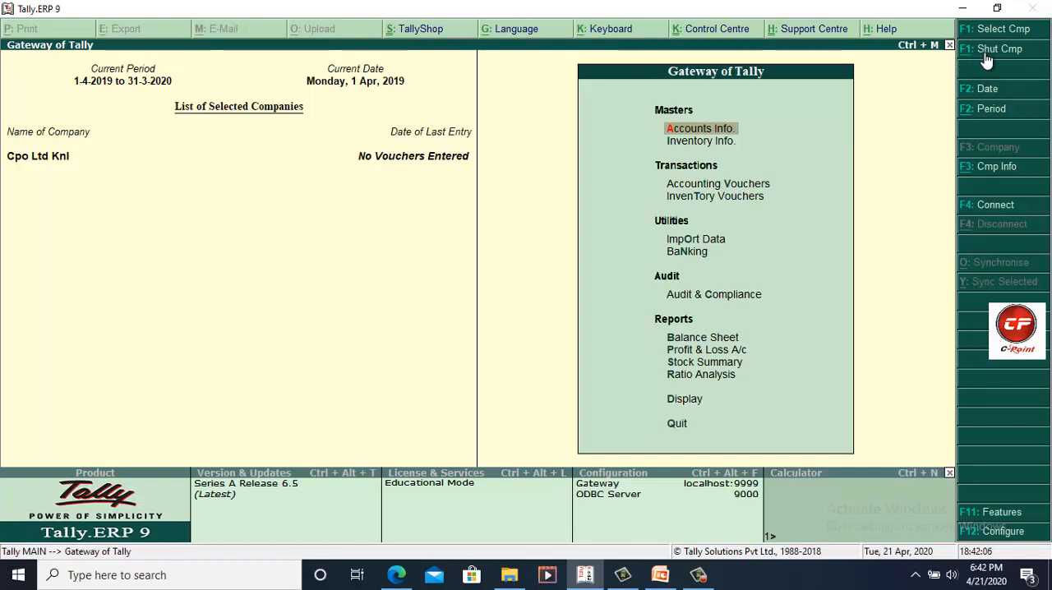
Step: Shut Cpo Ltd Knl, then load it again from the company list and log in with its user name and password
click(986, 57)
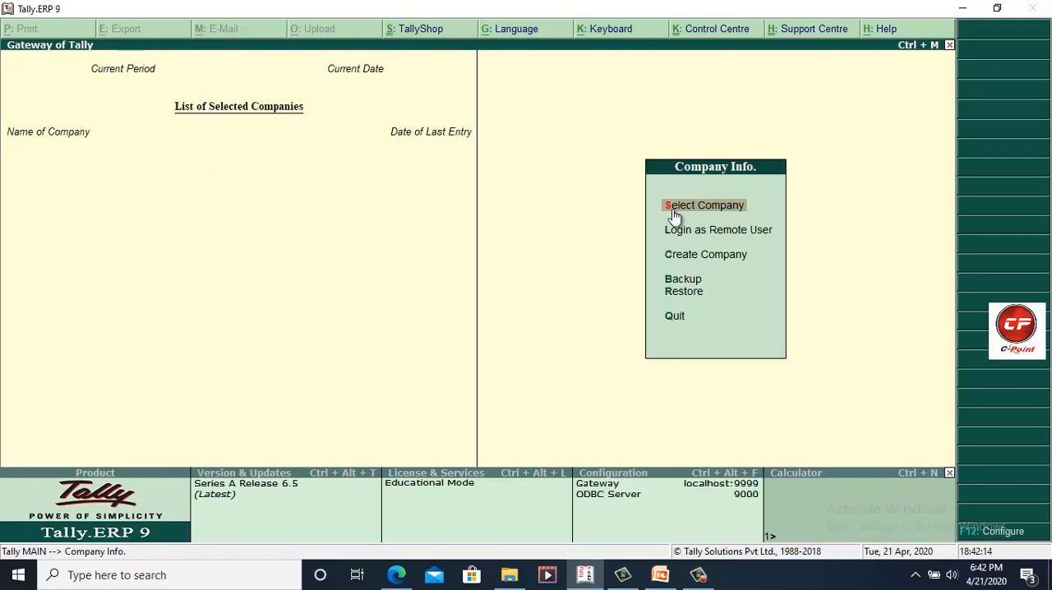
key(Return)
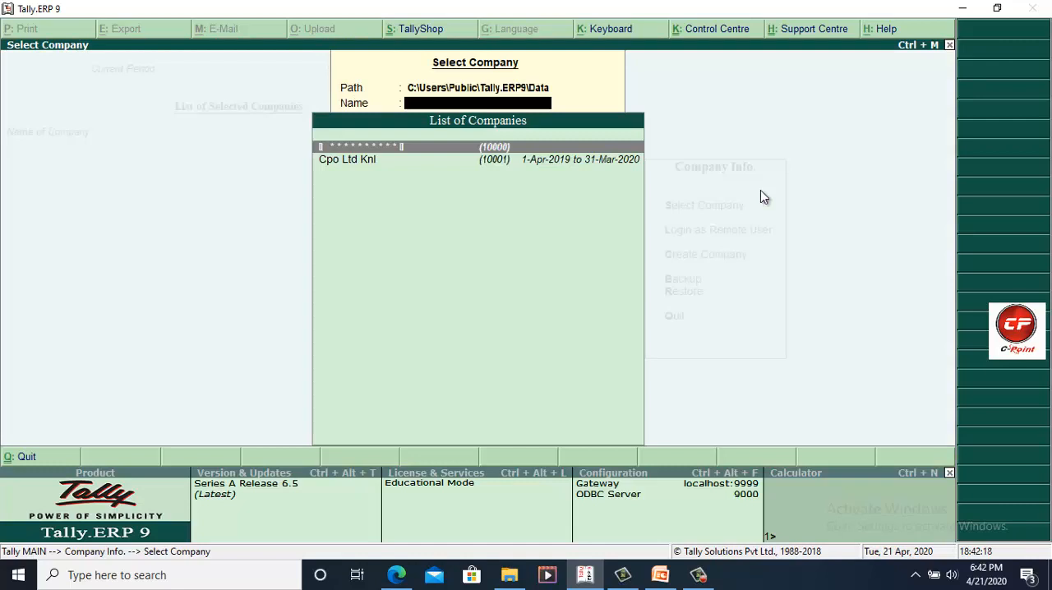
key(Down)
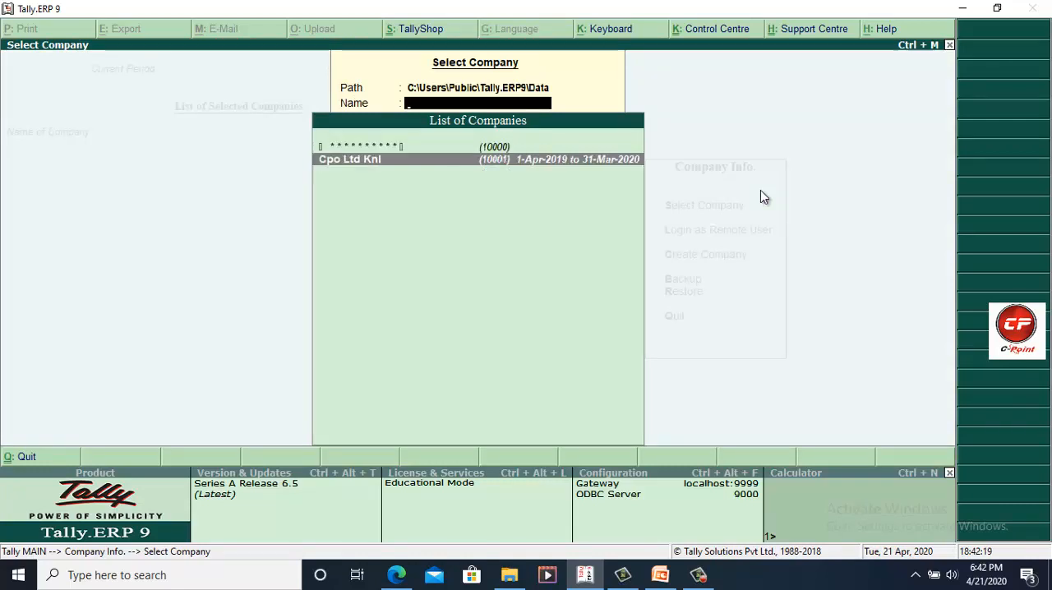
key(Return)
text(a)
key(Return)
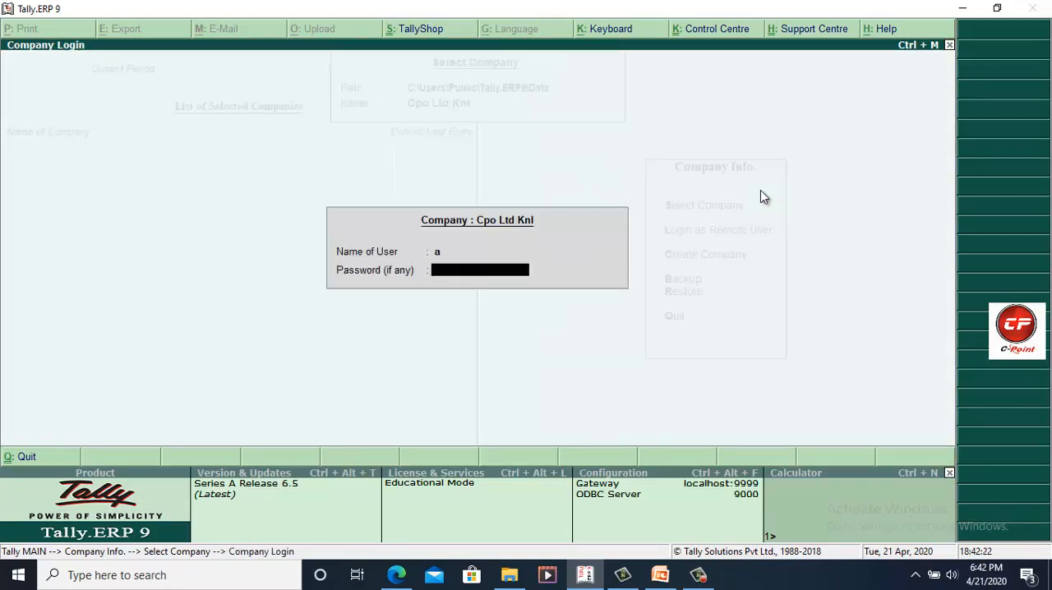
key(Return)
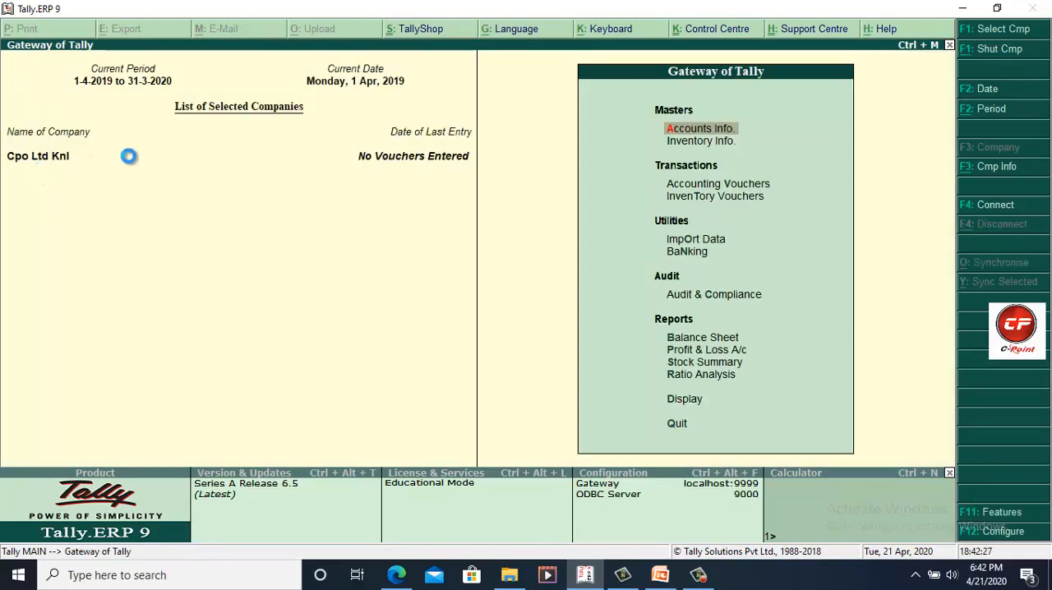
Step: Load the vault-protected Sh Com Ltd as well, entering its TallyVault password and the administrator's user name and password
key(F1)
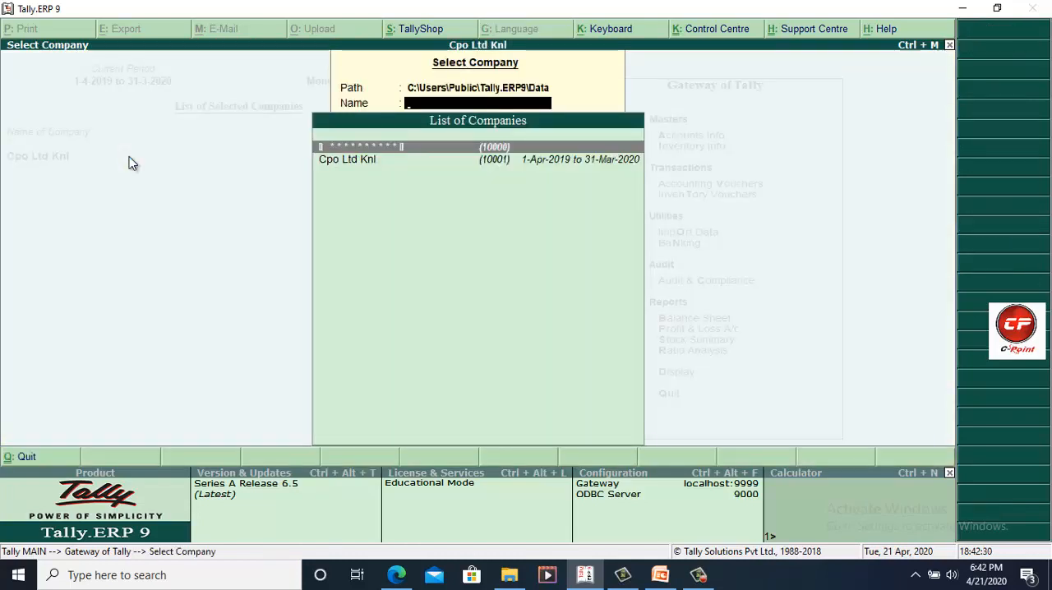
key(Return)
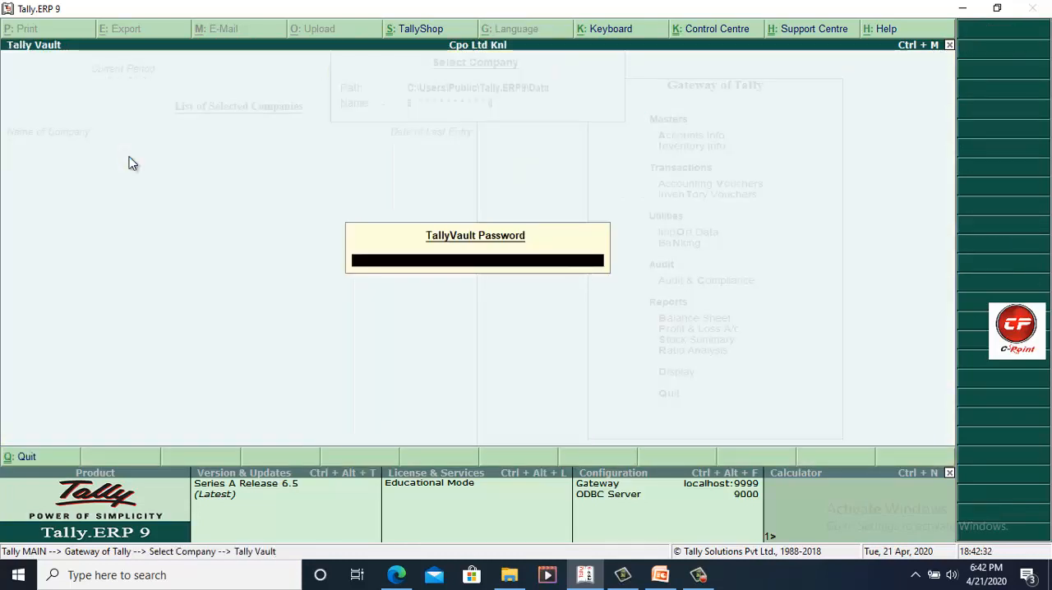
text(*)
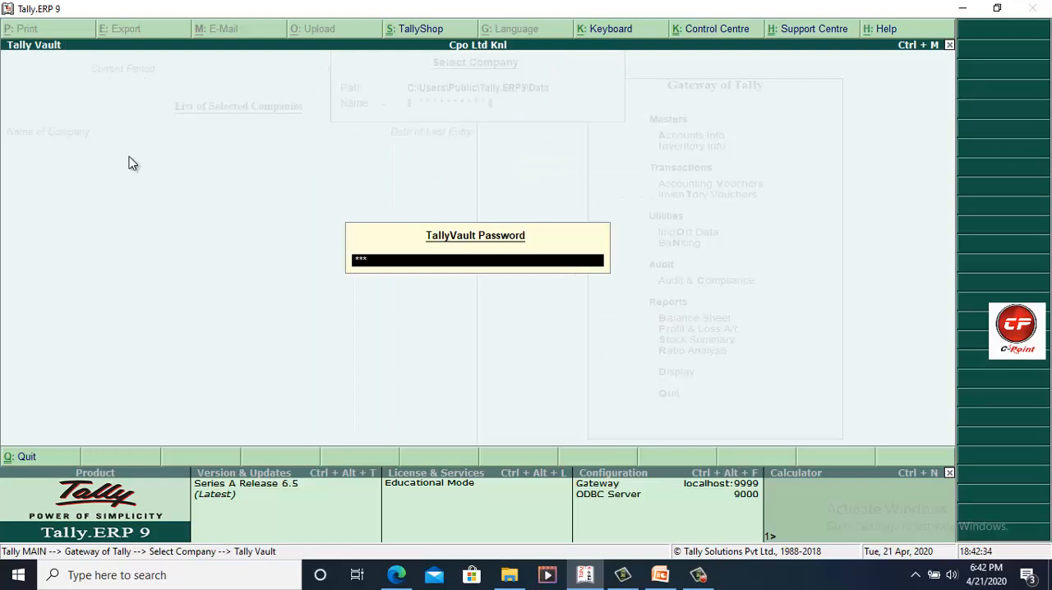
key(Return)
text(anil)
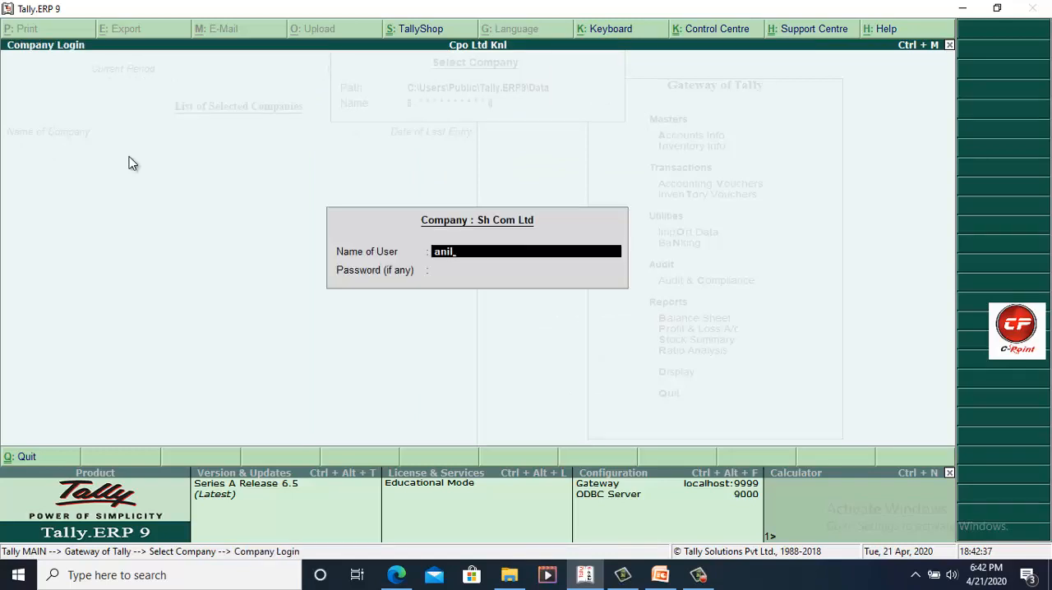
key(Return)
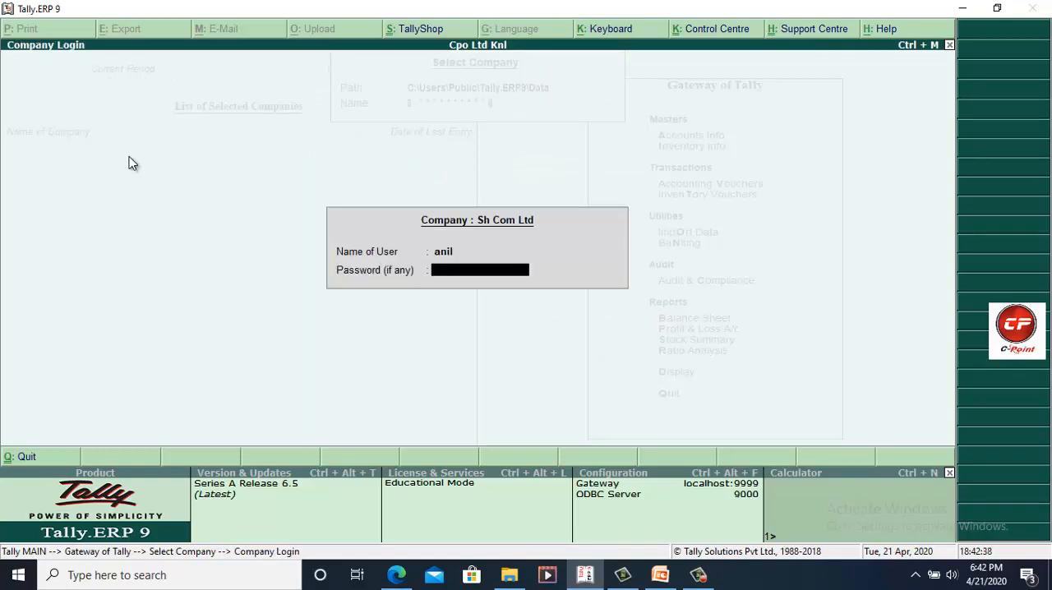
text(**)
key(BackSpace)
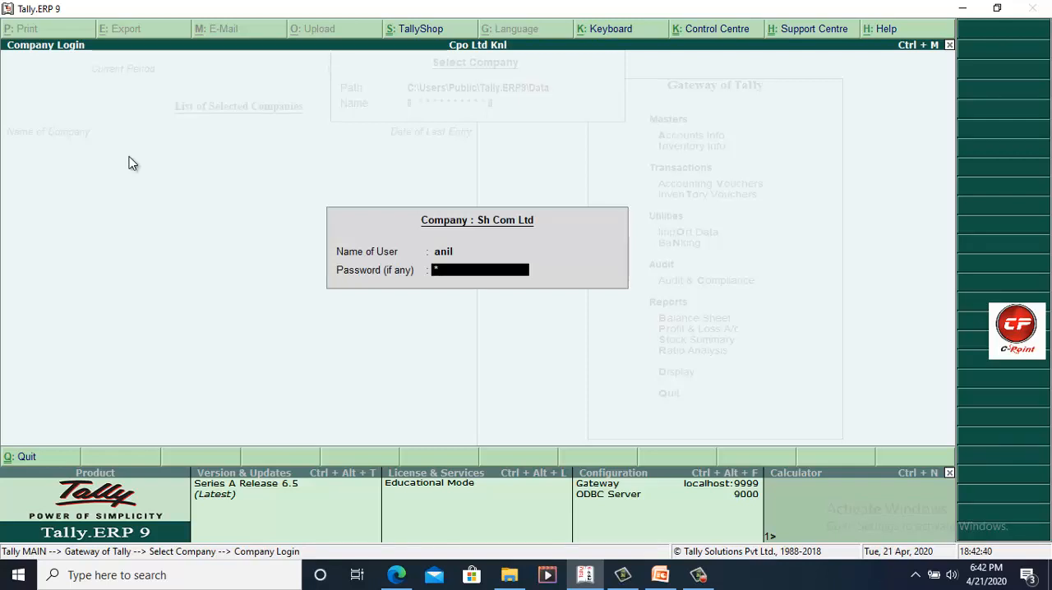
text(**)
key(Return)
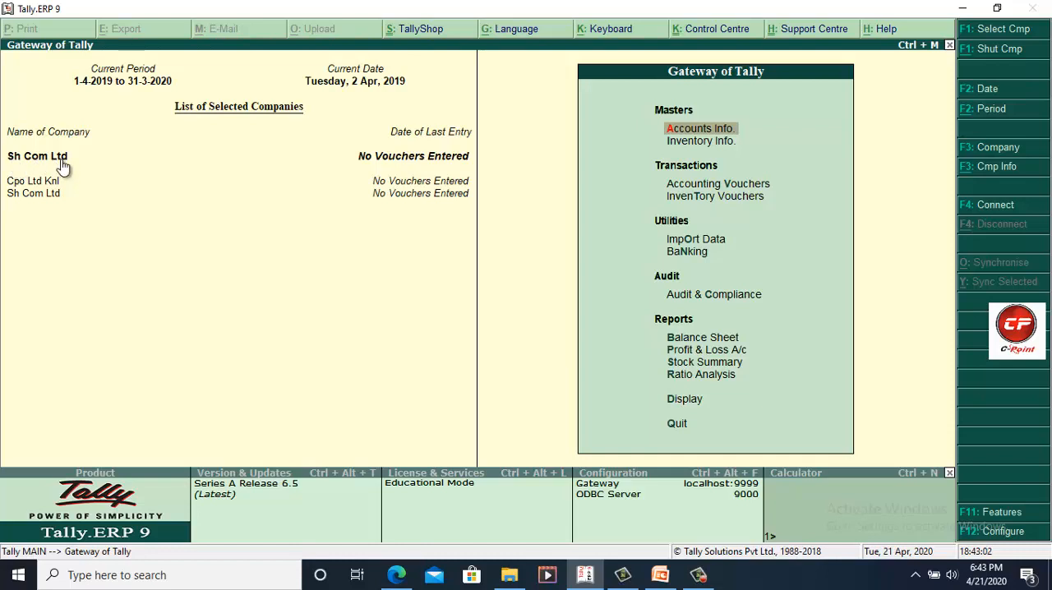
Step: Make Cpo Ltd Knl the active company, view its Balance Sheet, and return to the Gateway of Tally
click(16, 180)
click(737, 337)
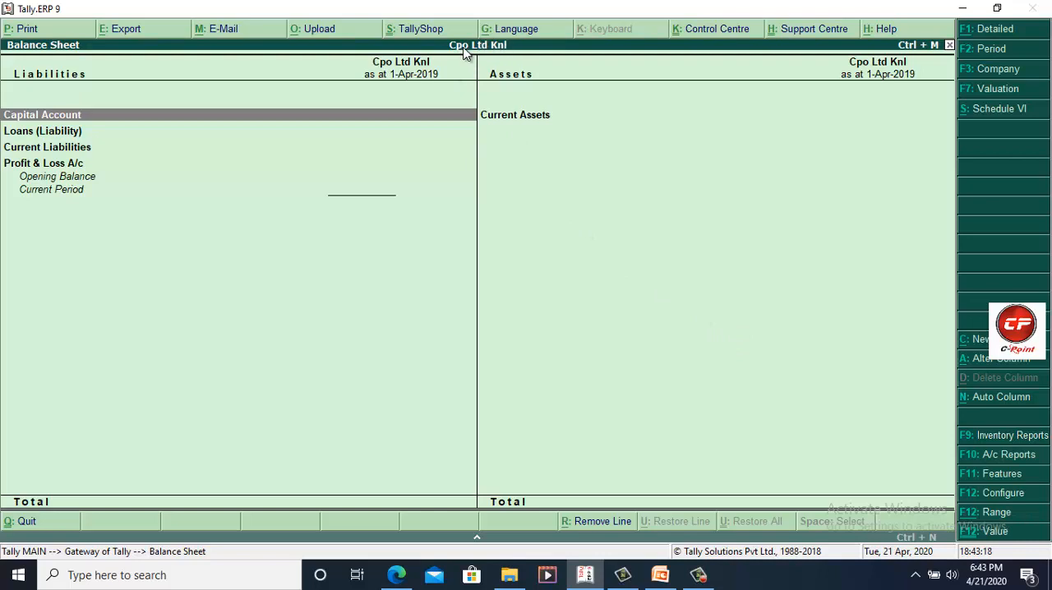
key(Escape)
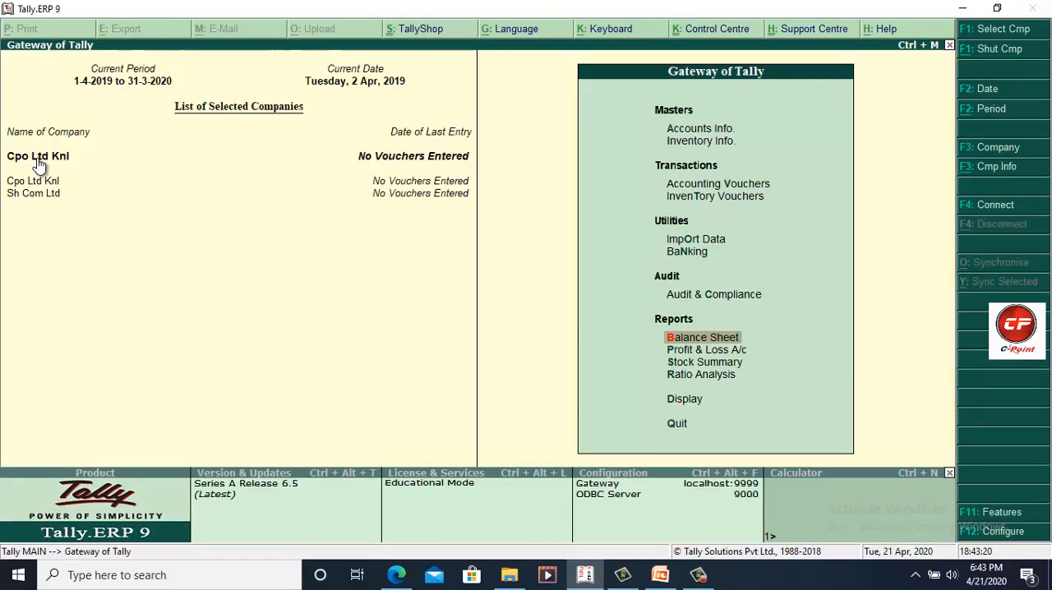
Step: View the Company Info options and return to the Gateway of Tally
click(976, 169)
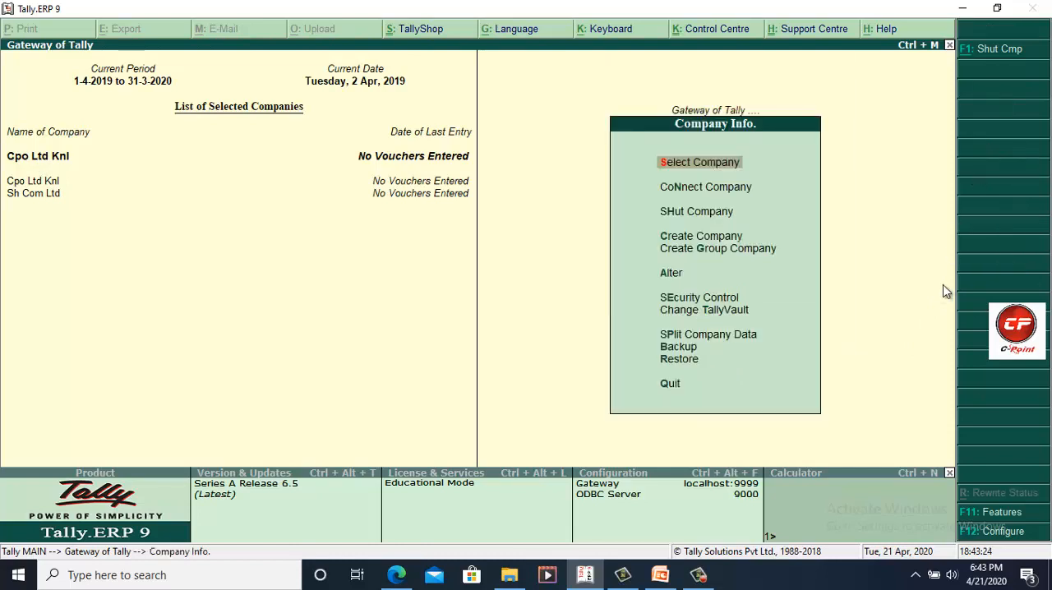
key(Escape)
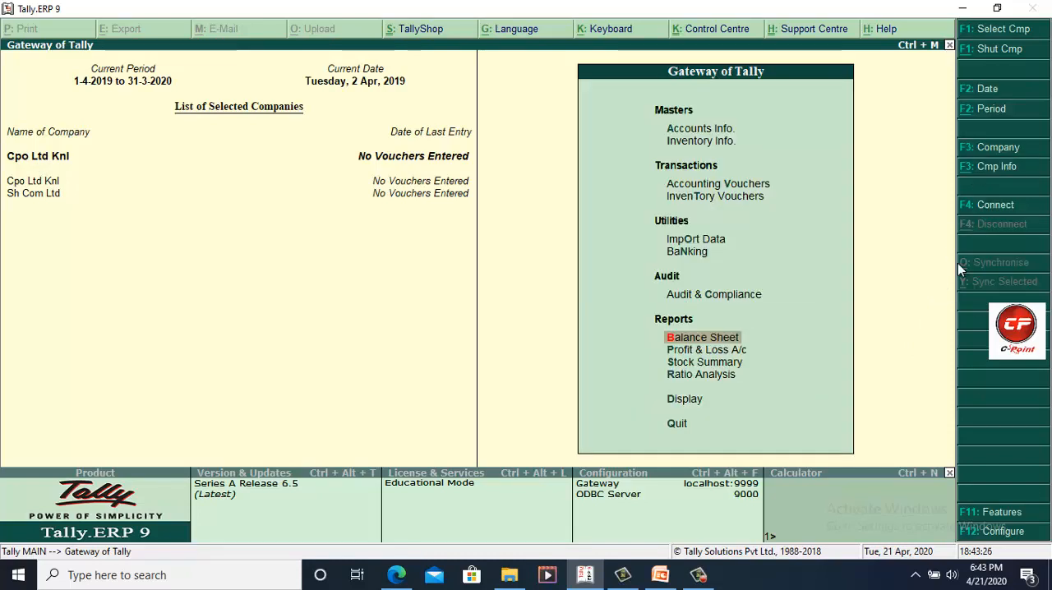
click(991, 167)
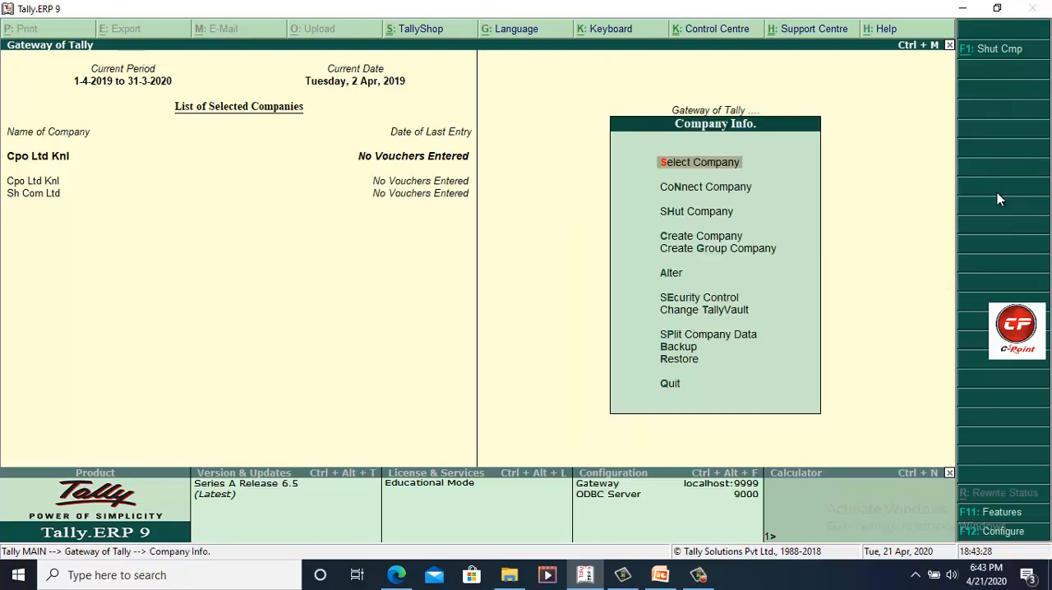
key(Escape)
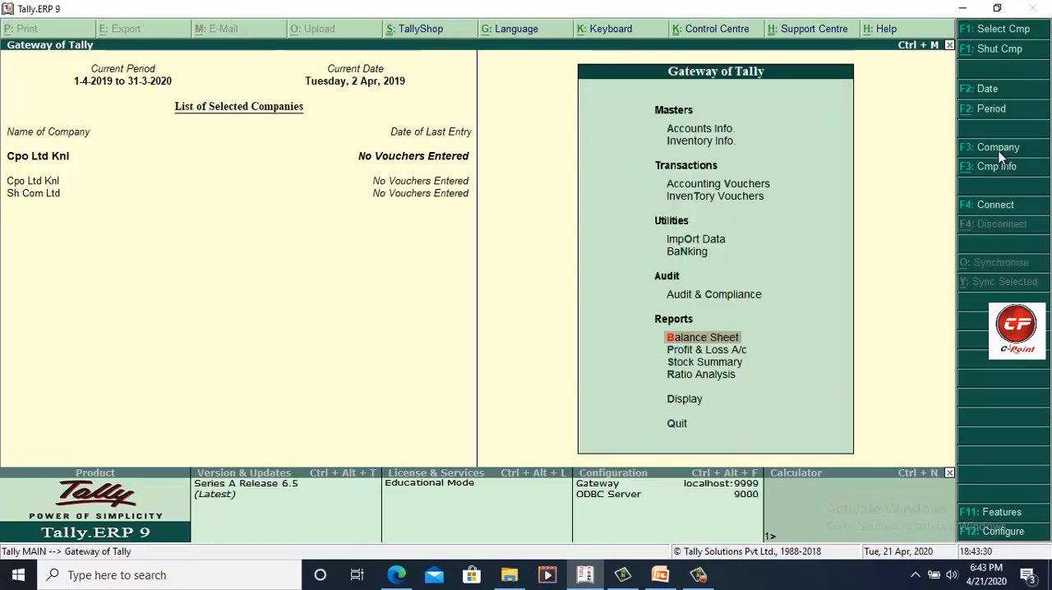
Step: Review the loaded companies Cpo Ltd Knl and Sh Com Ltd in the current-company list, and keep Cpo Ltd Knl active
click(1000, 154)
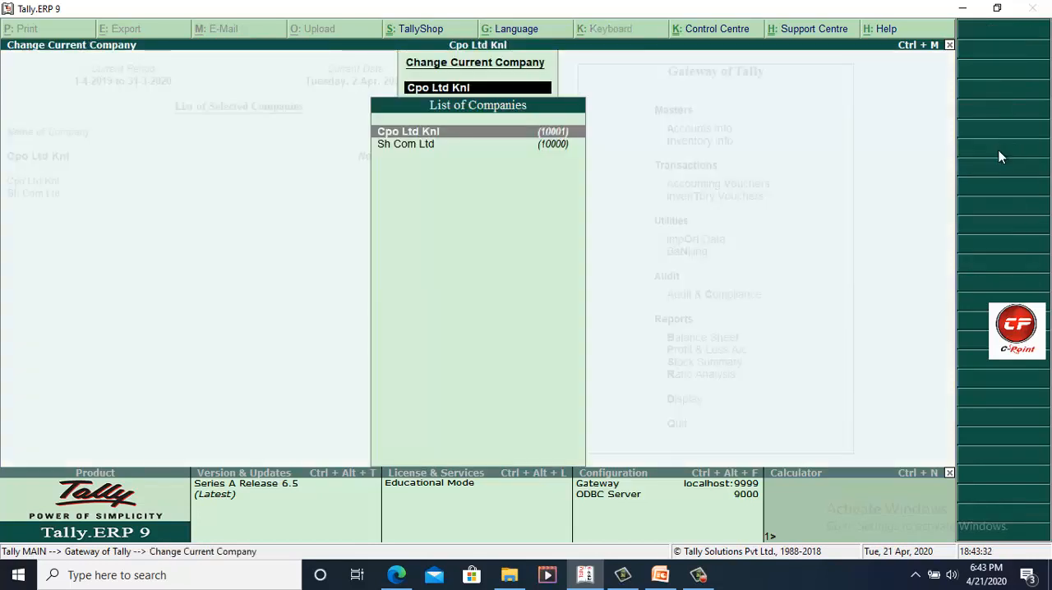
key(Down)
key(Up)
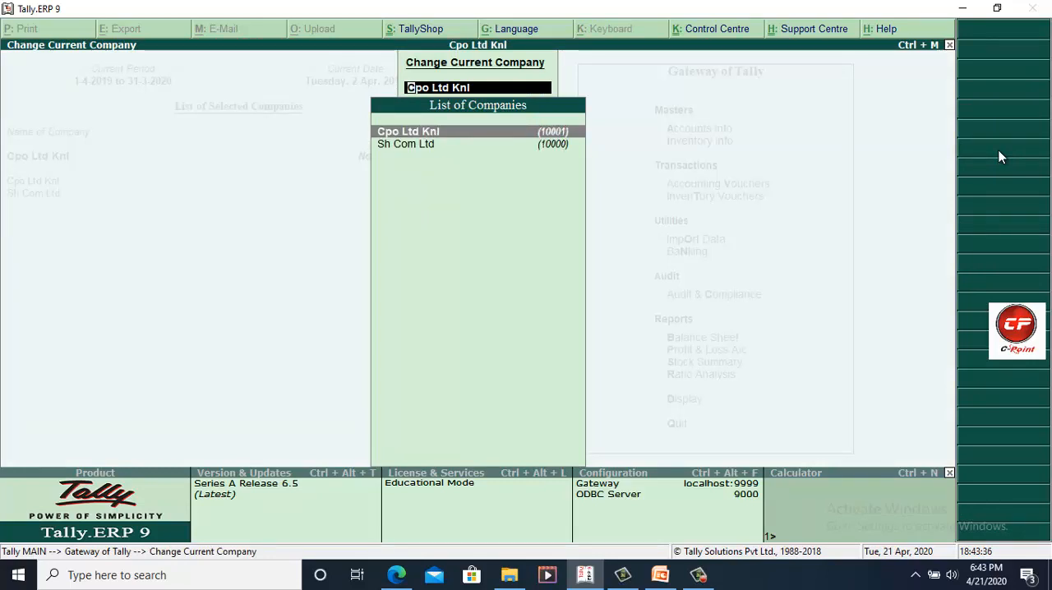
key(Down)
key(Up)
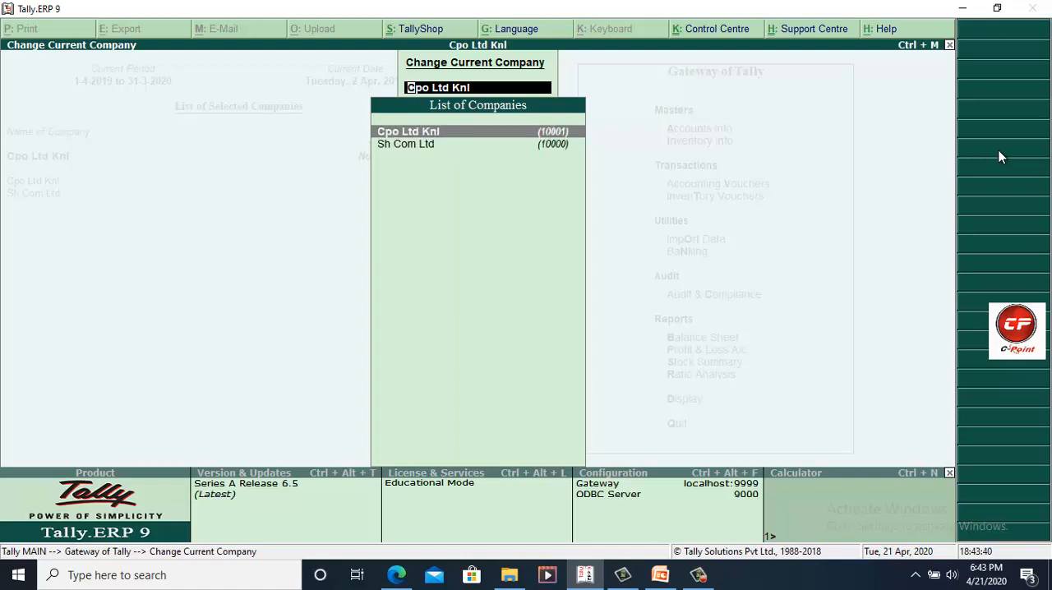
key(Down)
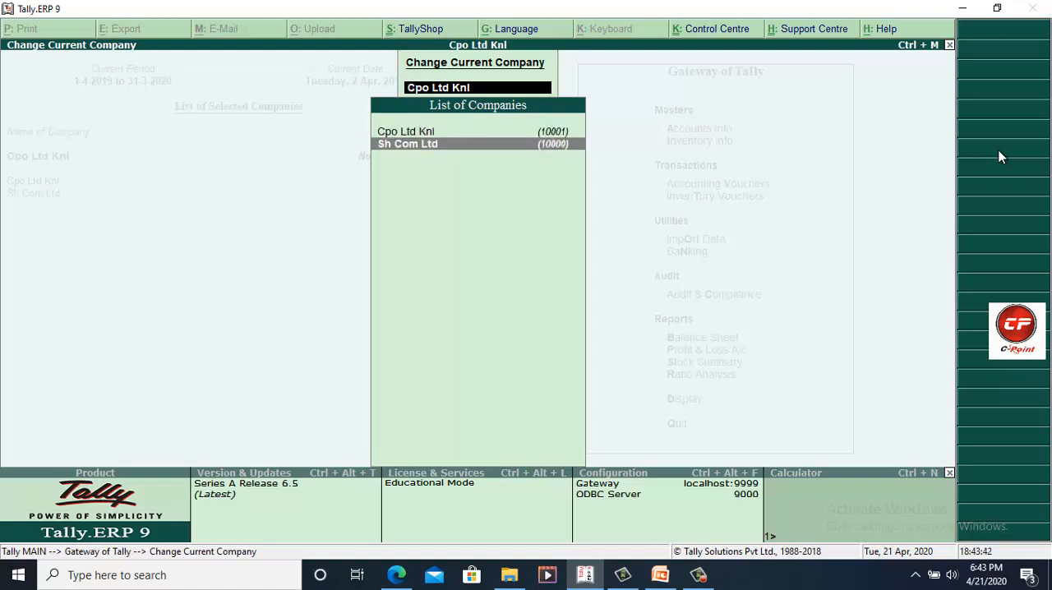
key(Up)
key(Return)
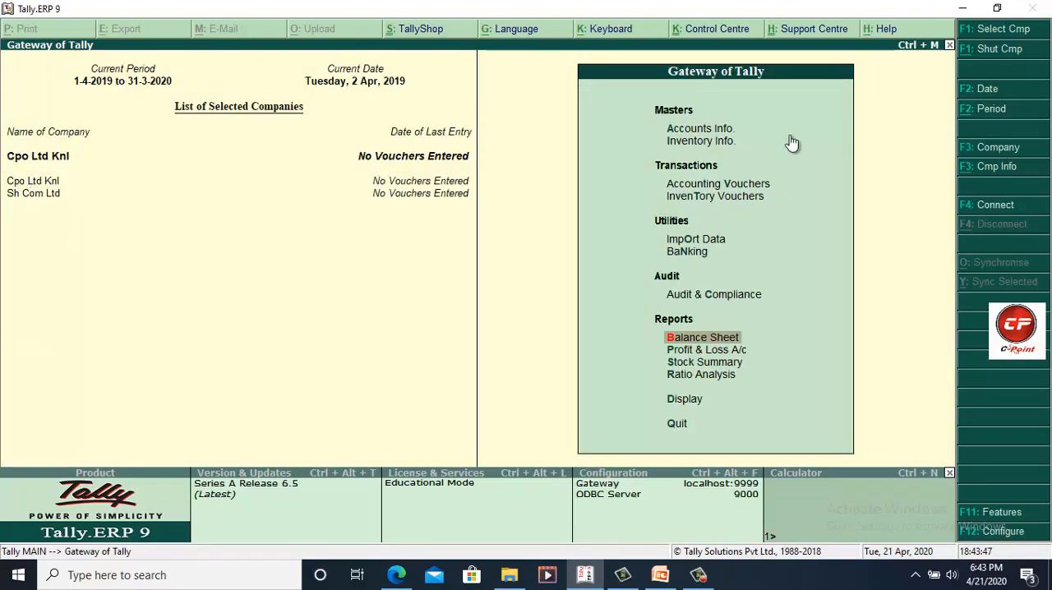
Step: Make Sh Com Ltd the current company, and switch back to Cpo Ltd Knl
click(997, 148)
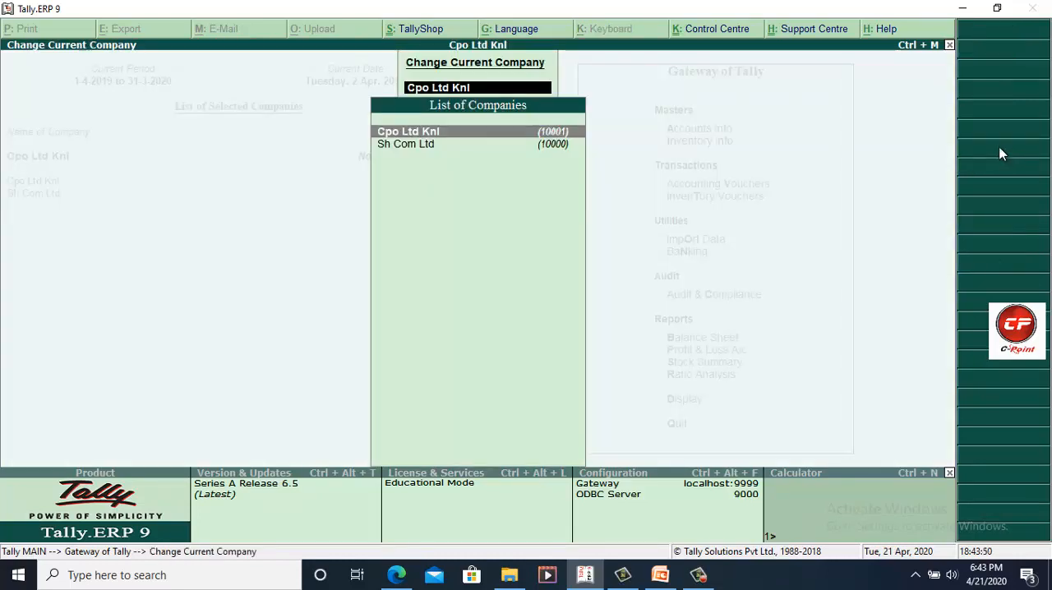
key(Down)
key(Return)
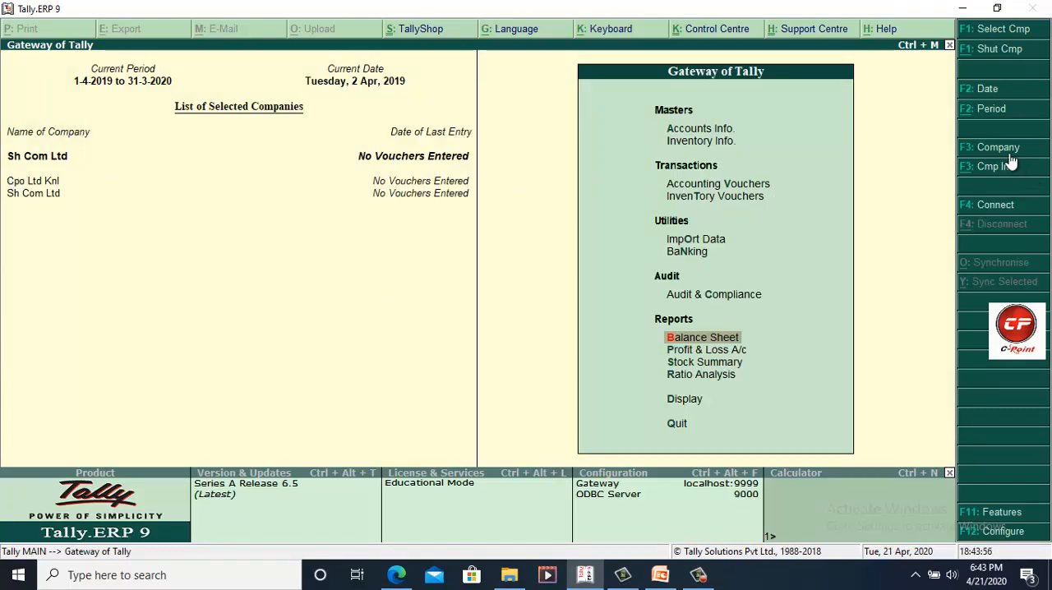
click(27, 182)
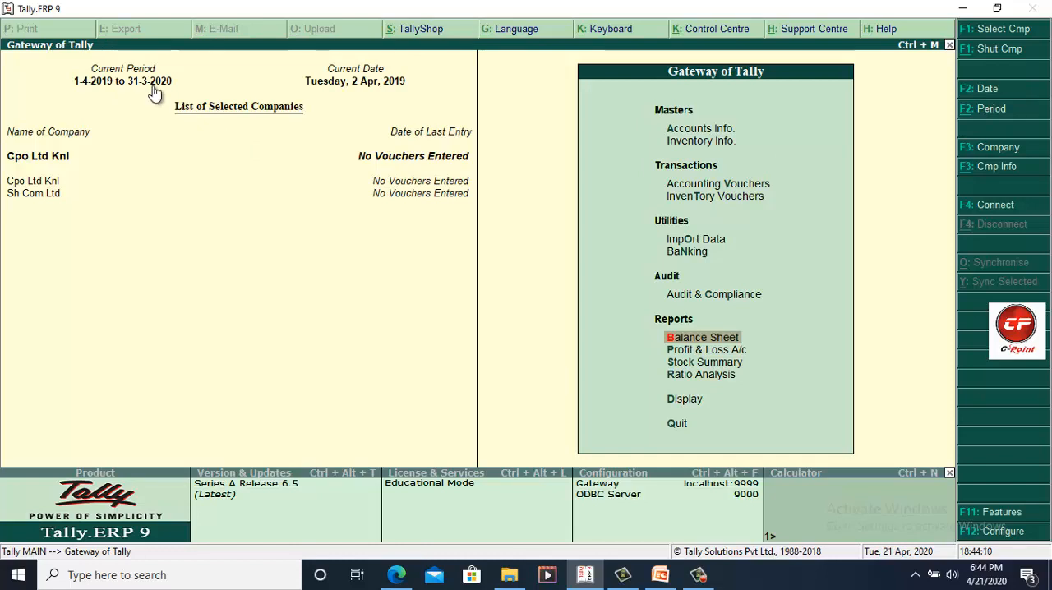
Step: Change the current period of Cpo Ltd Knl to run from 1-4-2020 to 31-3-2021
click(998, 115)
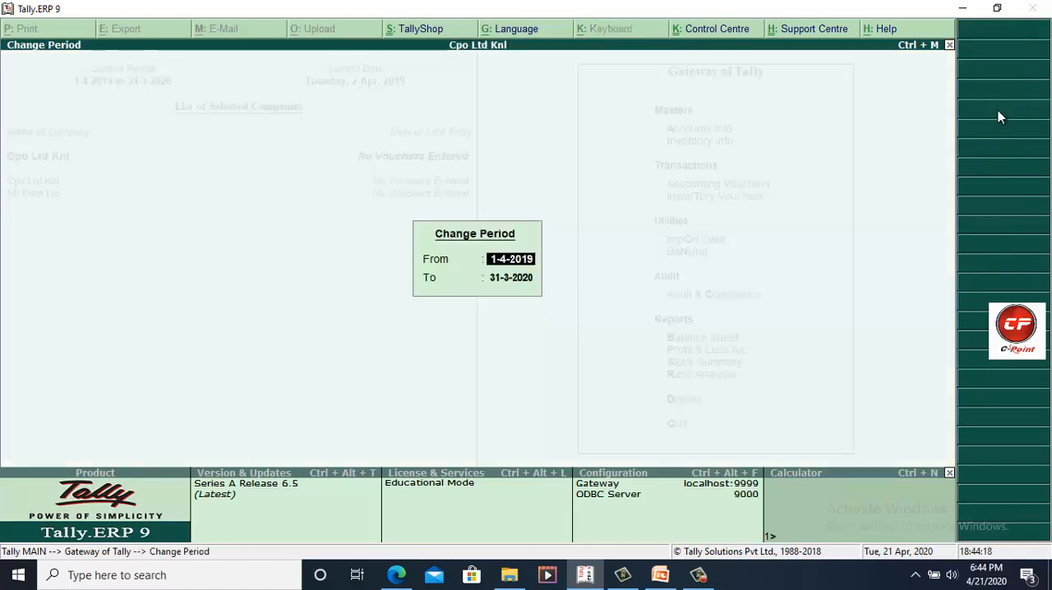
text(1.4)
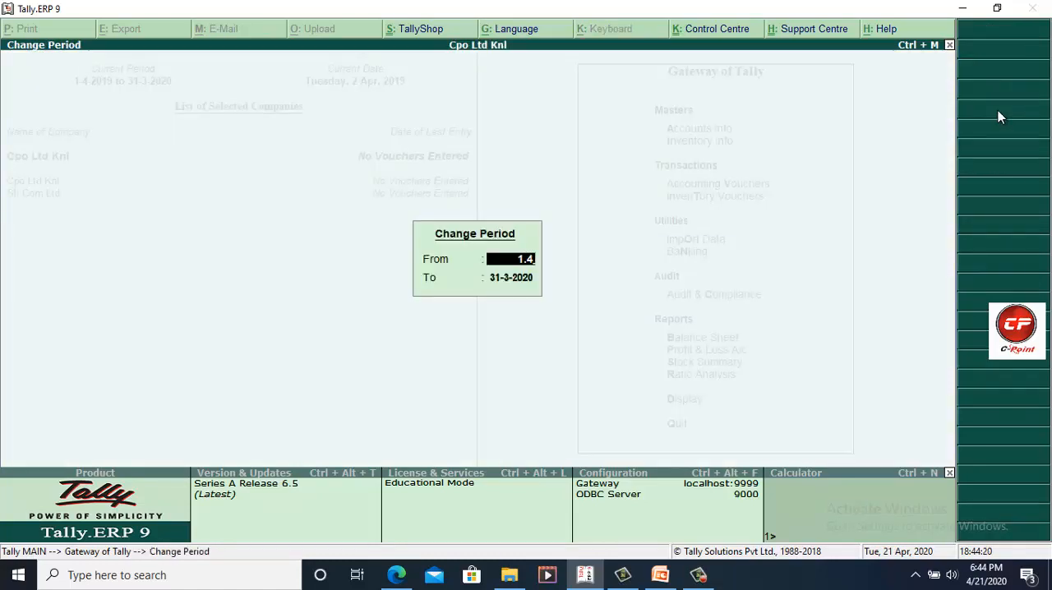
text(.2020)
key(Return)
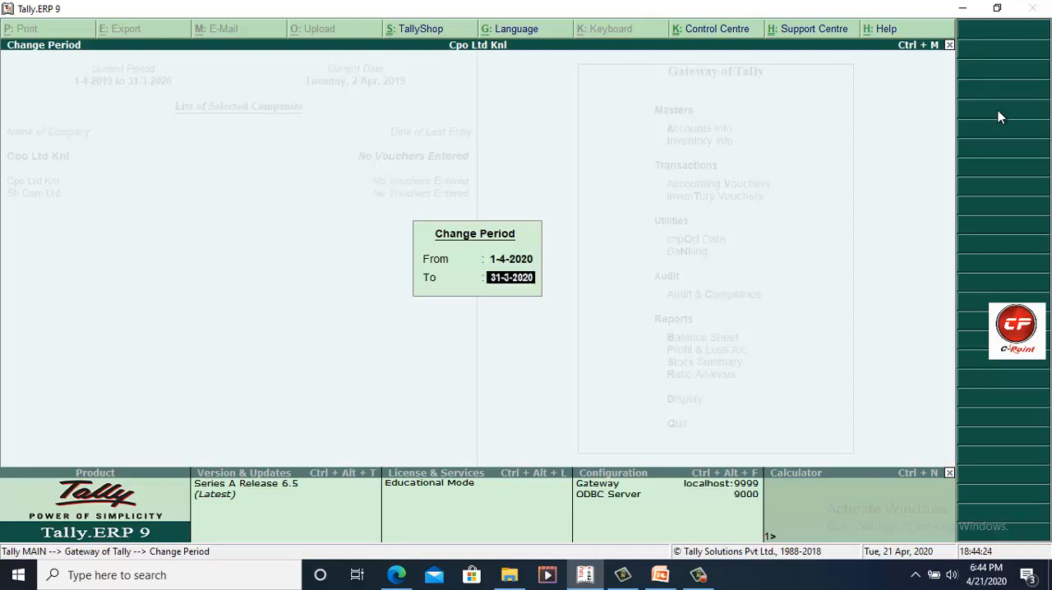
text(31.3)
key(Return)
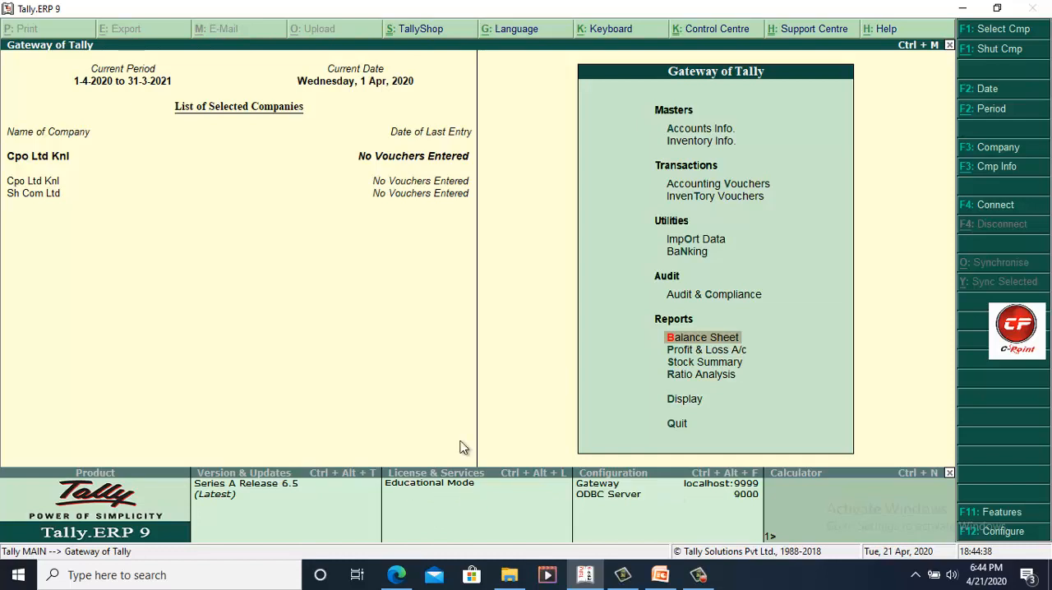
Step: Set the current date to 1-5-2020, and advance it by one day to 2-5-2020
click(355, 84)
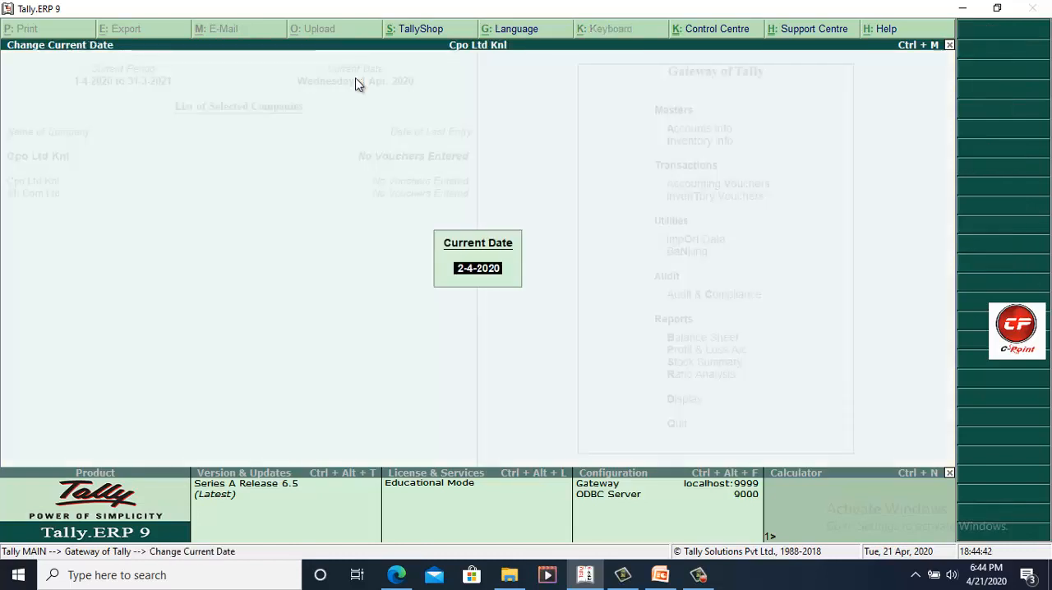
text(1.5)
key(Return)
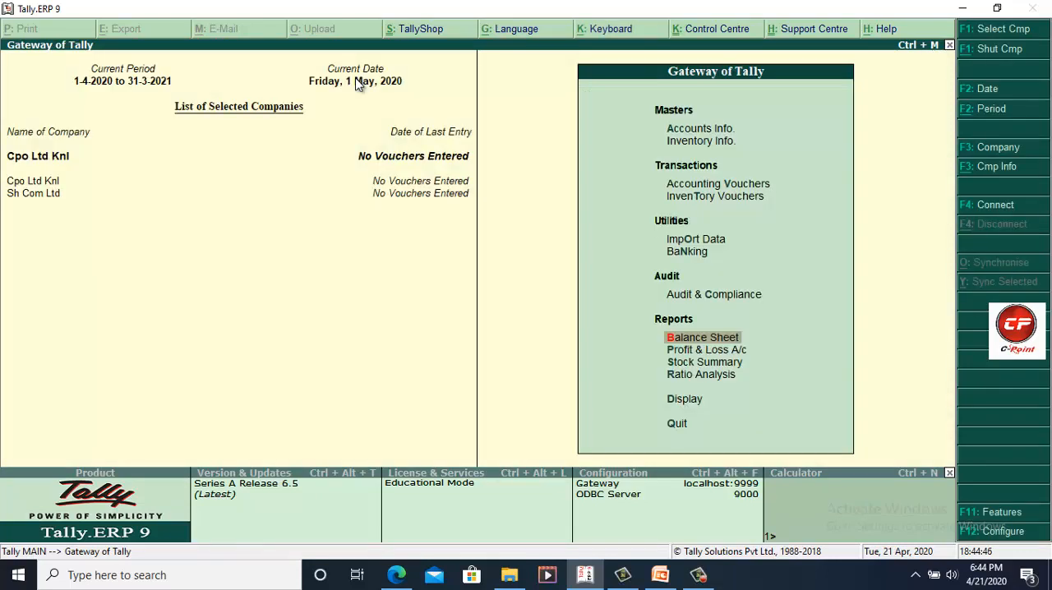
click(356, 85)
key(Return)
click(356, 84)
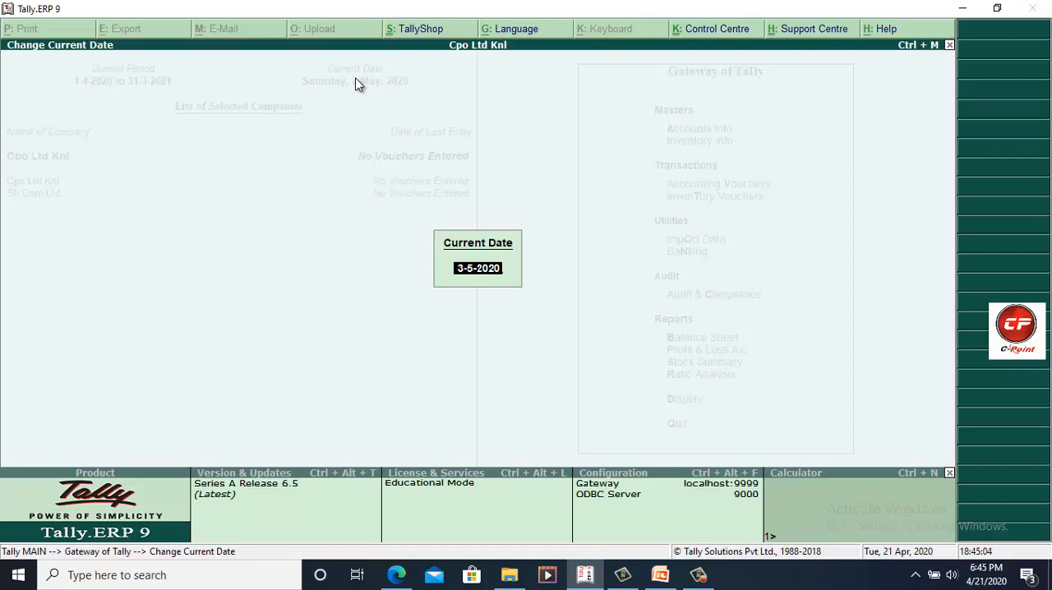
key(BackSpace)
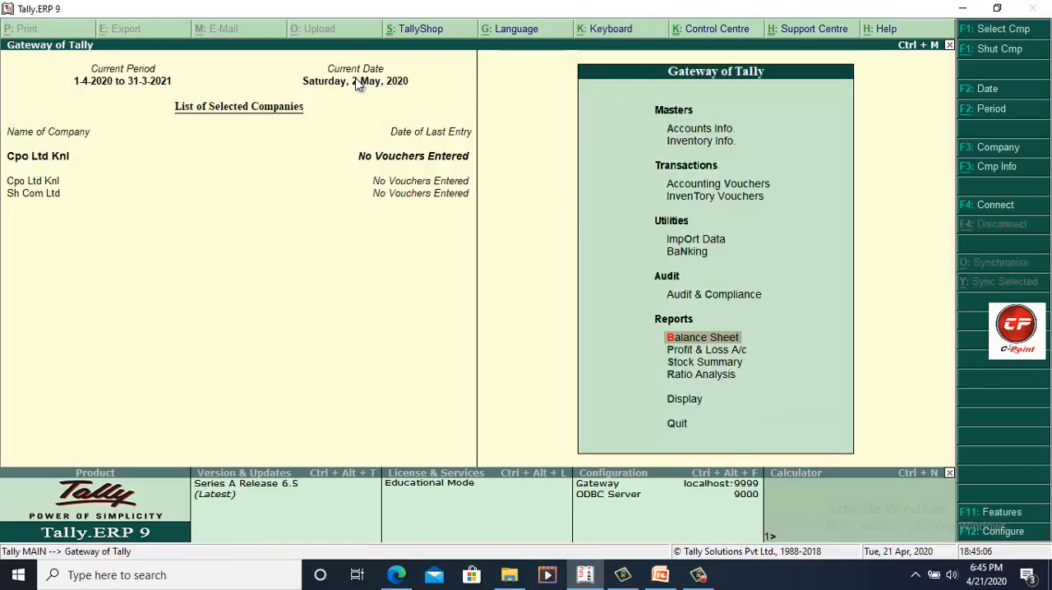
Step: Change the current date to 31-5-2020
key(F2)
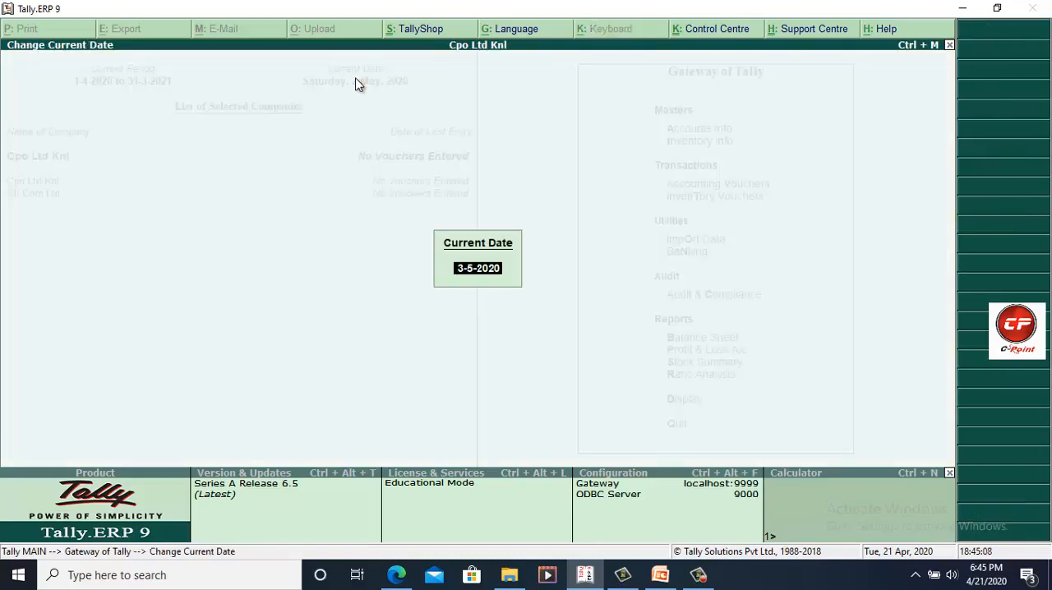
text(31..)
key(BackSpace)
text(5)
key(Return)
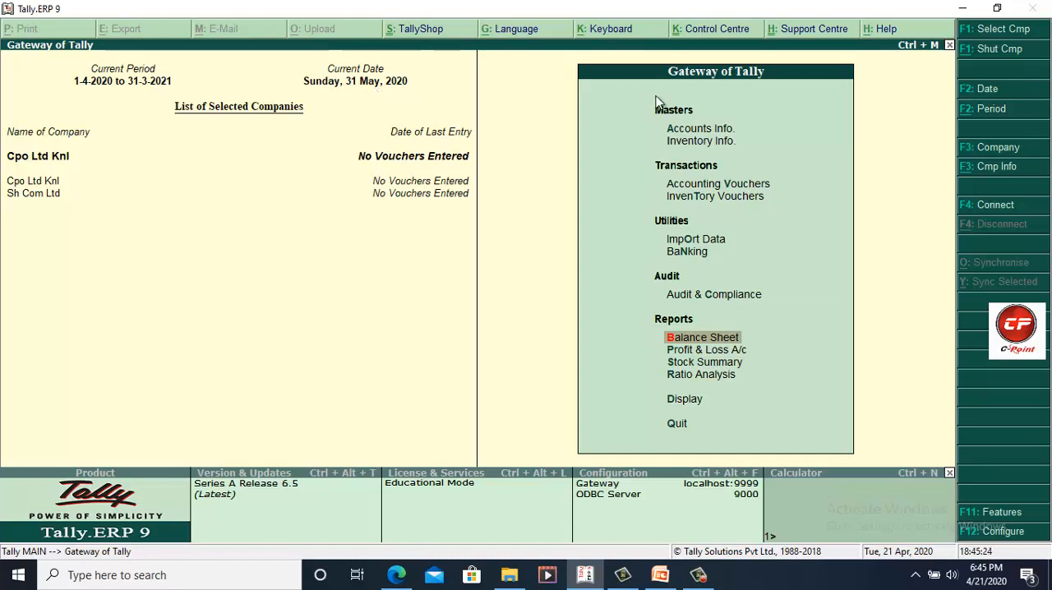
Step: Set the current date back to 1-5-2020
click(989, 93)
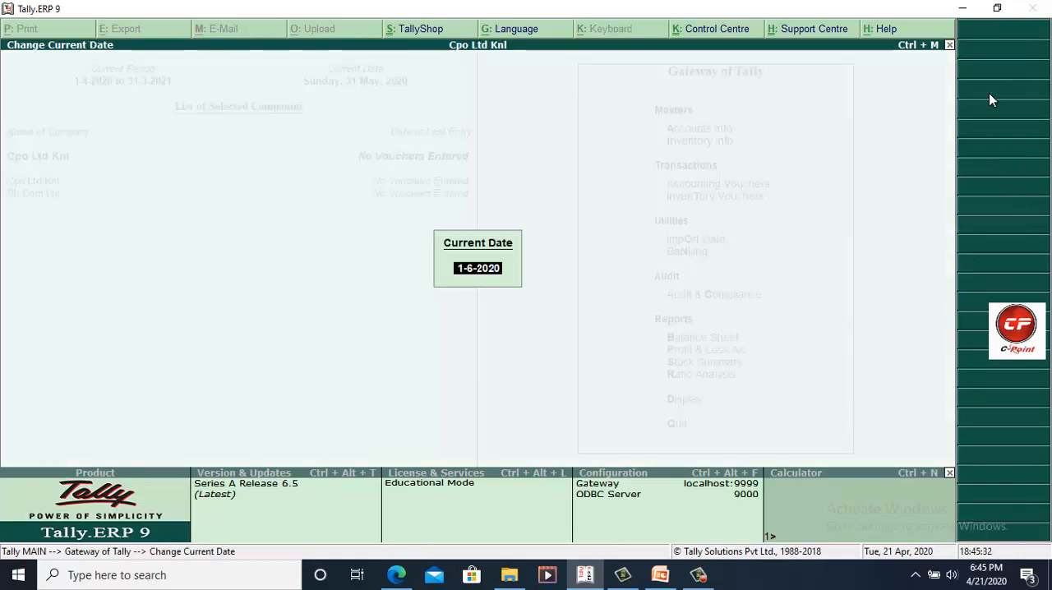
text(1.5)
key(Return)
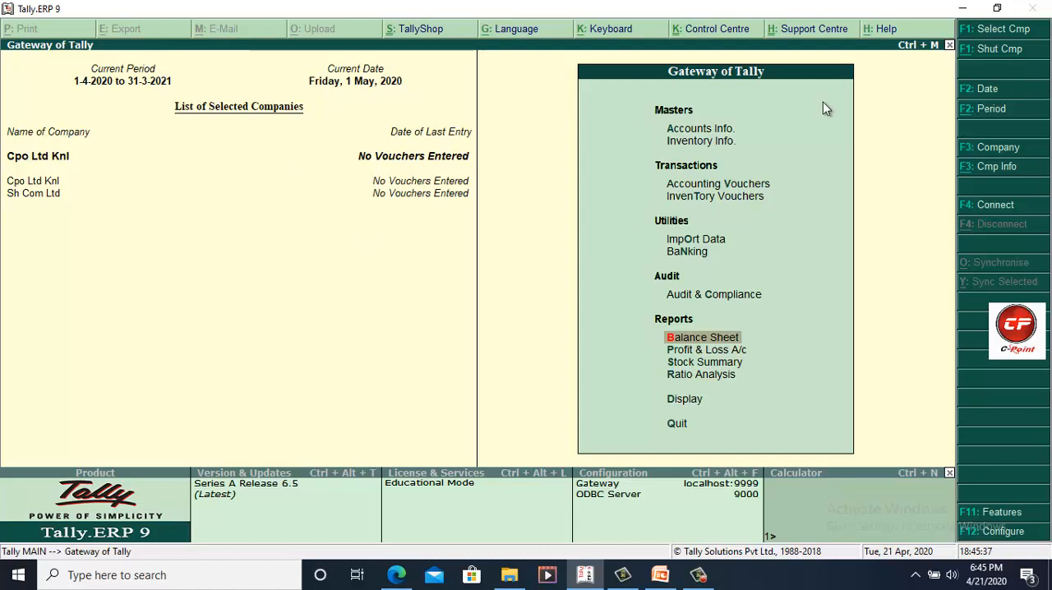
Step: Go to company selection in Company Info and choose Cpo Ltd Knl from the list of companies
click(995, 167)
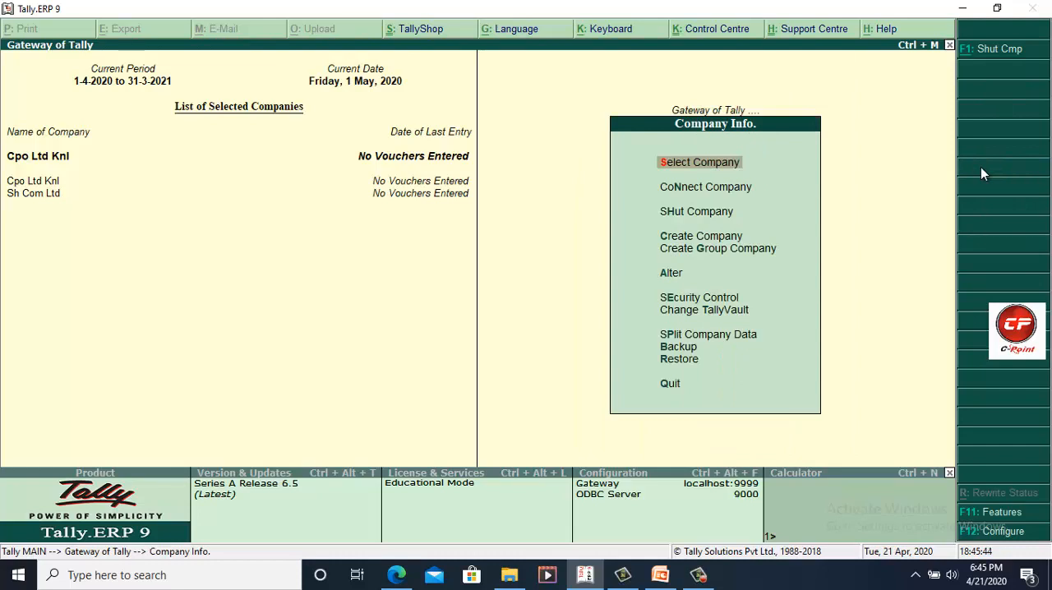
key(Escape)
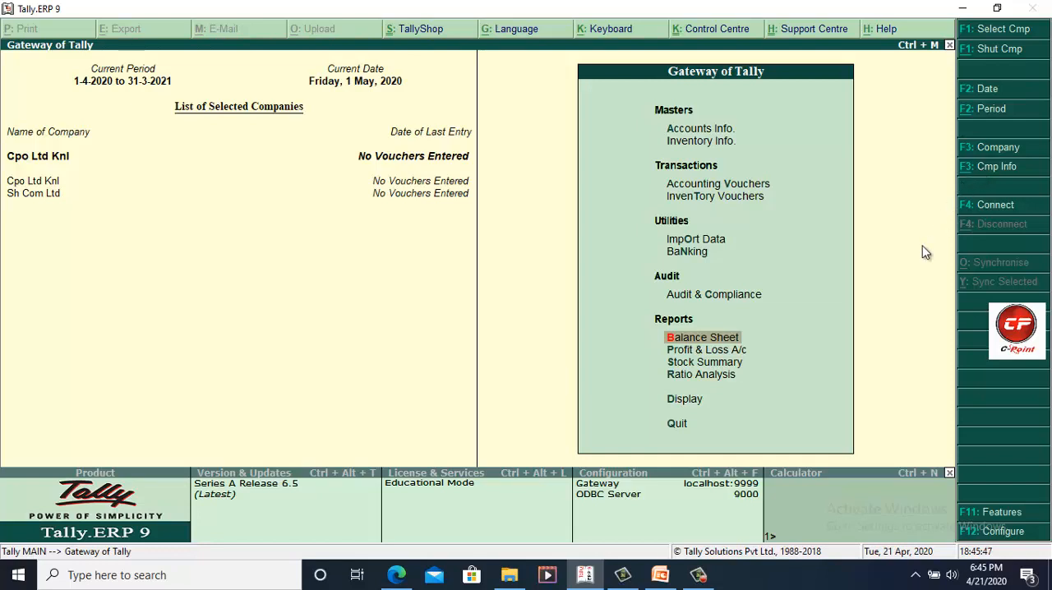
click(985, 168)
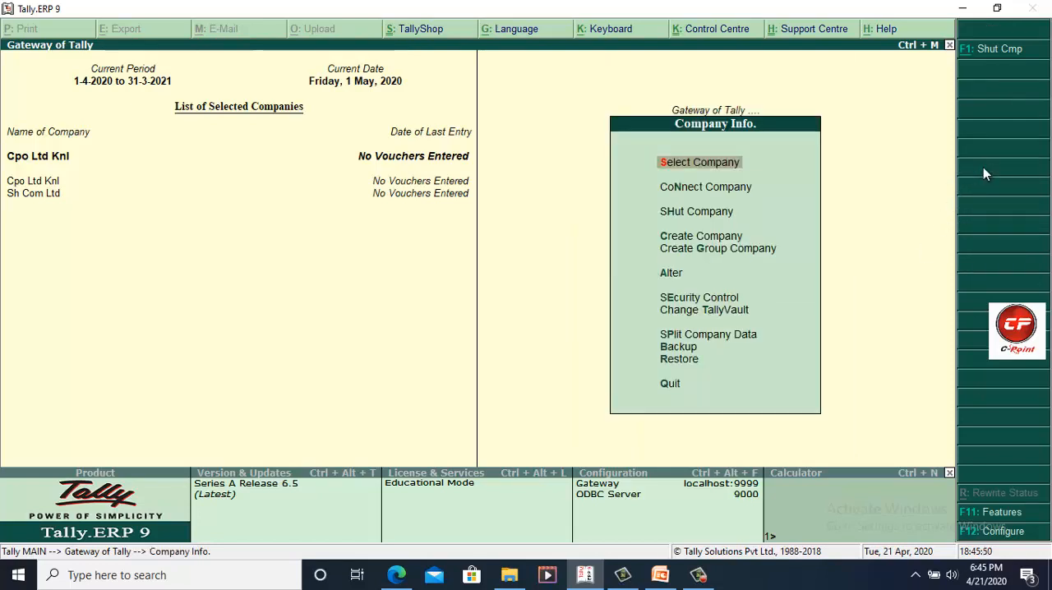
key(Down)
key(Up)
key(Return)
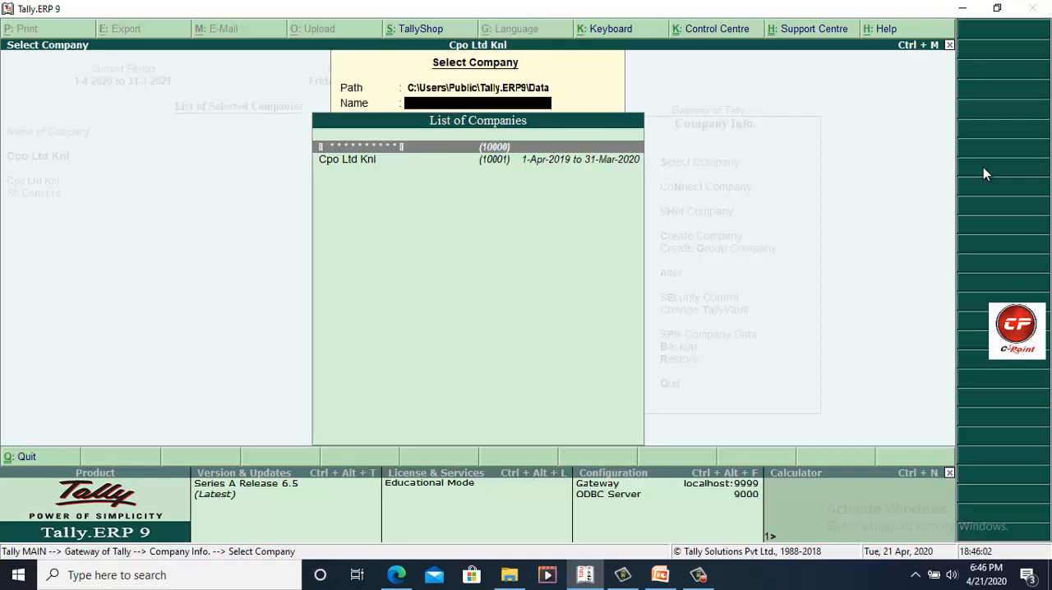
key(Down)
key(Return)
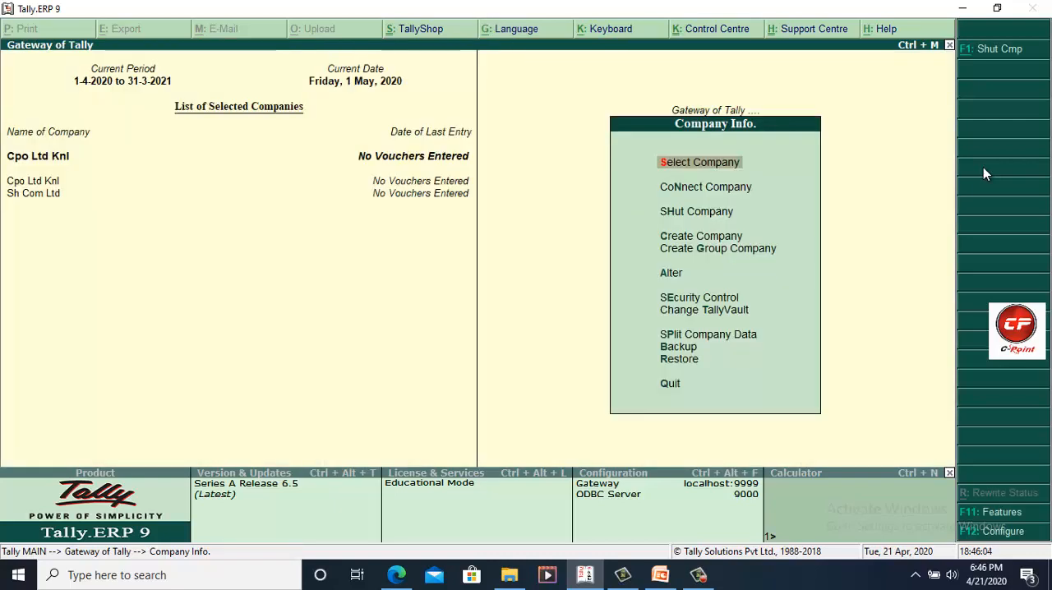
Step: Shut Cpo Ltd Knl through Company Info, leaving Sh Com Ltd loaded, and return to the Gateway of Tally
key(Down)
key(Down)
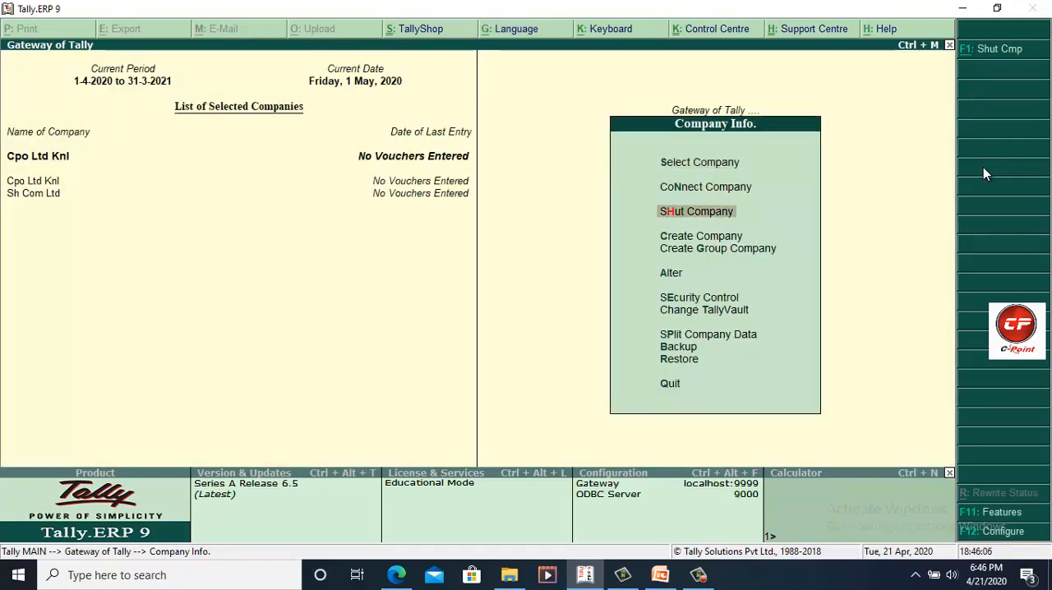
key(Return)
key(Down)
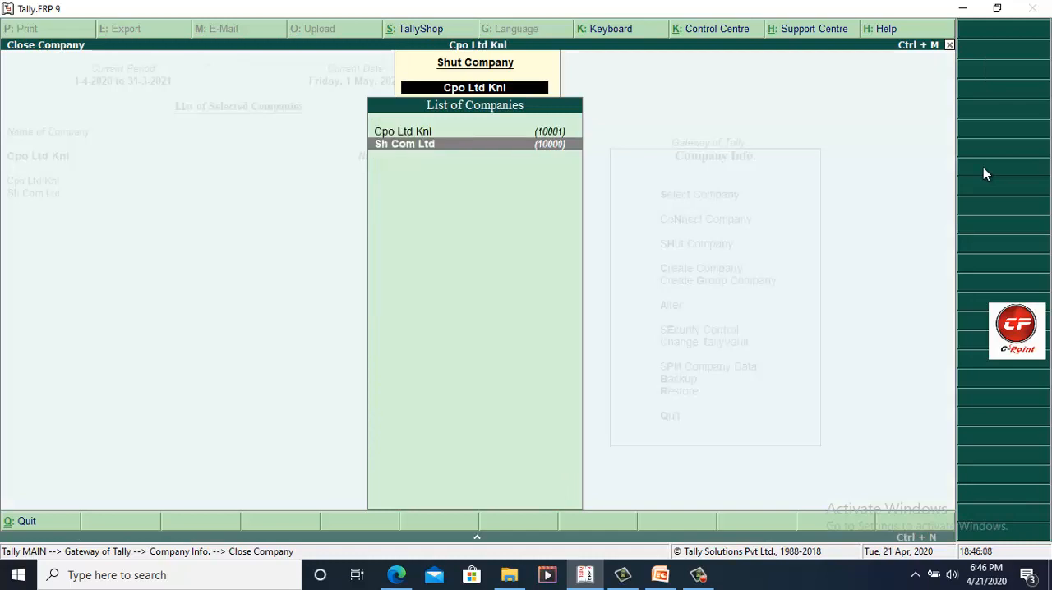
key(Up)
key(Return)
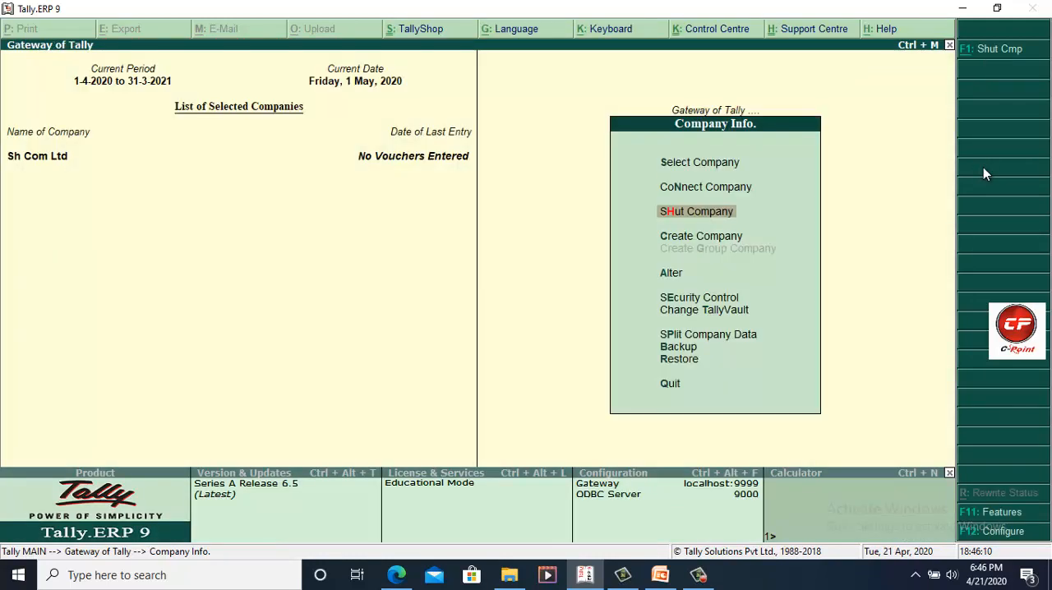
key(Escape)
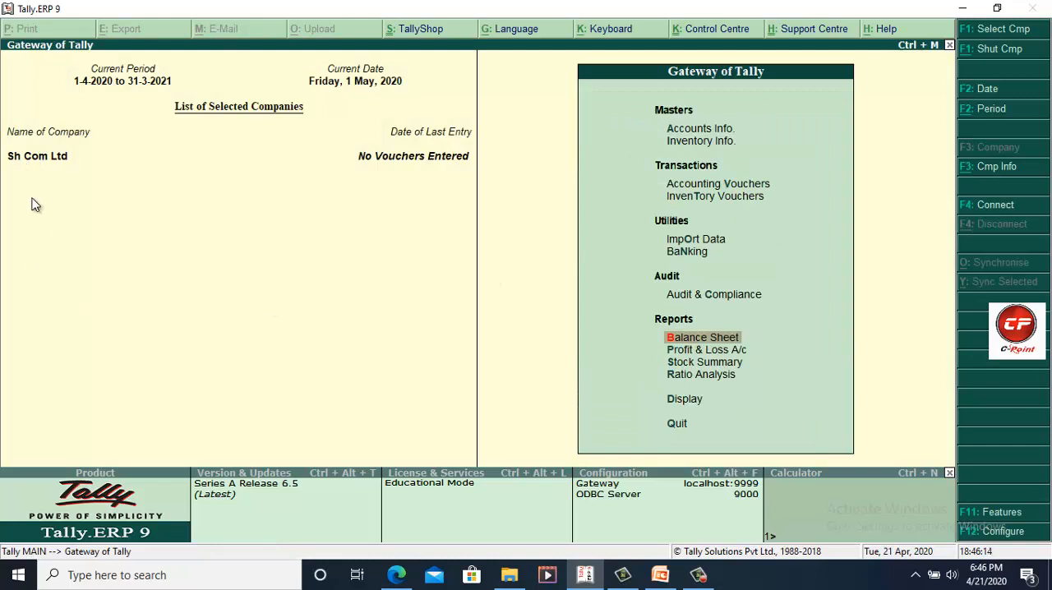
Step: Start creating a company through Company Info with Cpo 2020 as its name and mailing name, leaving the address blank
click(1026, 173)
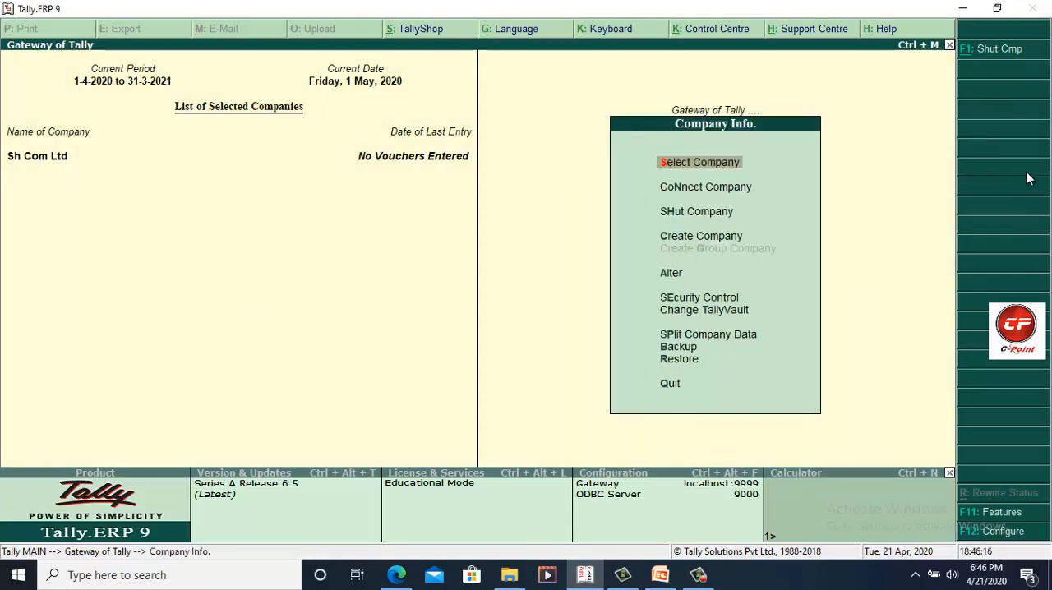
key(Down)
key(Down)
key(Down)
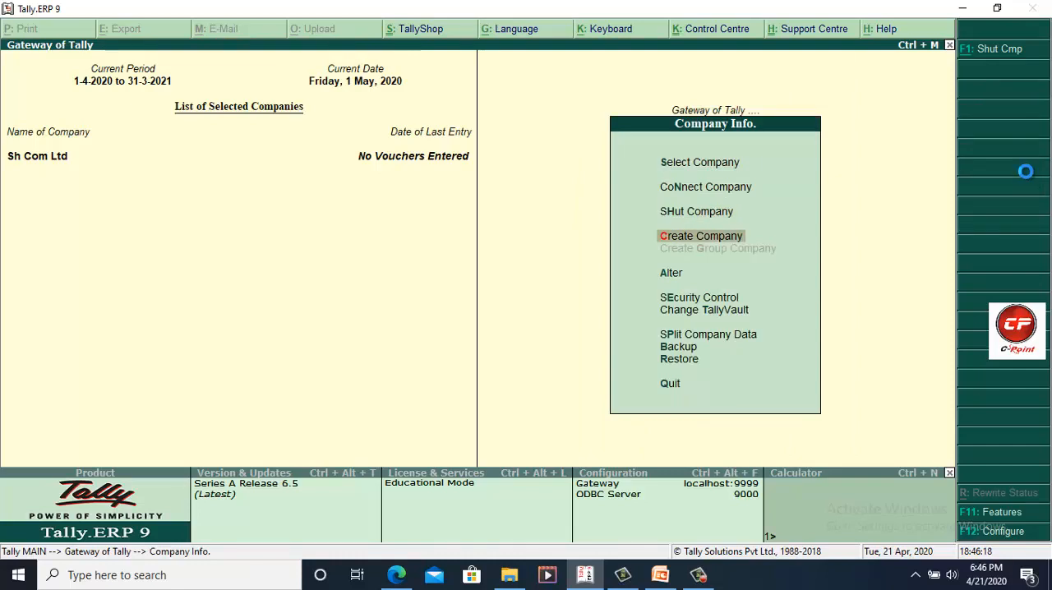
key(Return)
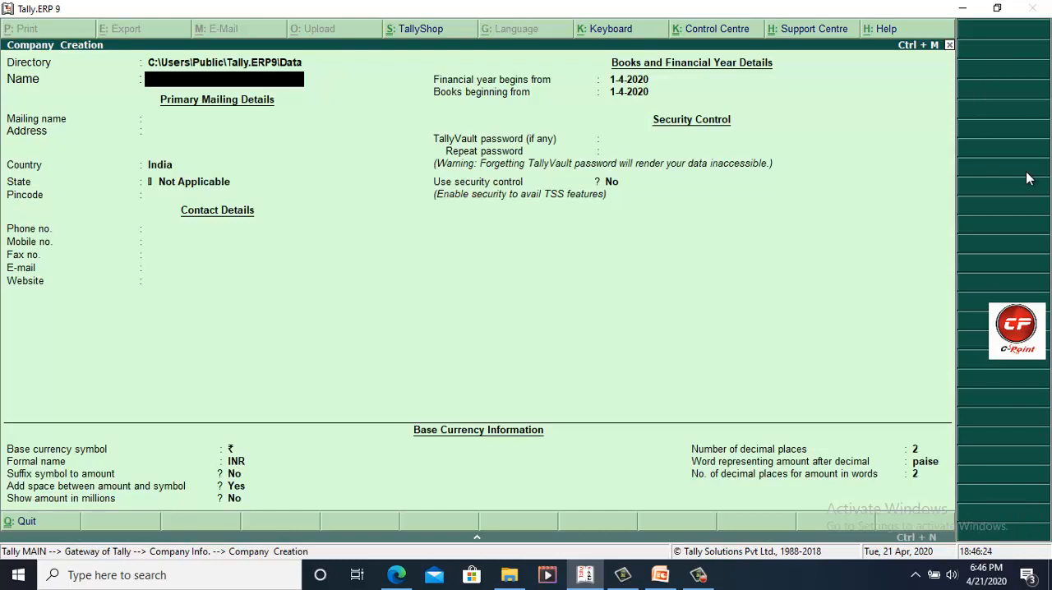
text(Cpo 2020)
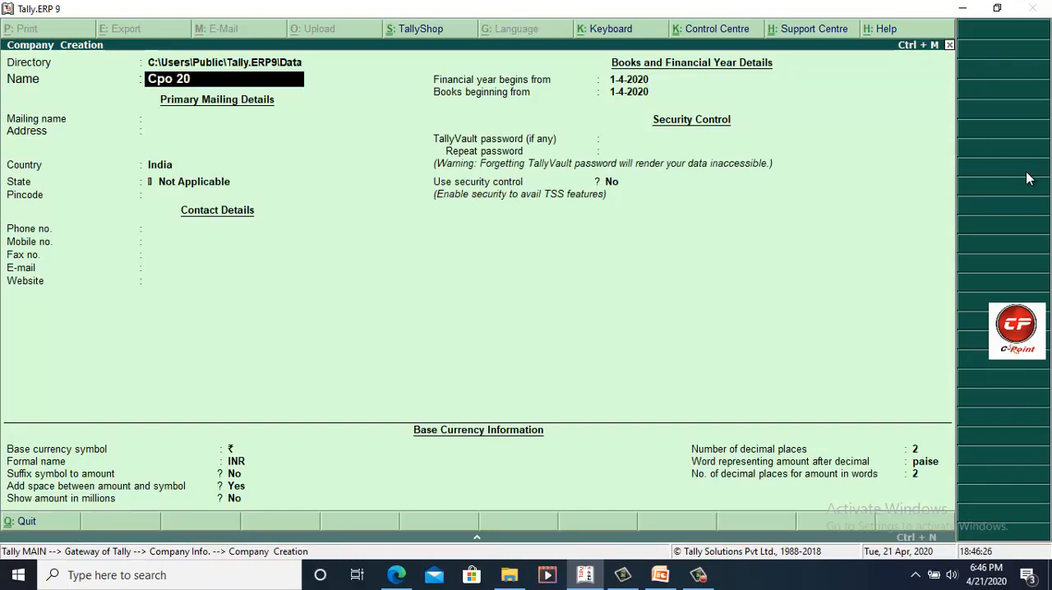
key(Return)
Step: Keep India as the country, set the state to Haryana, save the new company and return to the Gateway of Tally
key(Return)
key(Return)
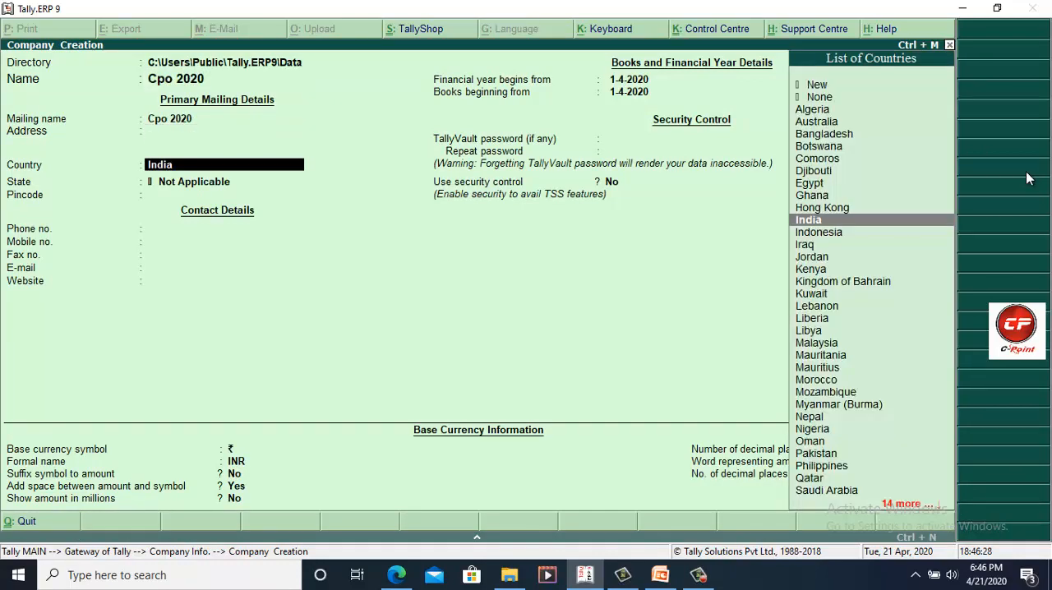
key(Return)
text(Ha)
key(Return)
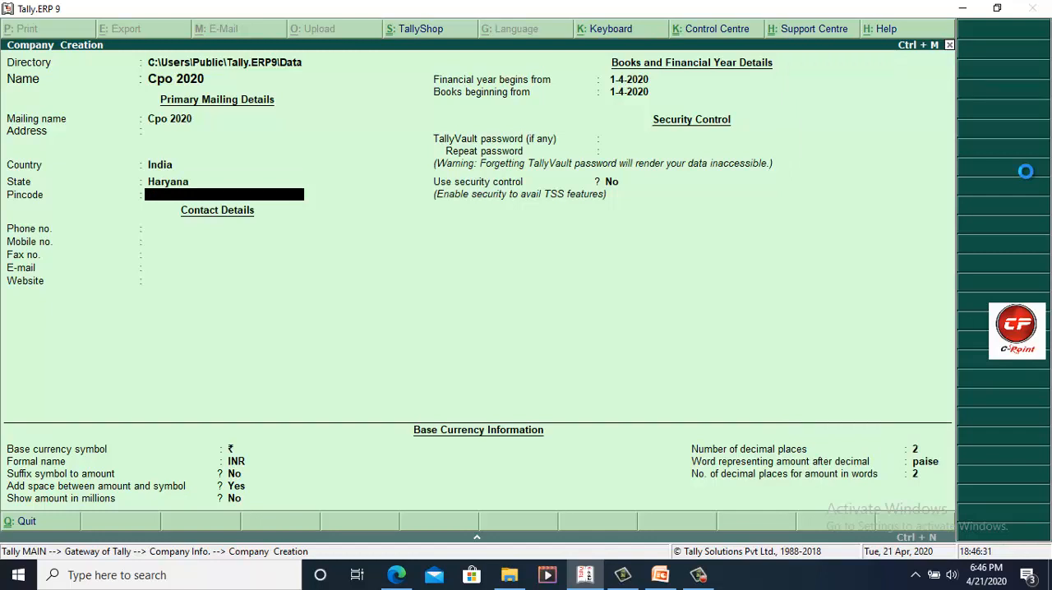
key(Escape)
key(y)
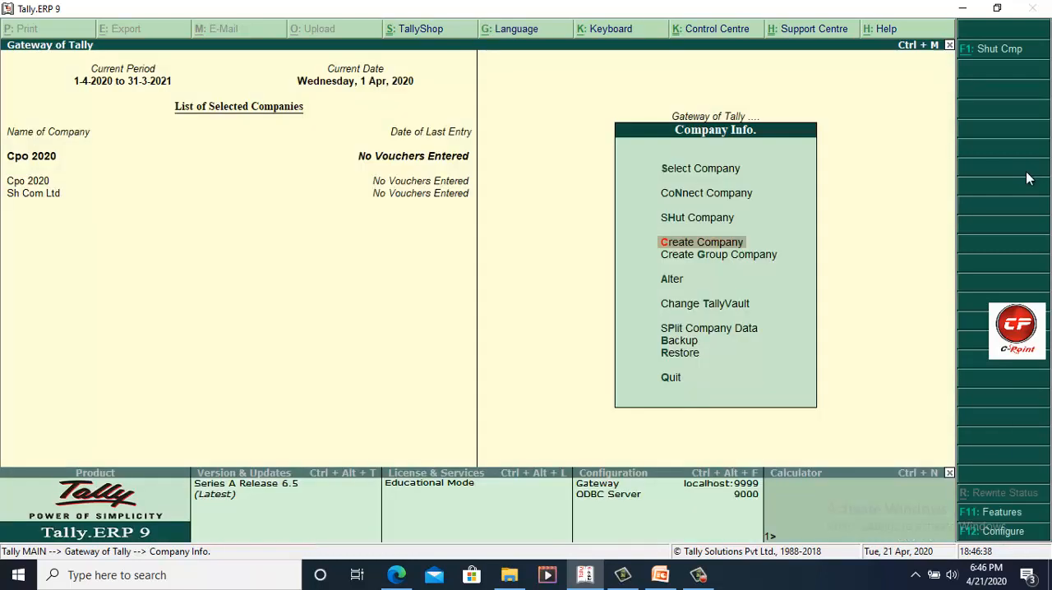
key(Escape)
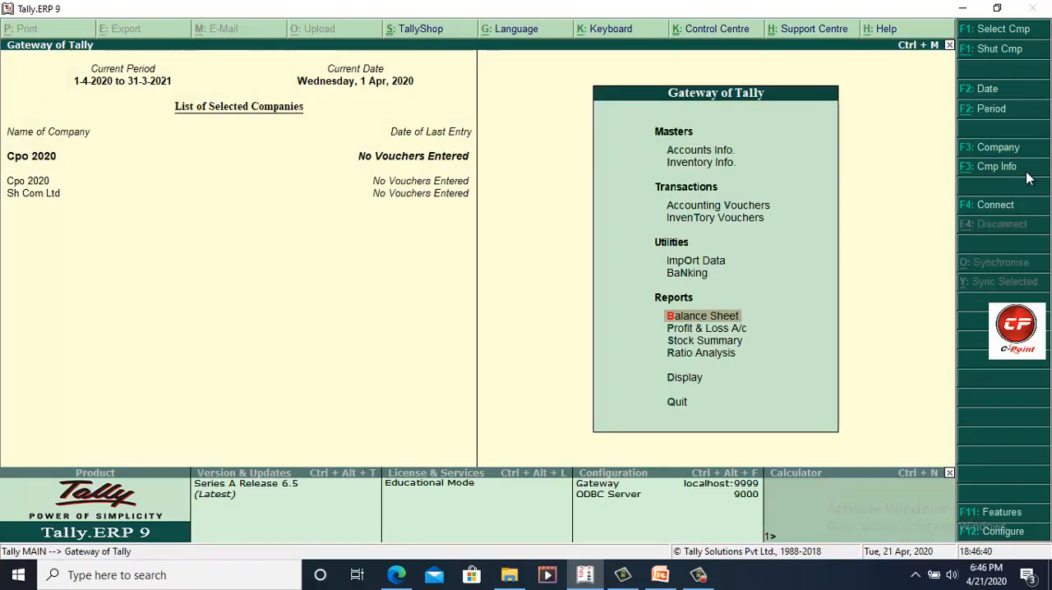
Step: Shut both loaded companies, Cpo 2020 and Sh Com Ltd
key(alt+F1)
key(Return)
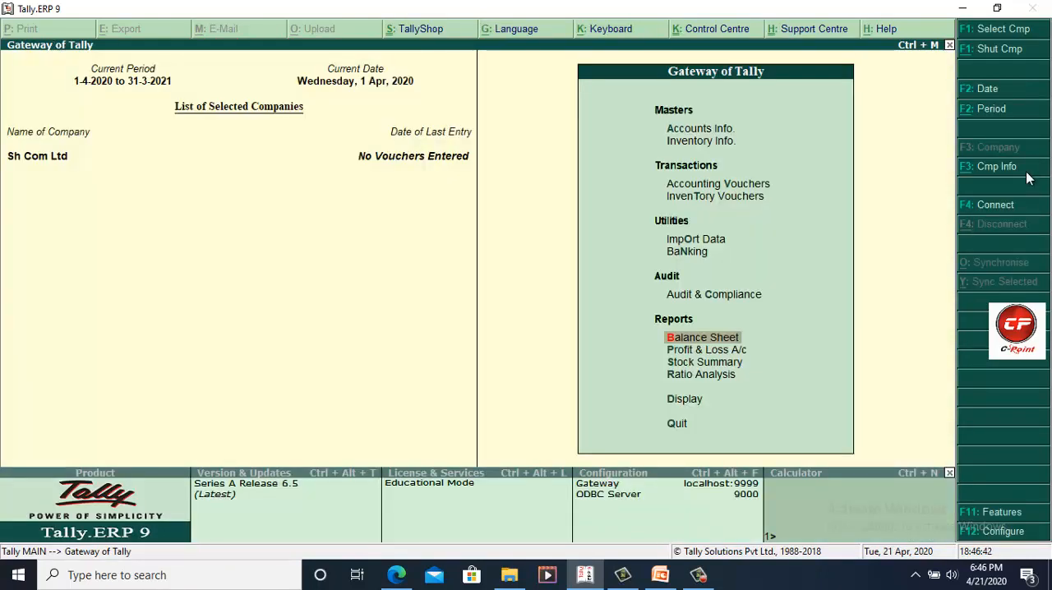
key(alt+F1)
key(Return)
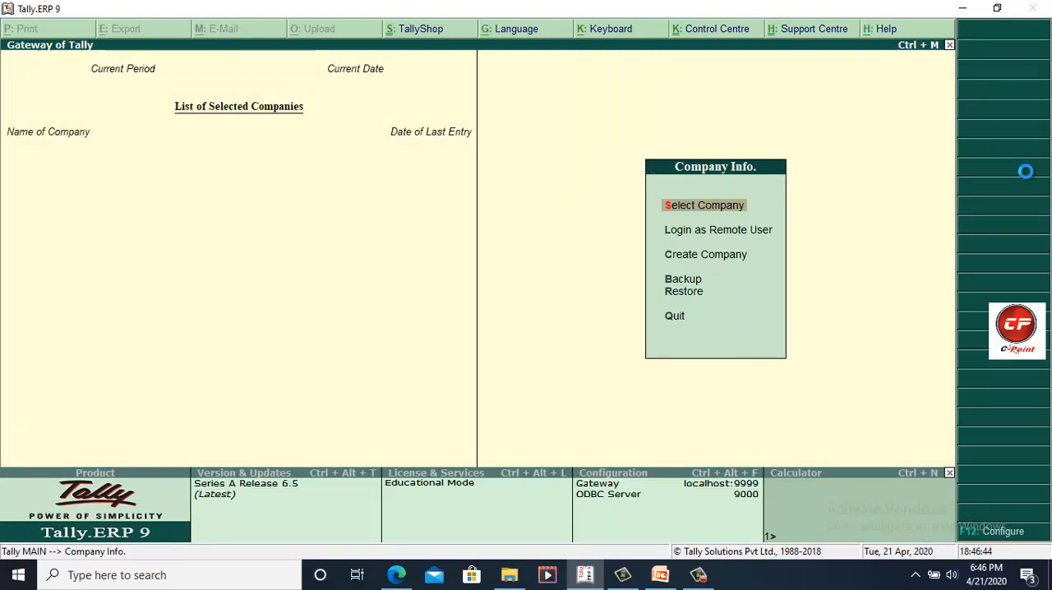
Step: Examine the numbers and financial years of Cpo 2020 and Cpo Ltd Knl in the list of companies, then close the list
key(Return)
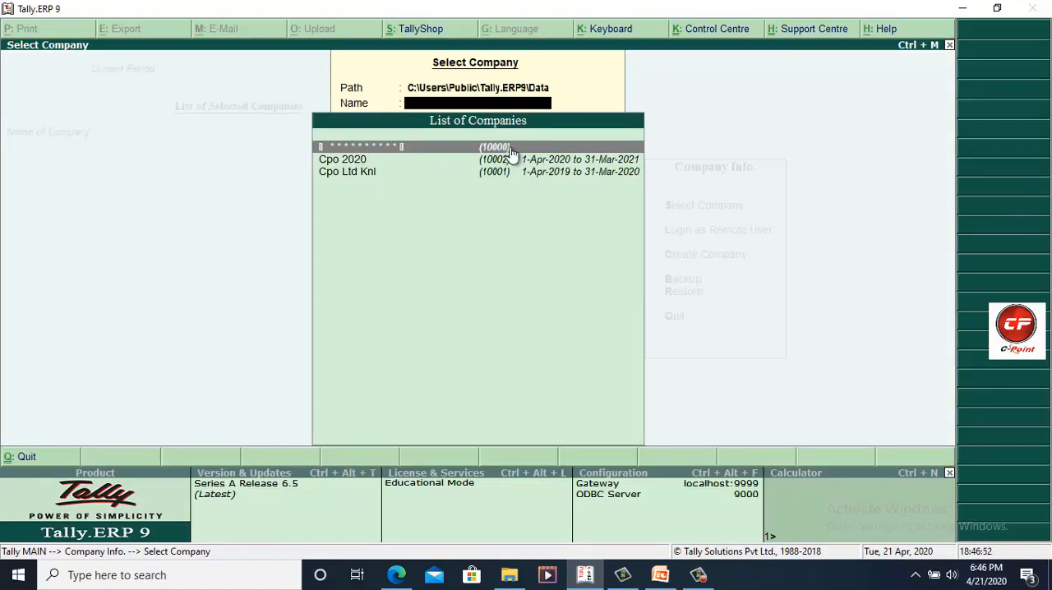
click(364, 162)
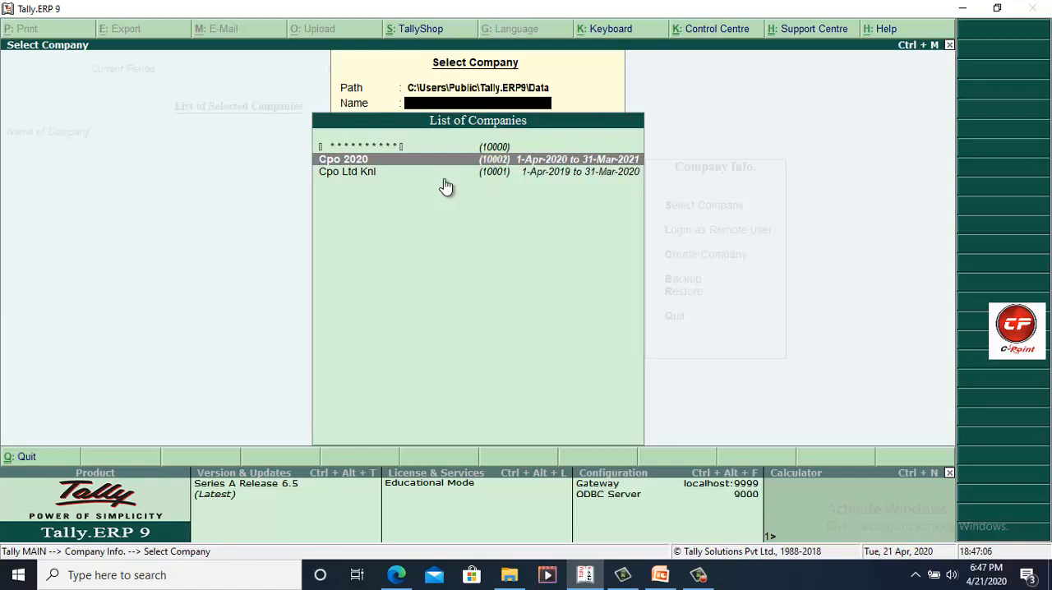
click(361, 174)
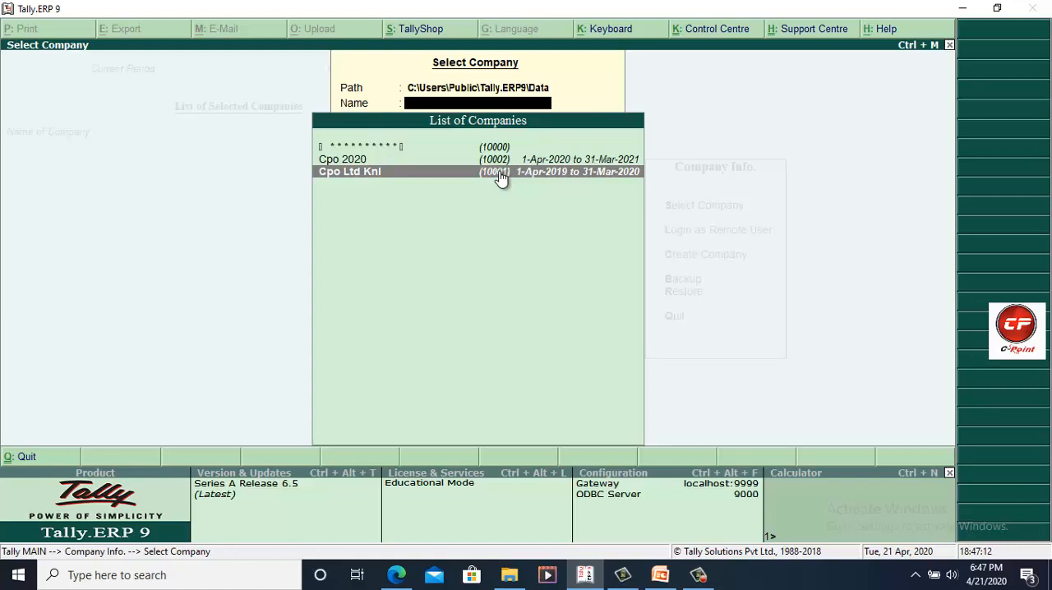
key(Escape)
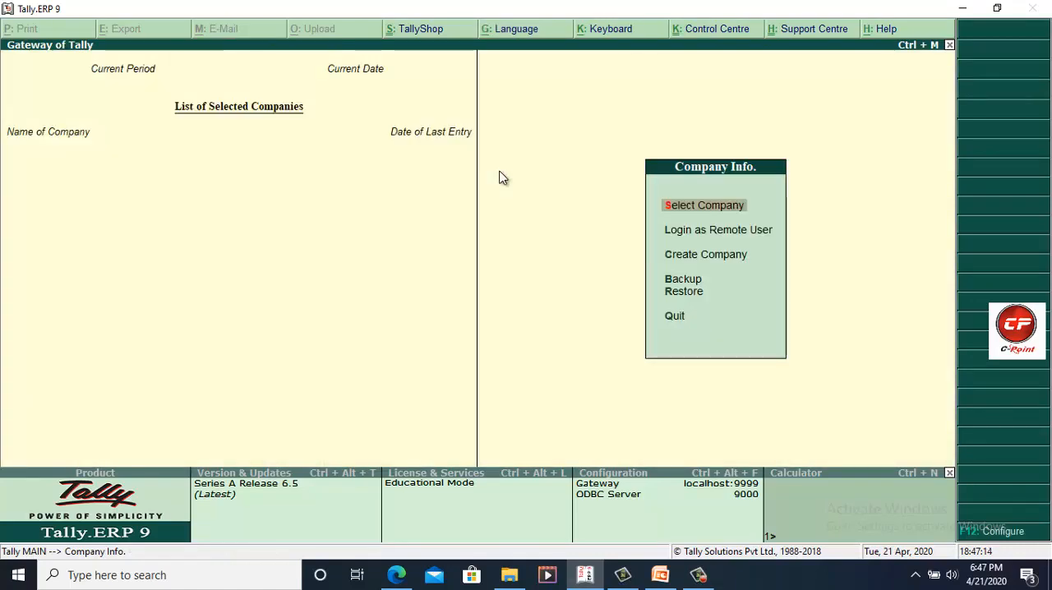
Step: Load Cpo 2020 from the list of companies
key(Down)
key(Up)
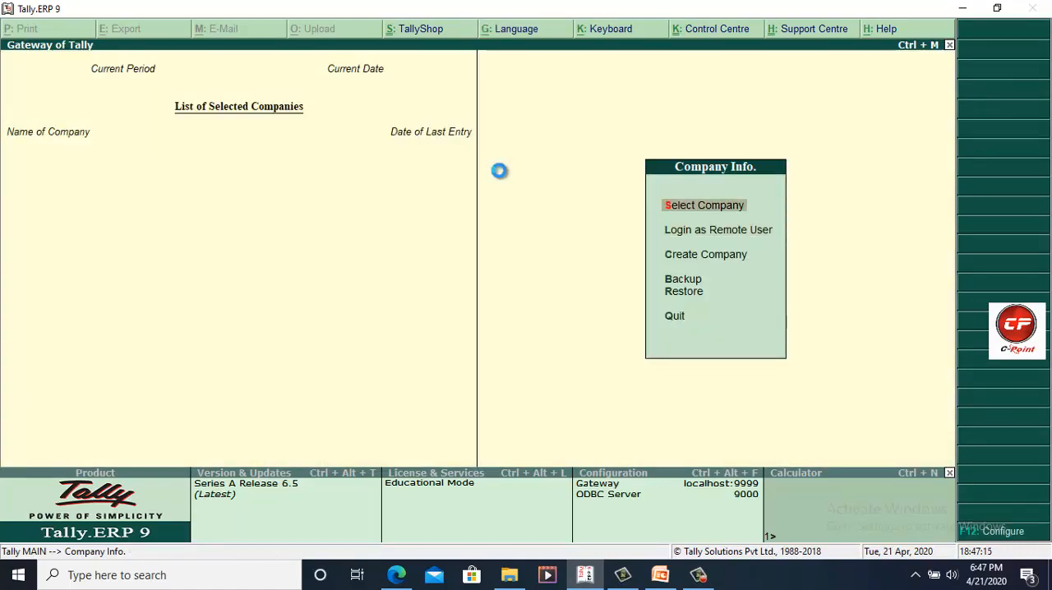
key(Return)
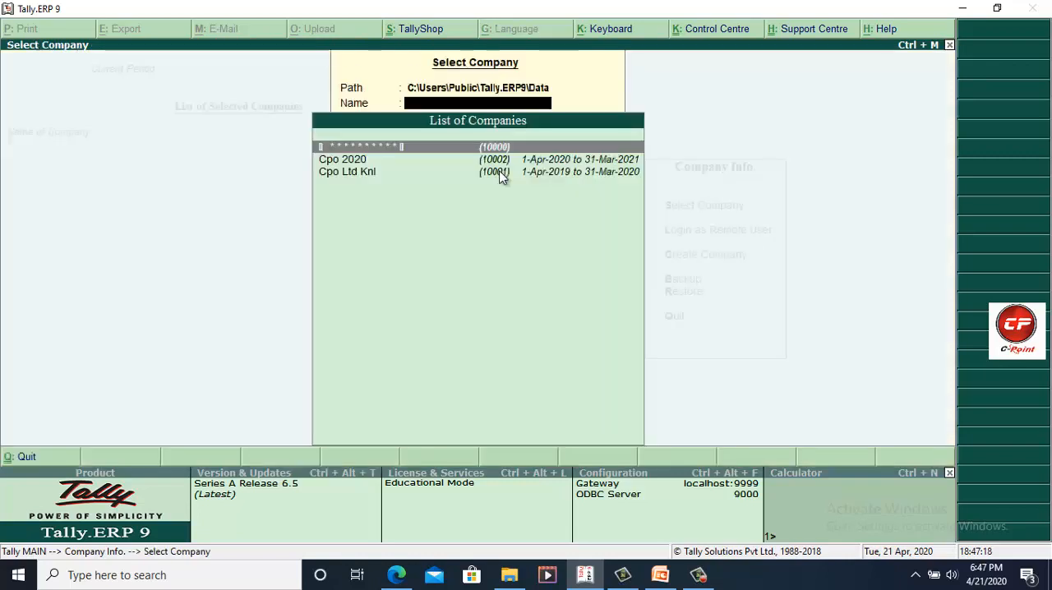
key(Down)
key(Return)
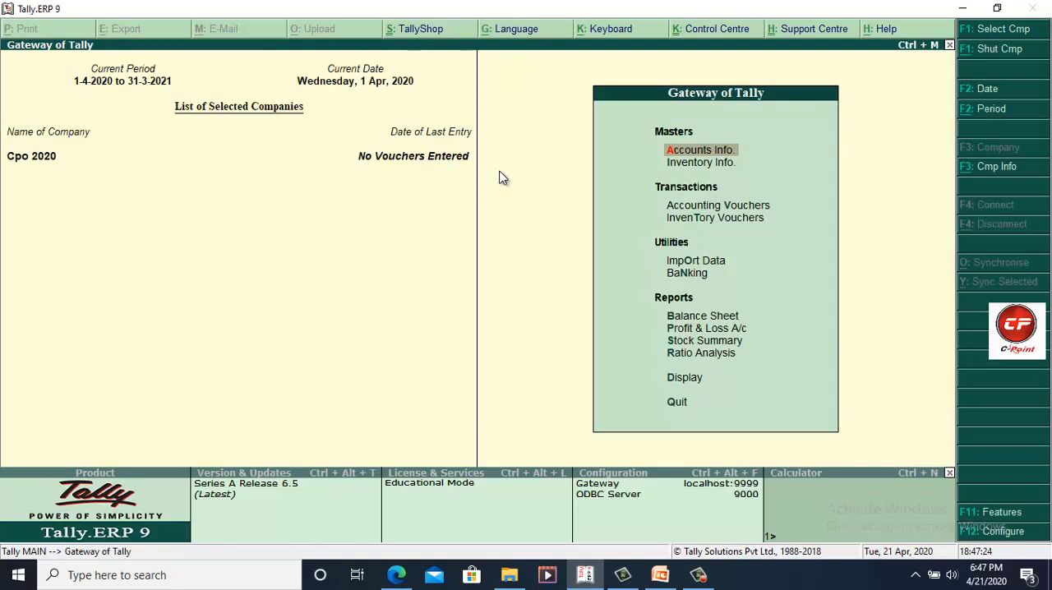
Step: Open Cpo 2020 for alteration through Company Info
key(alt+F3)
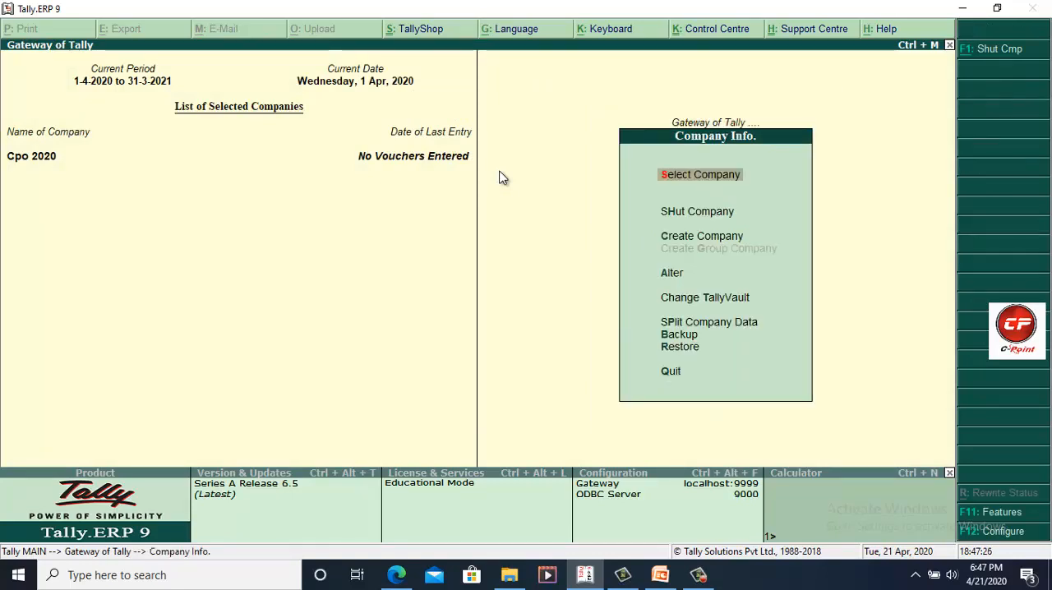
key(Down)
key(Down)
key(Down)
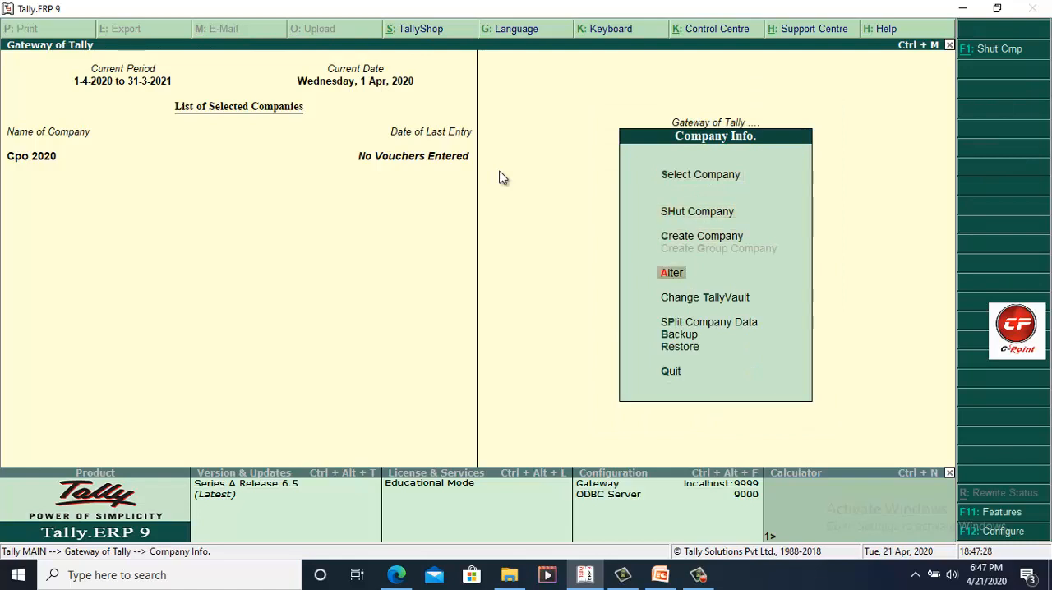
key(Return)
key(Return)
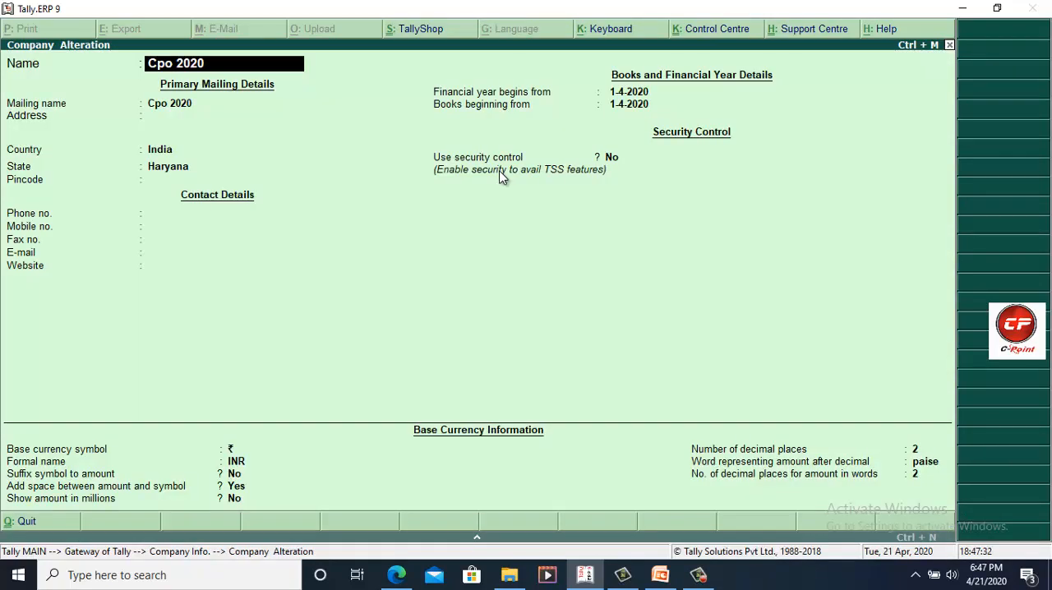
Step: Rename the company to Cpoint Computer 2020
text(Cpoint Compu)
key(BackSpace)
key(BackSpace)
text(o)
key(BackSpace)
text(puter 2020)
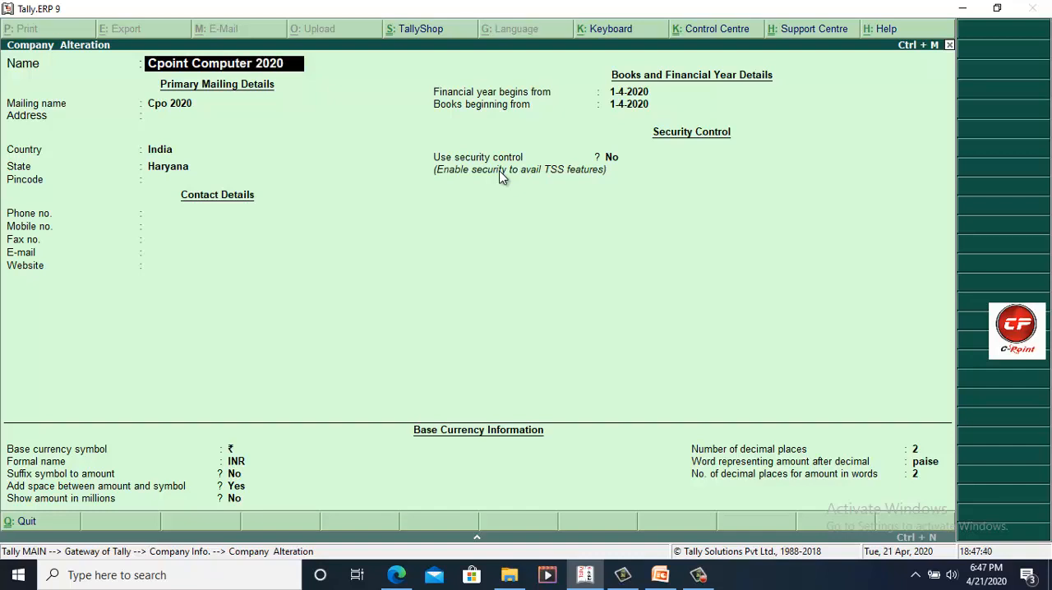
key(Return)
key(Return)
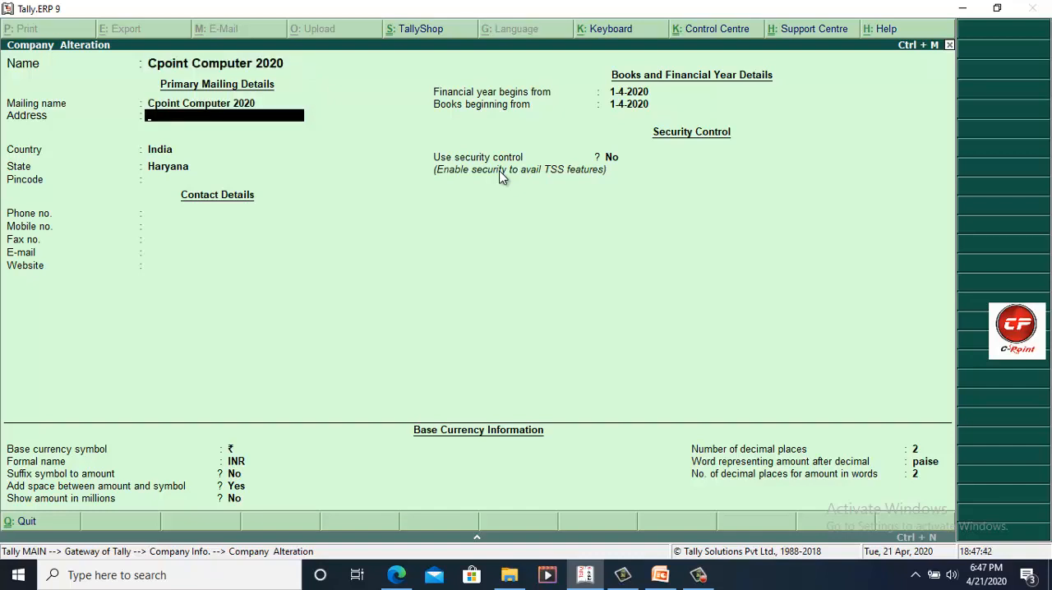
Step: Replace the mailing name with the contact's full name, enter the company's address, save the alteration and return to the Gateway of Tally
key(BackSpace)
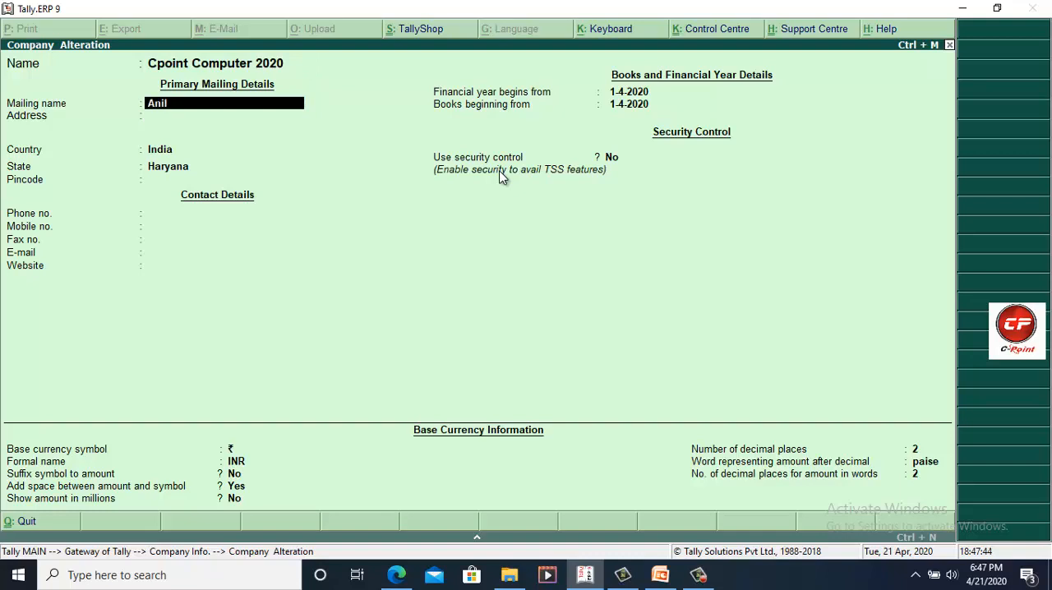
key(Return)
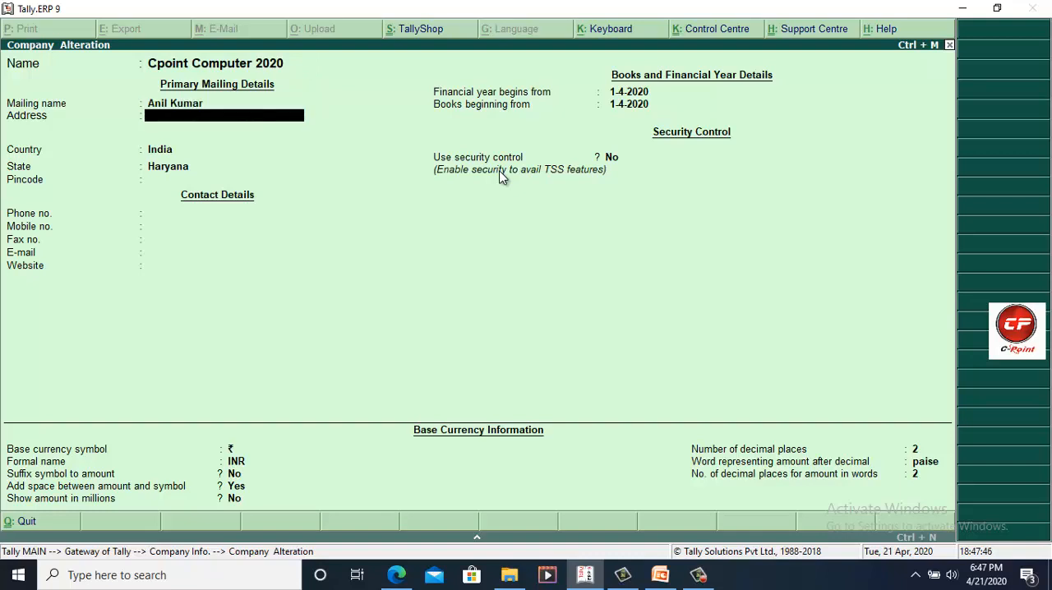
text(Raiwlay Road Karnal)
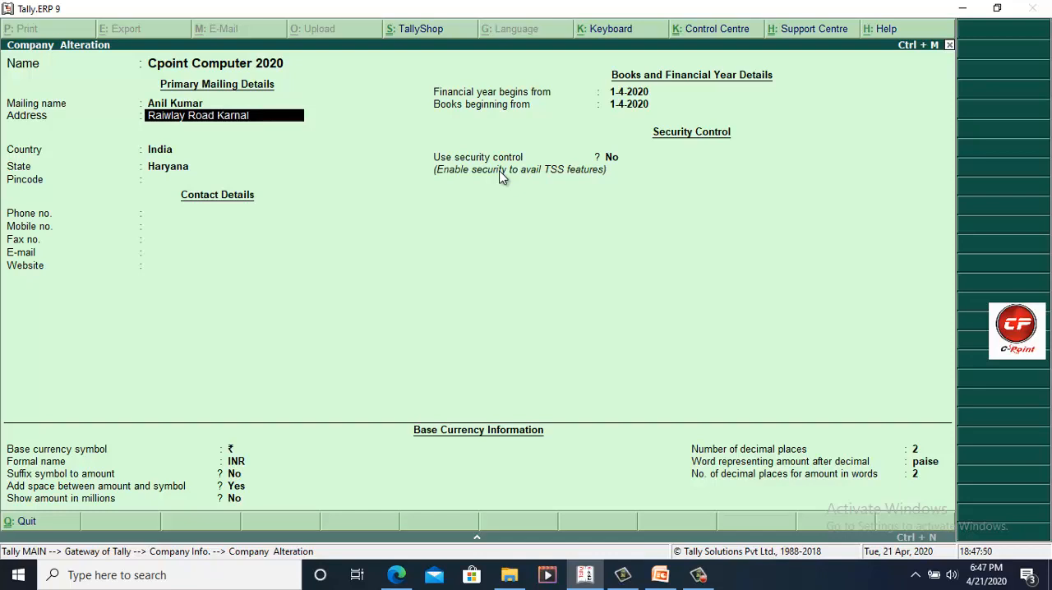
key(Return)
click(499, 171)
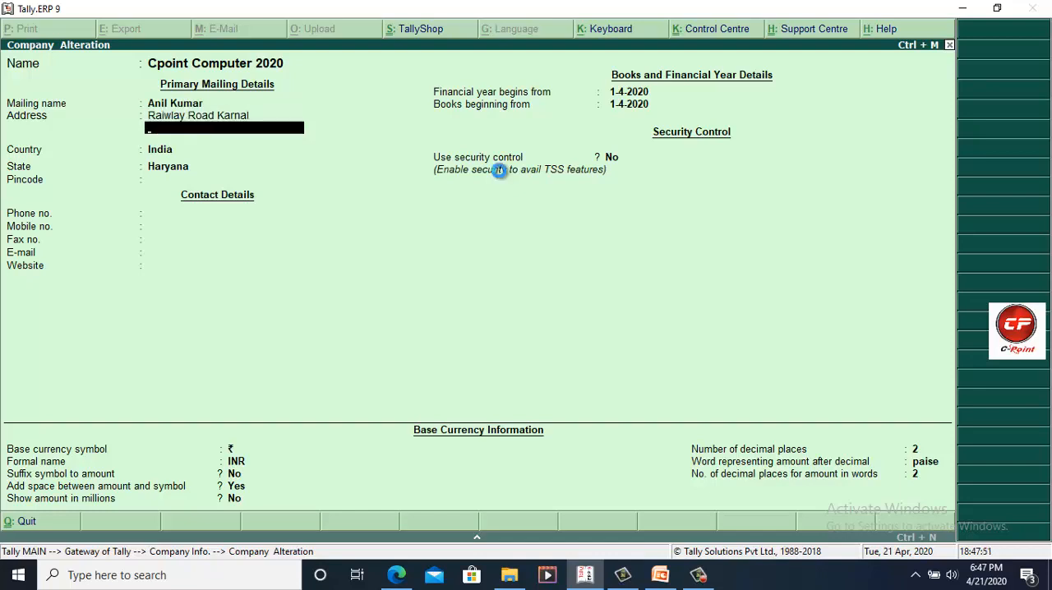
key(ctrl+a)
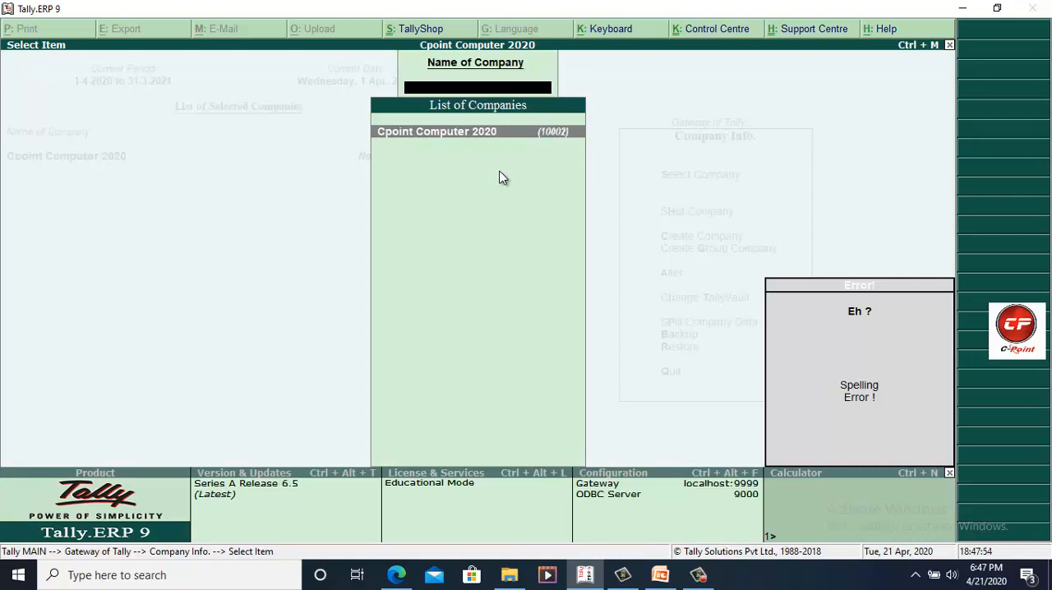
key(Escape)
key(Escape)
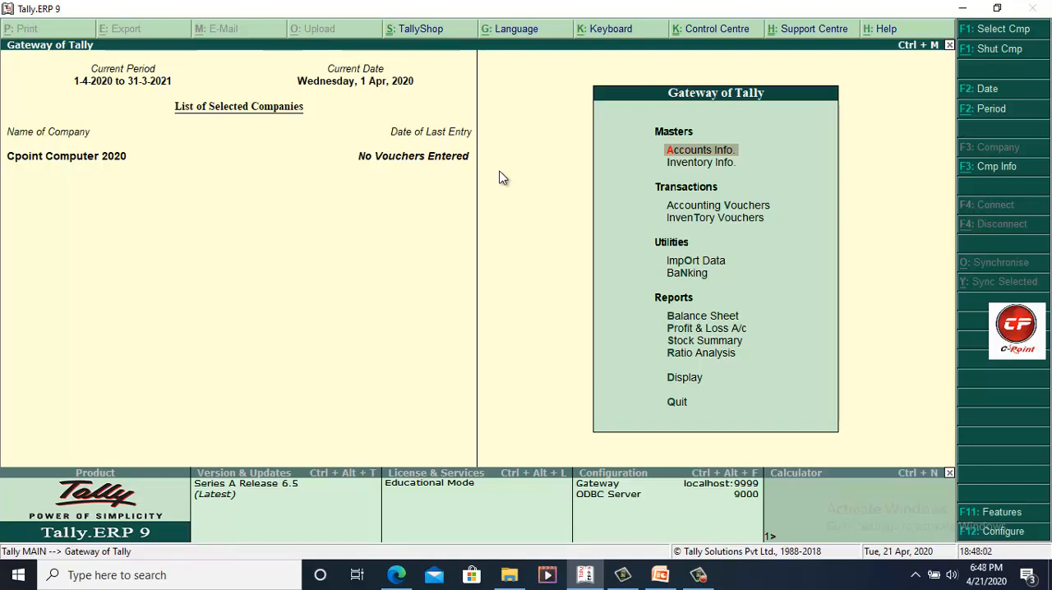
Step: Open Cpoint Computer 2020 for alteration through Company Info and delete the company, confirming the deletion
key(alt+F3)
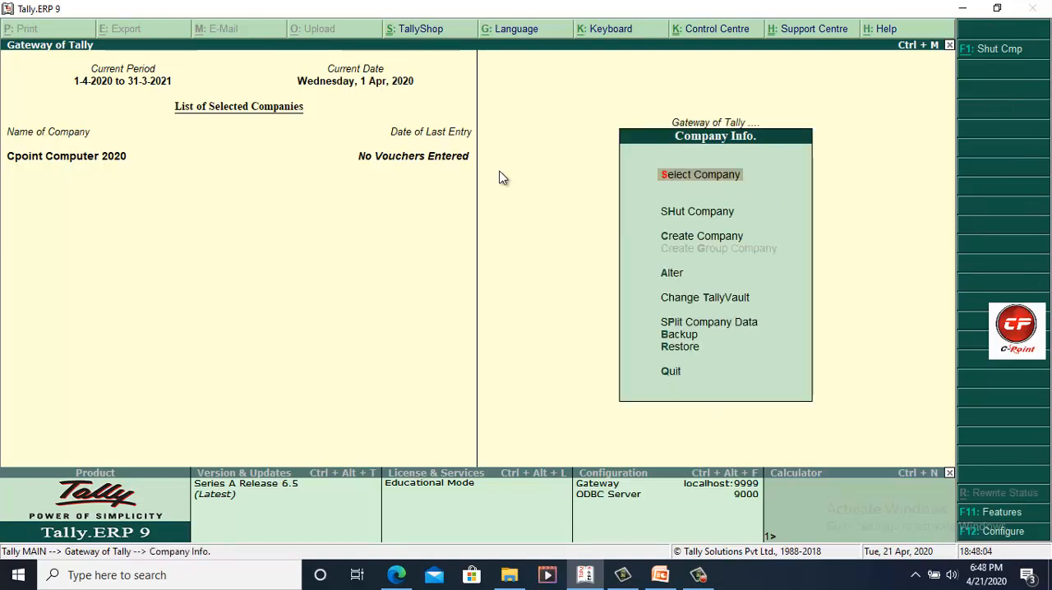
key(Down)
key(Down)
key(Down)
key(s)
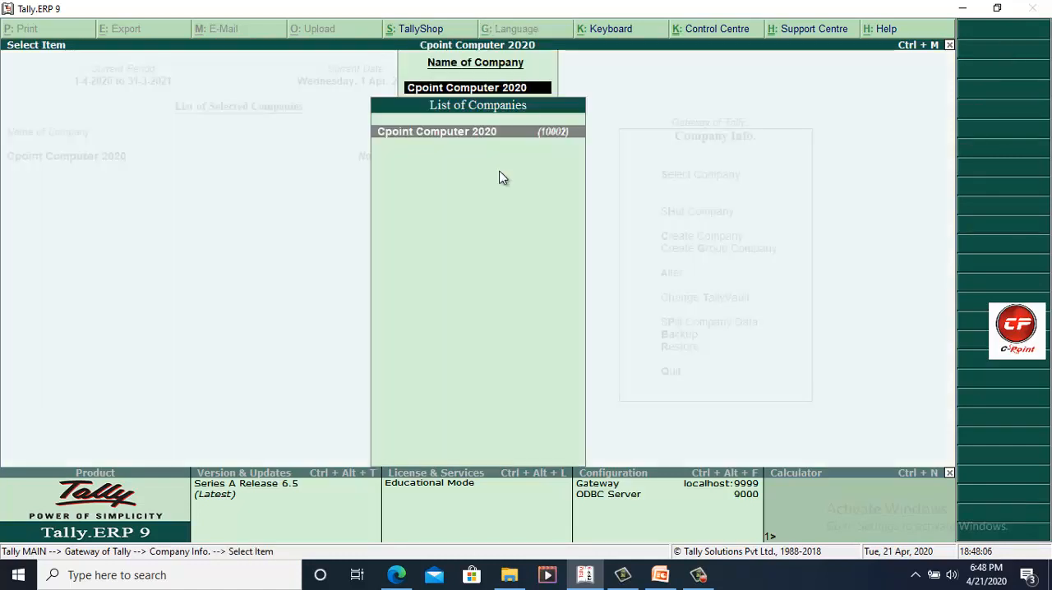
key(Return)
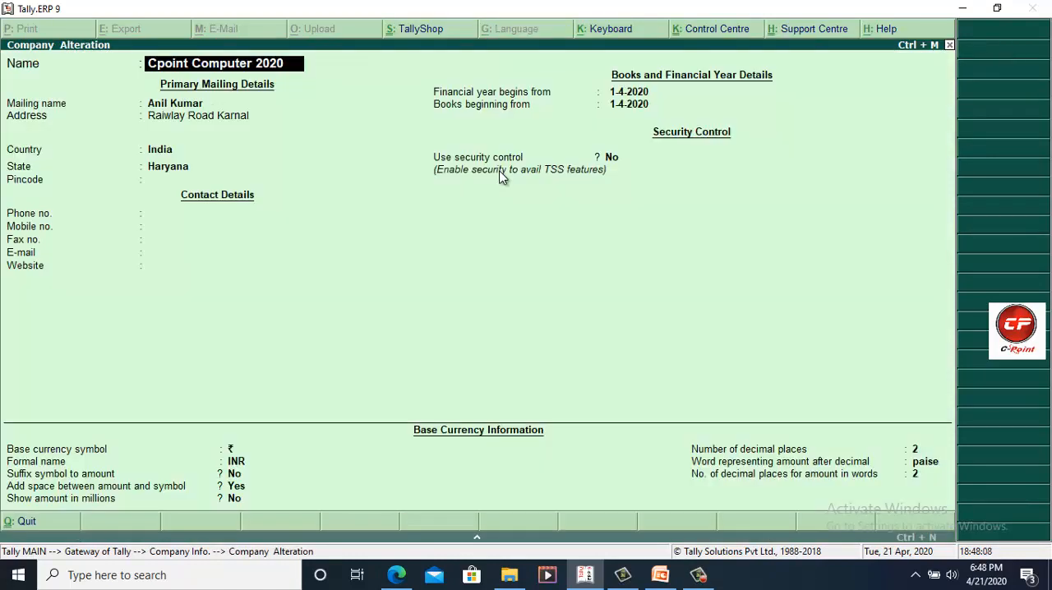
key(alt+d)
key(y)
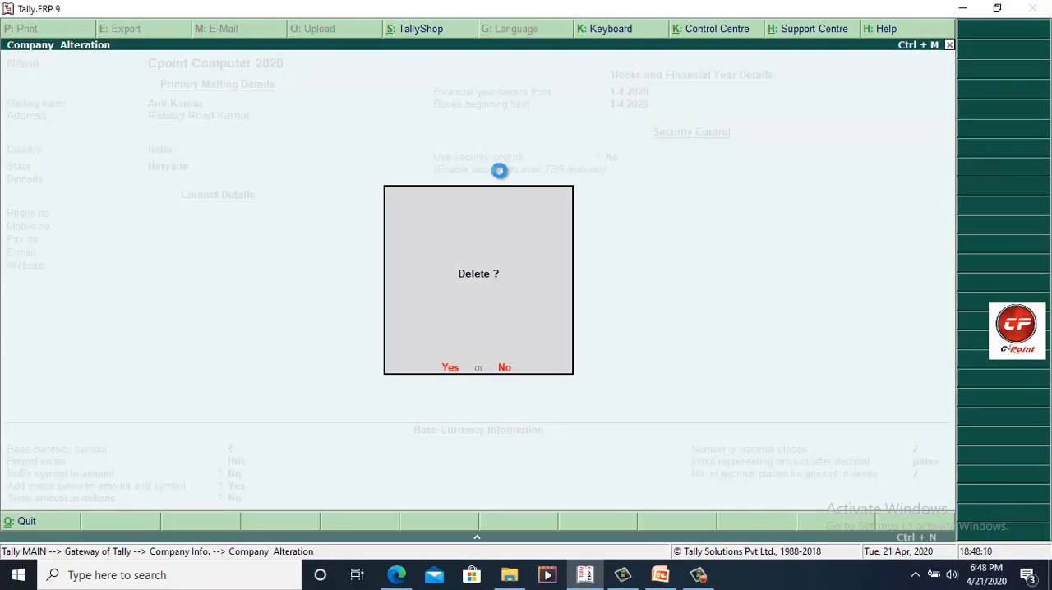
key(y)
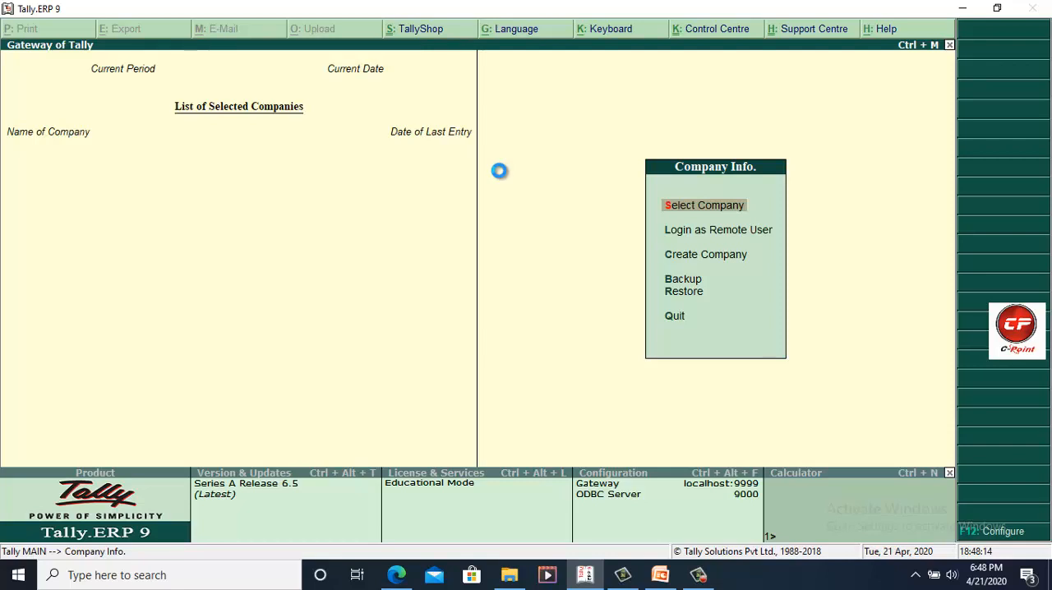
Step: Select the company Cpo Ltd Knl and log in to it with its user credentials
key(Return)
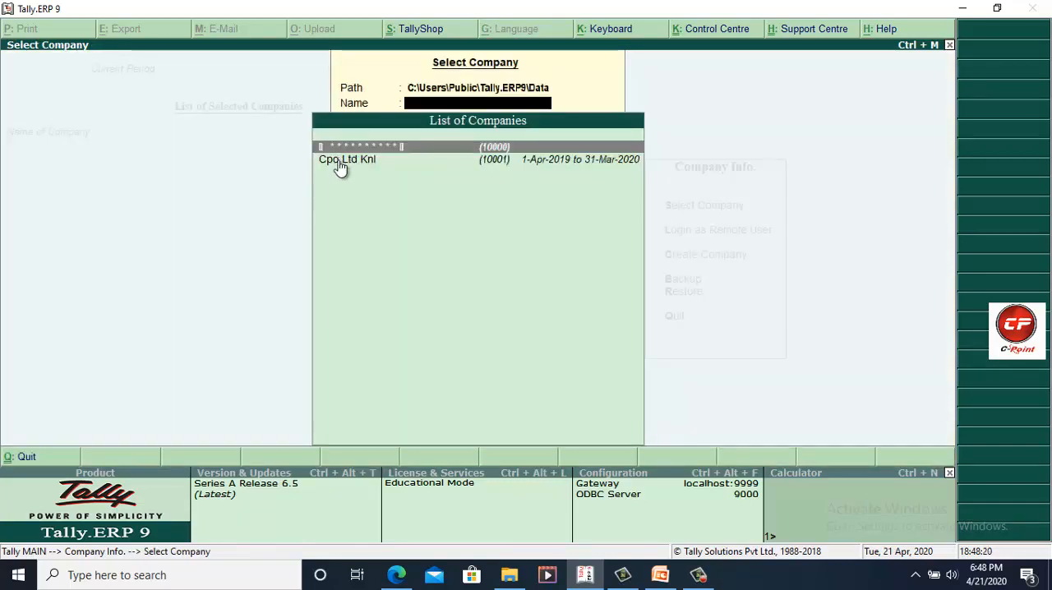
click(341, 165)
click(341, 165)
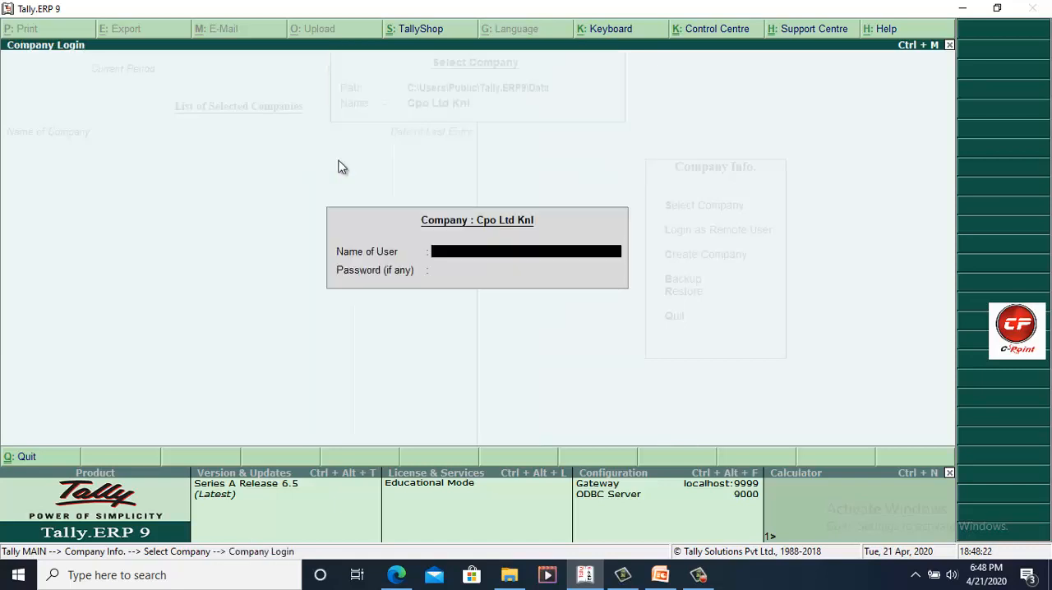
text(a)
key(Return)
key(Return)
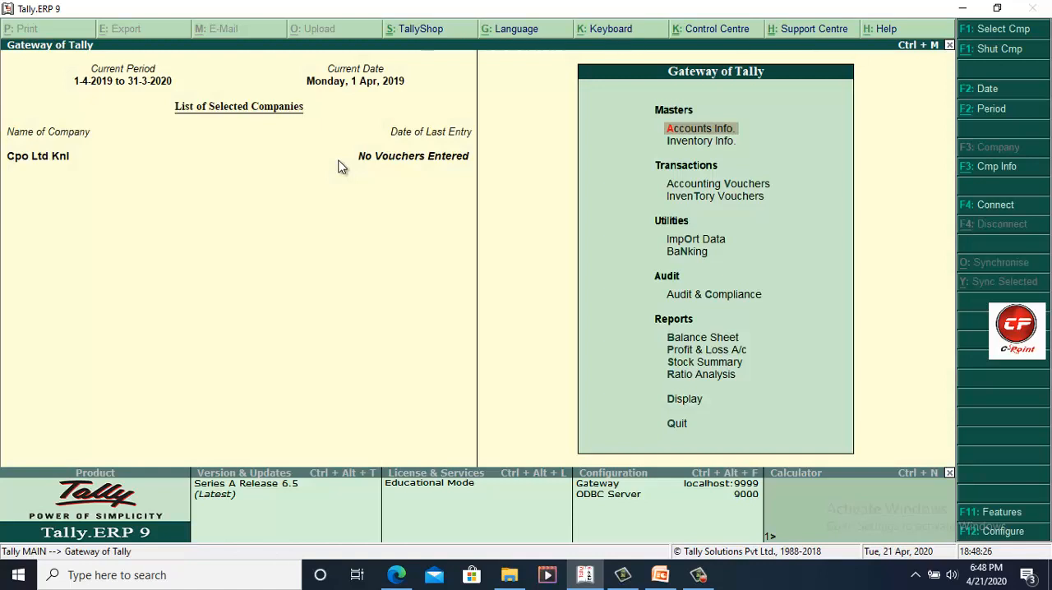
Step: Open Cpo Ltd Knl for alteration, request its deletion, decline it and return to the Gateway of Tally
key(alt+F3)
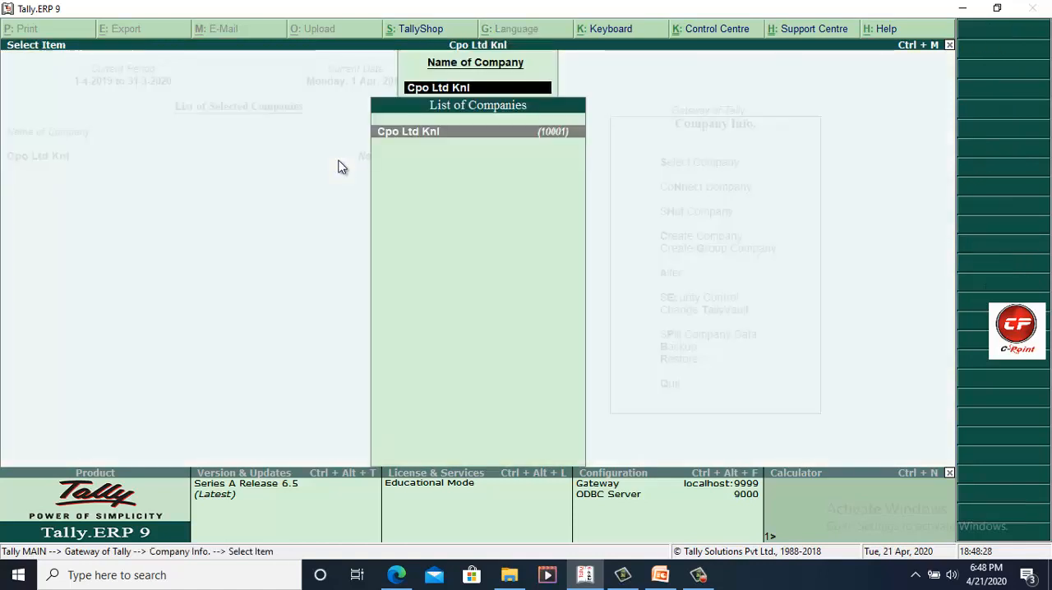
key(Return)
key(Return)
key(alt+d)
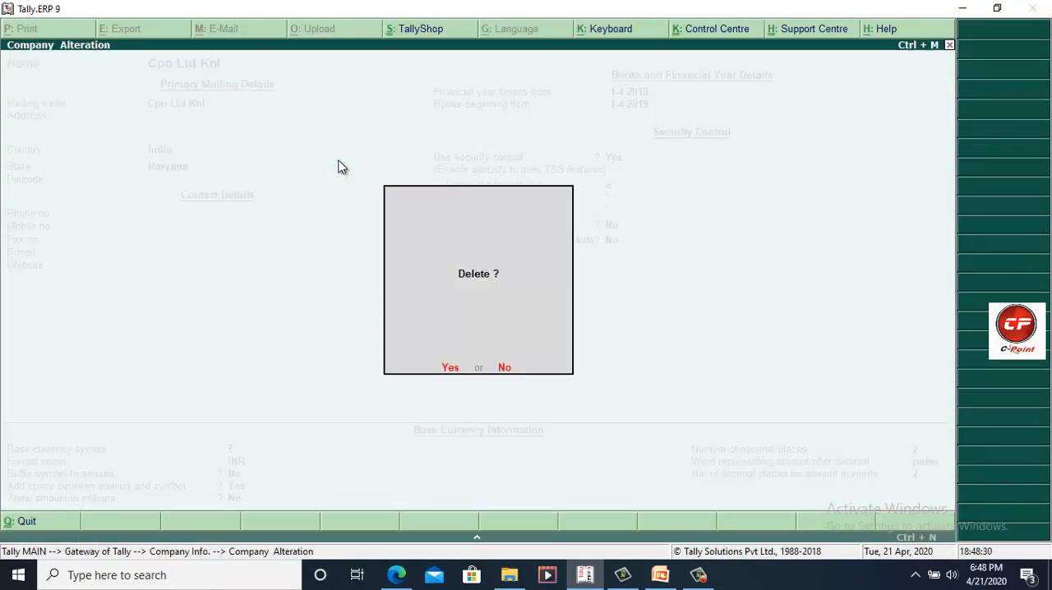
key(y)
key(n)
key(Escape)
key(y)
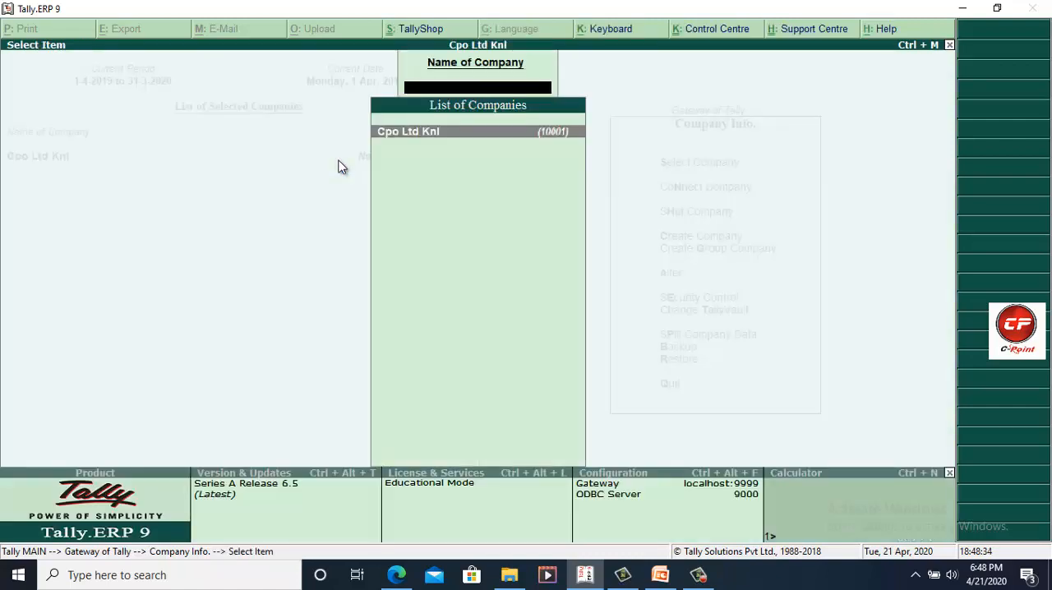
key(Escape)
key(Escape)
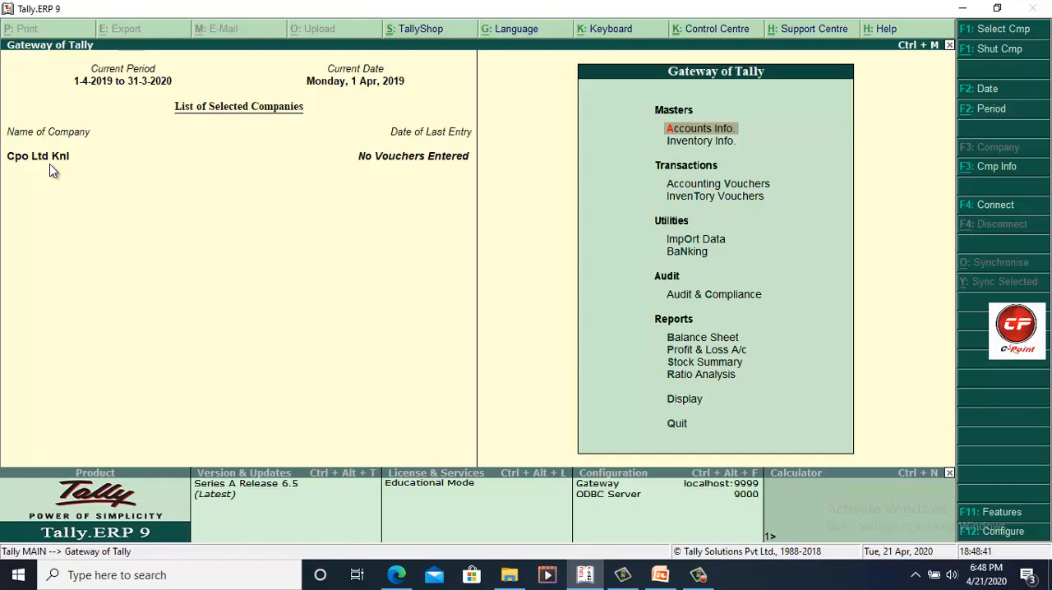
Step: Shut the company Cpo Ltd Knl
key(alt+F3)
key(Down)
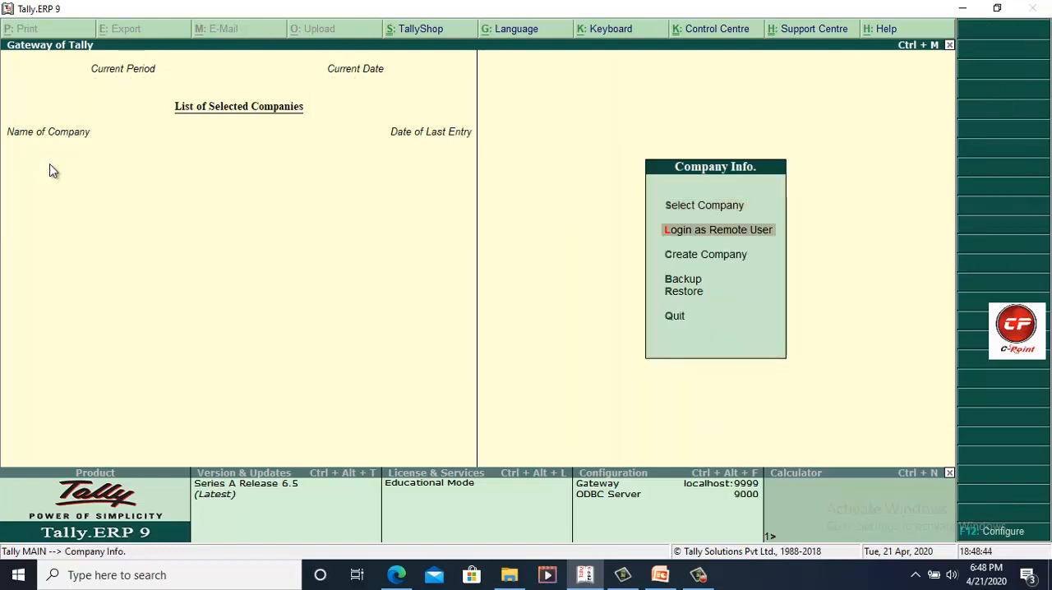
key(Down)
key(Up)
key(Up)
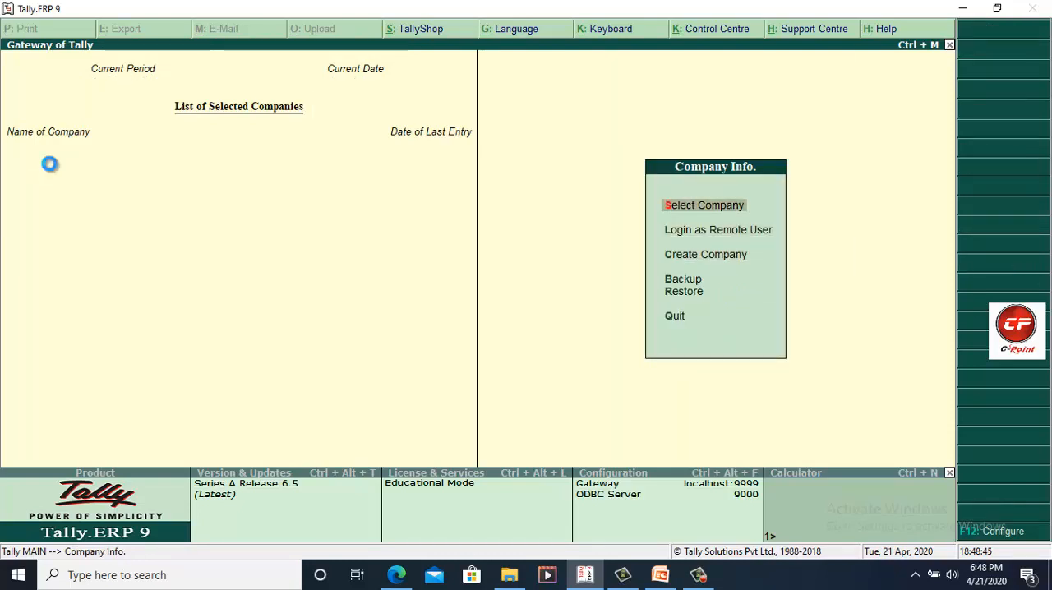
Step: Select the TallyVault-protected company, enter its TallyVault password, and log in with the user name and password
key(Return)
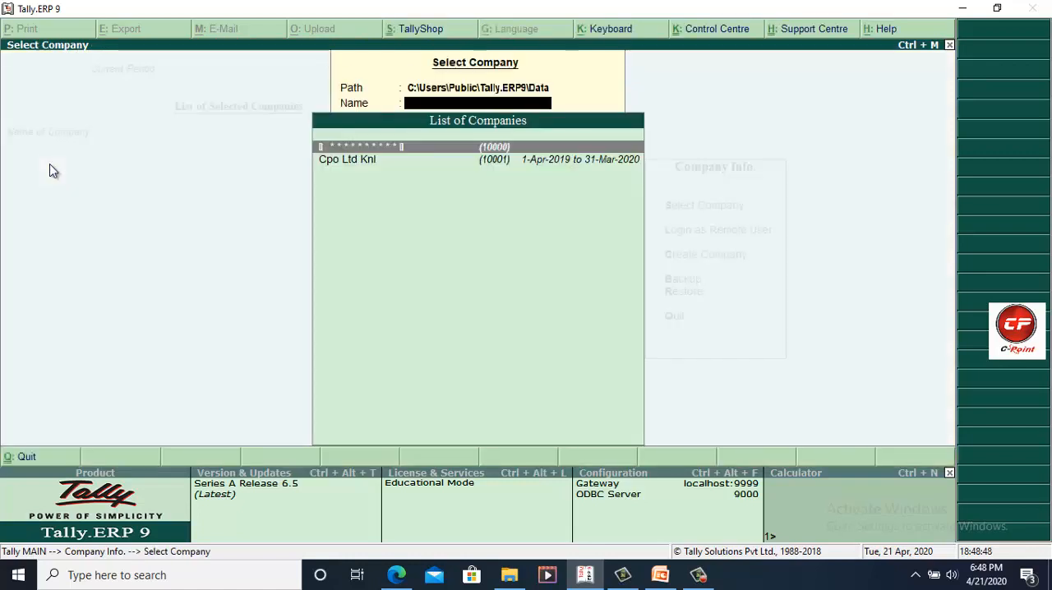
key(Return)
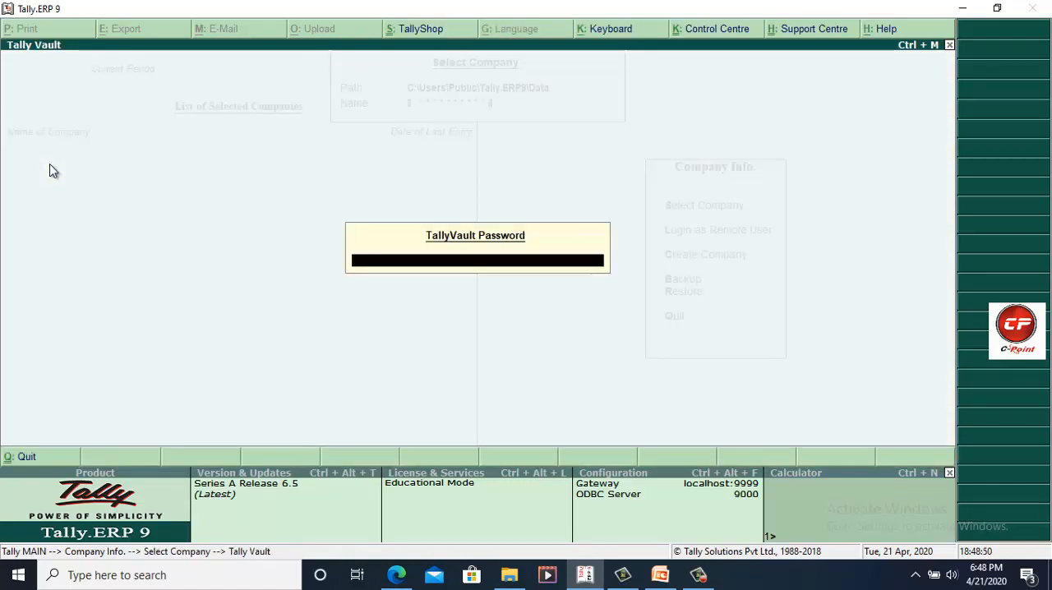
text(*)
key(Return)
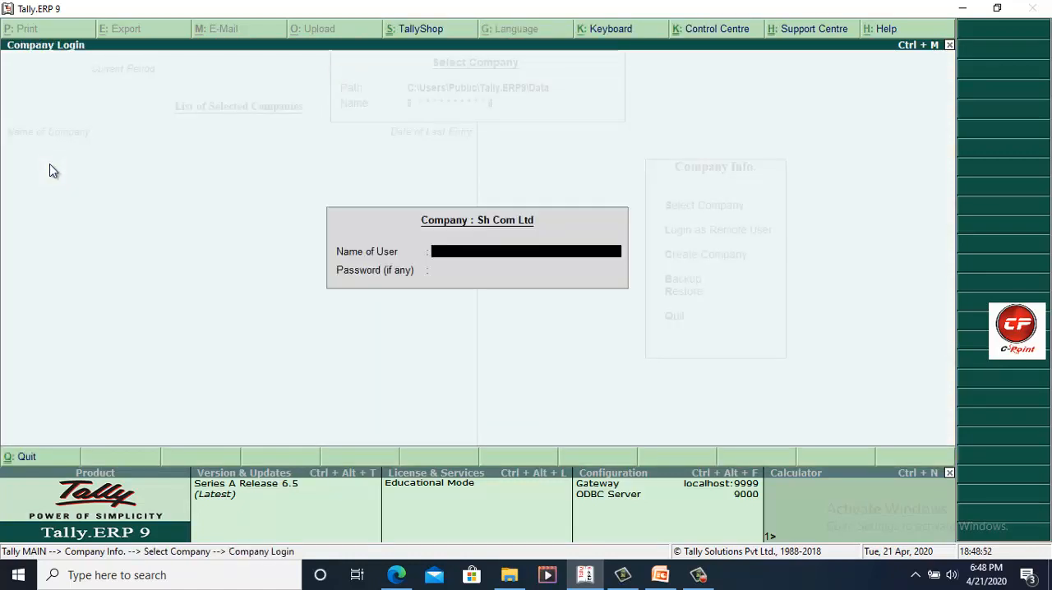
text(anil)
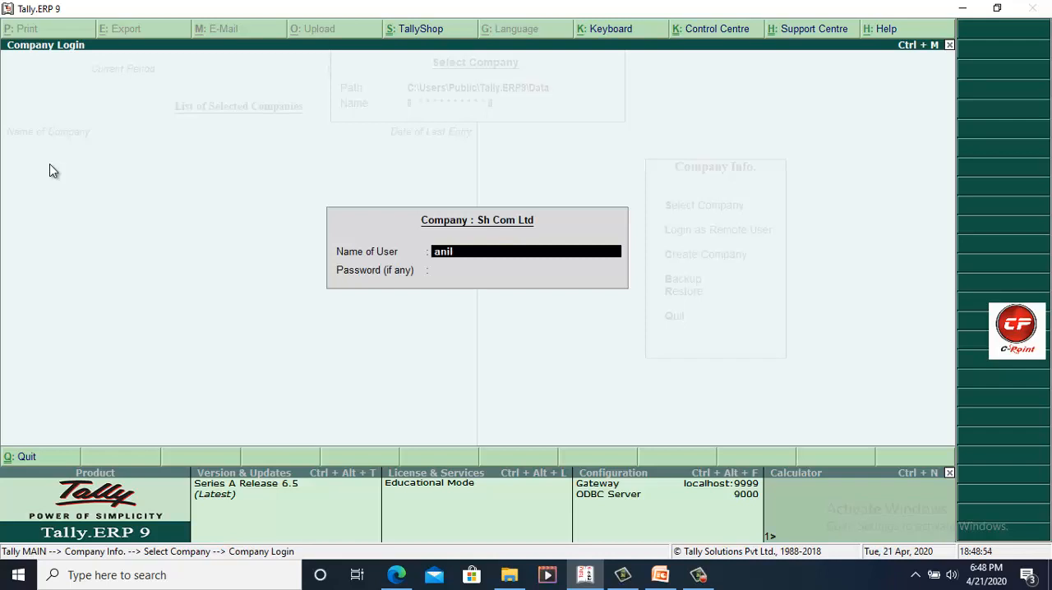
key(Return)
text(****)
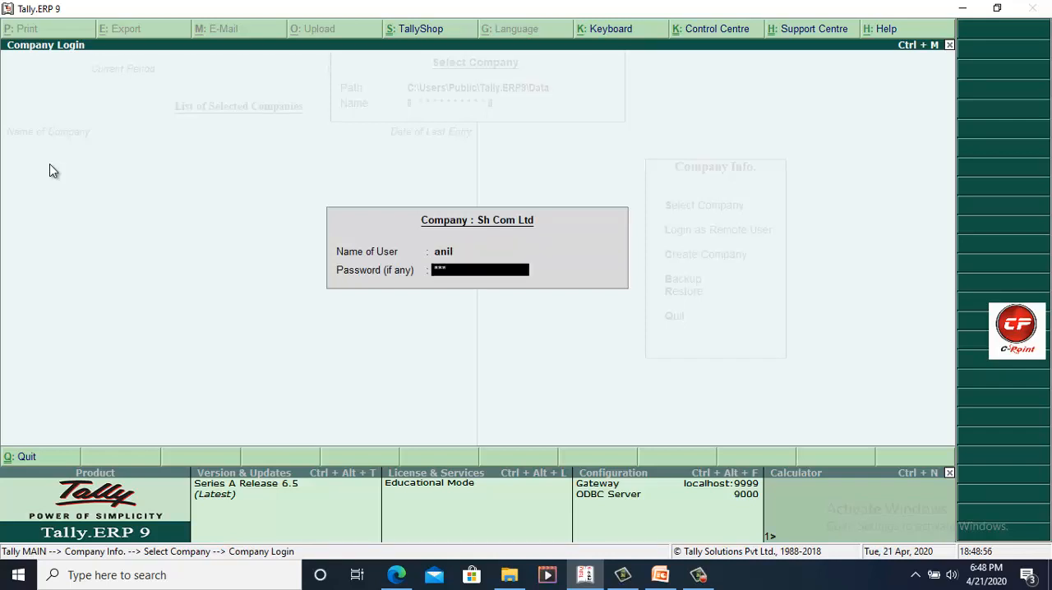
key(Return)
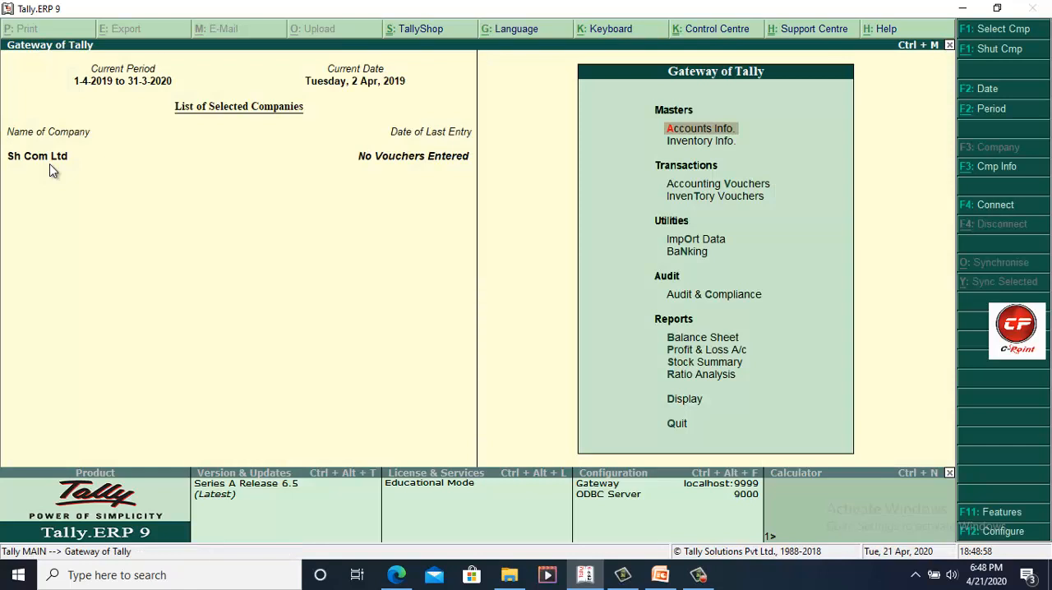
Step: Open Change TallyVault through Company Info for Sh Com Ltd and enter the current TallyVault password
key(alt+F3)
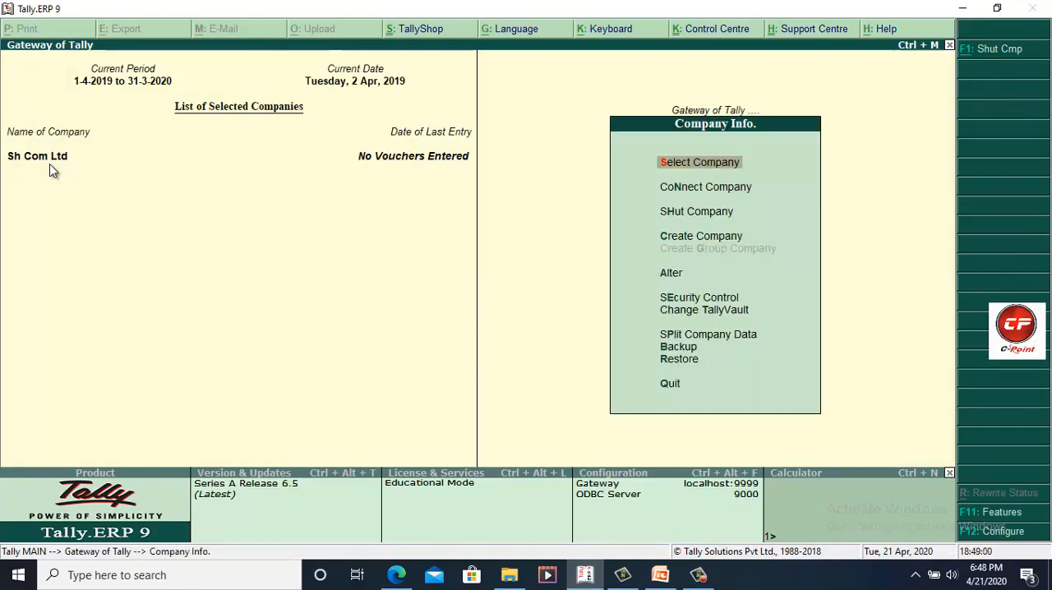
key(Down)
key(Down)
key(Down)
key(Down)
key(Down)
key(Down)
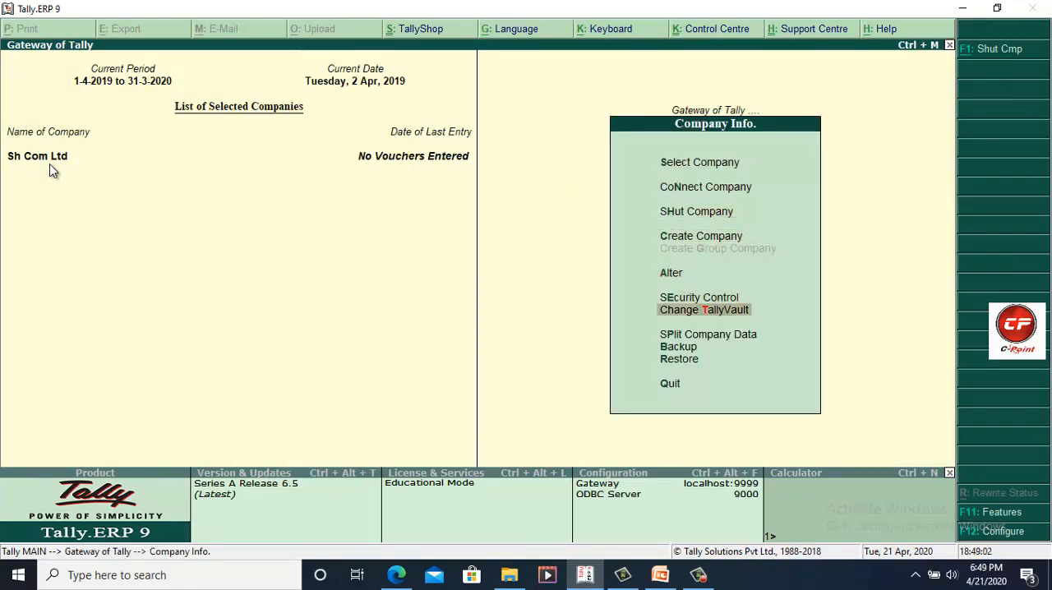
key(Return)
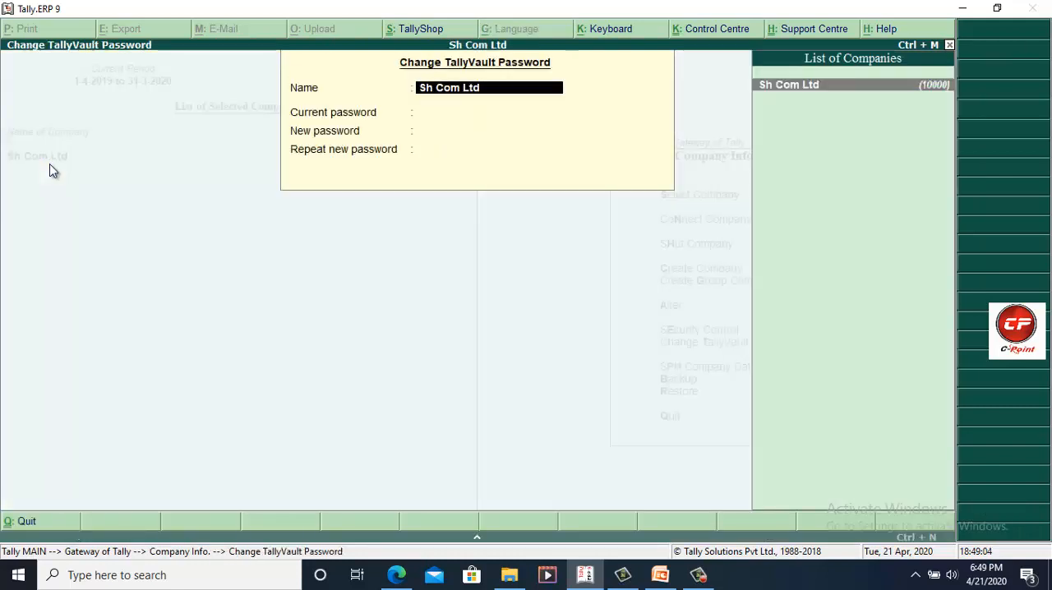
key(Return)
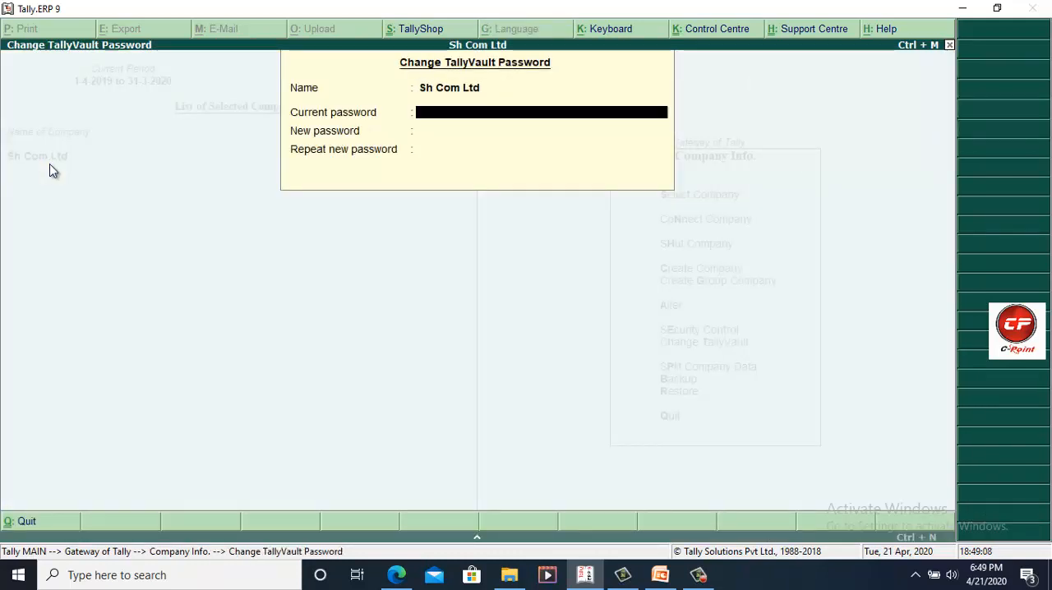
text(***)
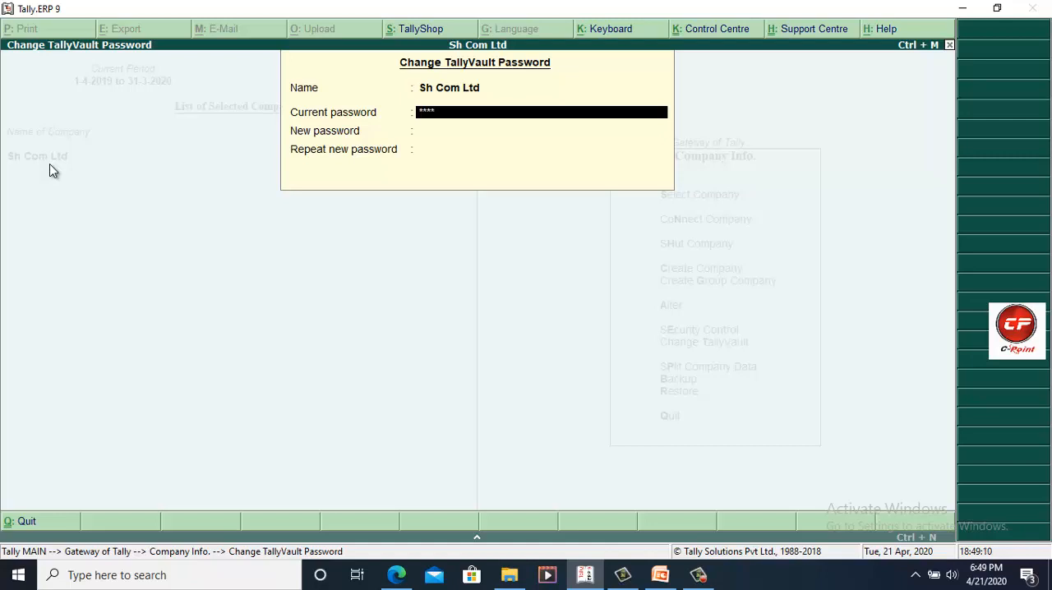
text(*)
key(Return)
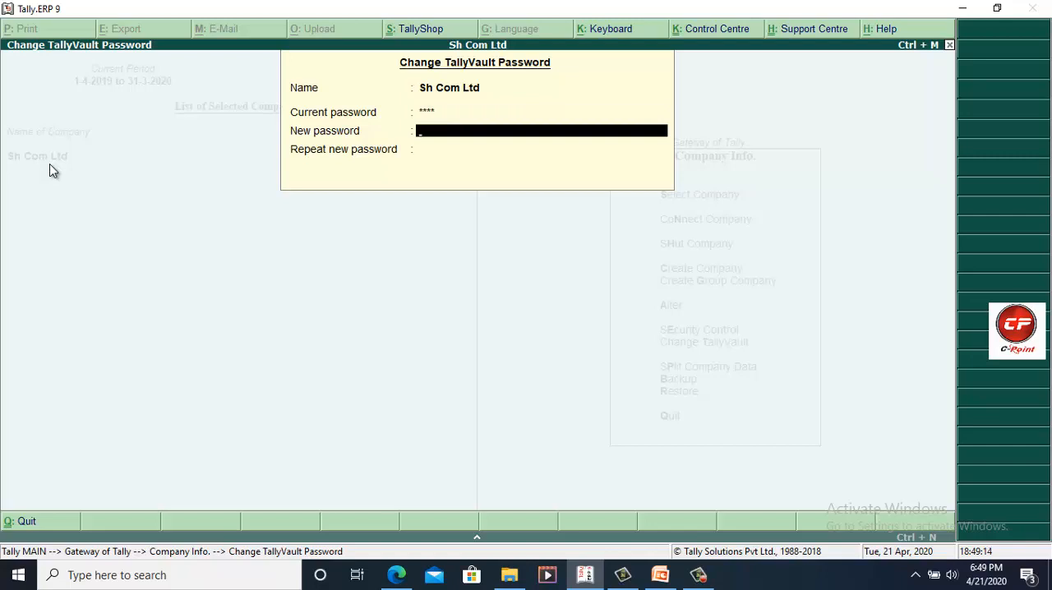
text(*)
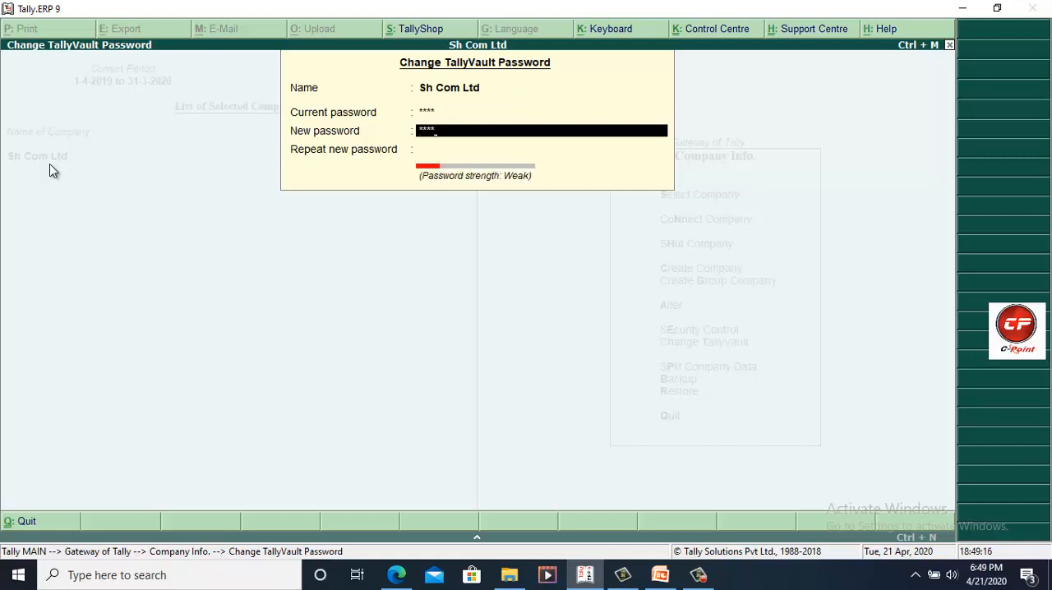
Step: Enter and repeat the new TallyVault password, accept the change and return to the Gateway of Tally
key(Return)
text(*)
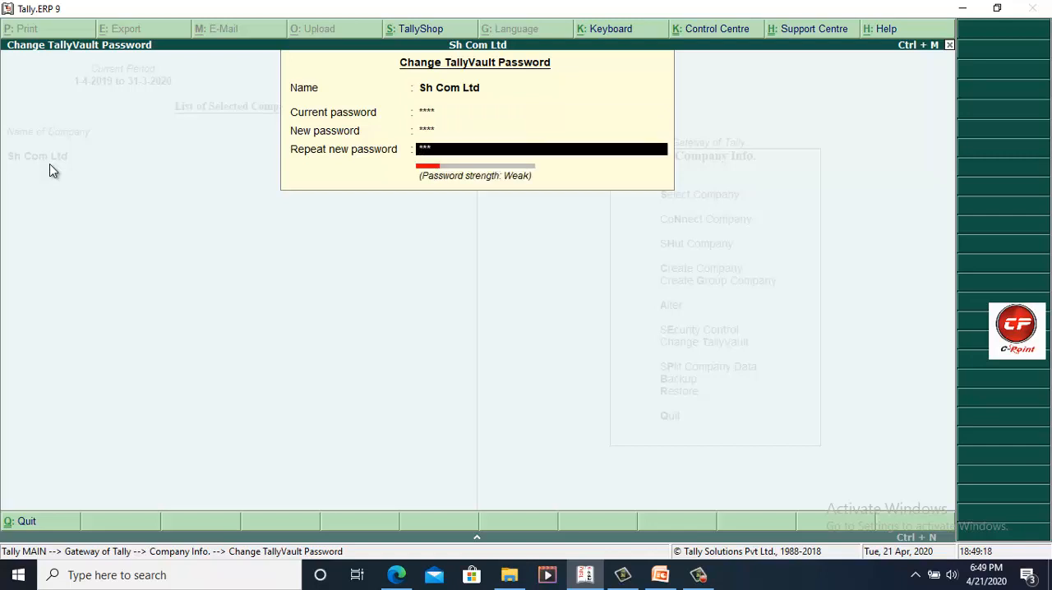
text(***)
key(Return)
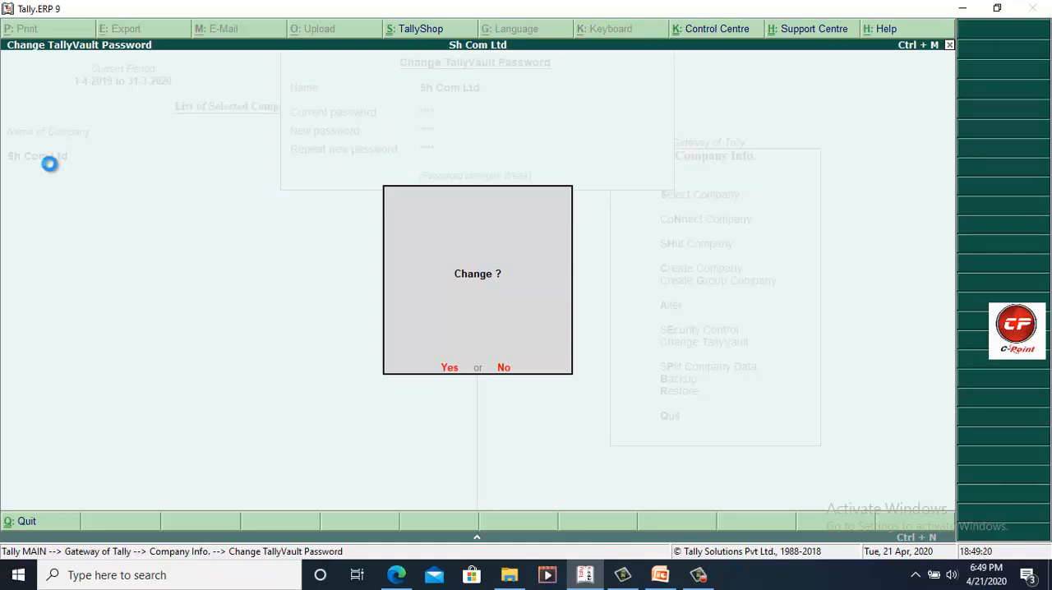
key(Return)
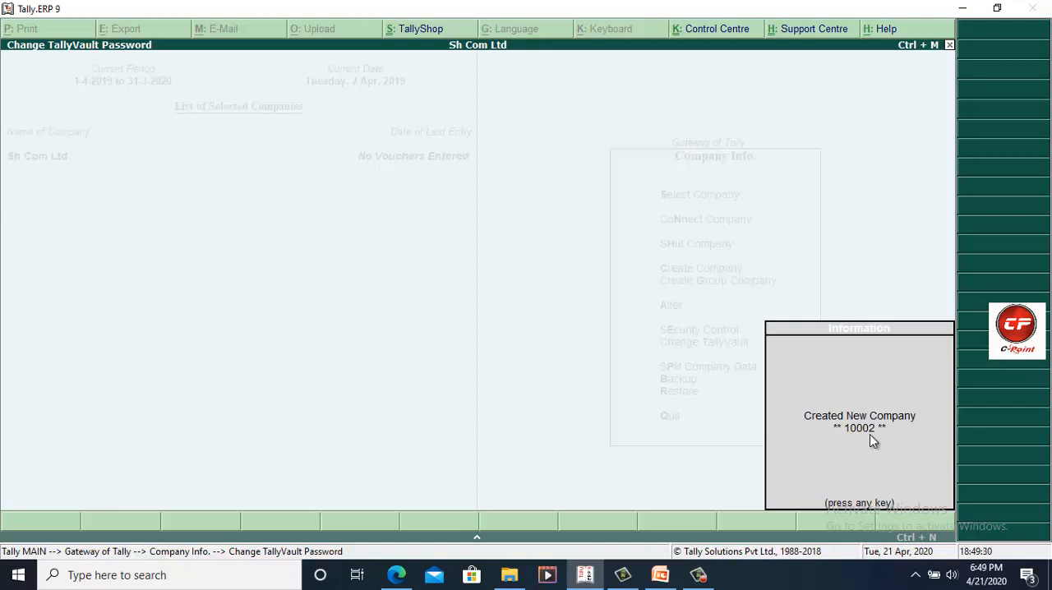
key(Return)
key(Escape)
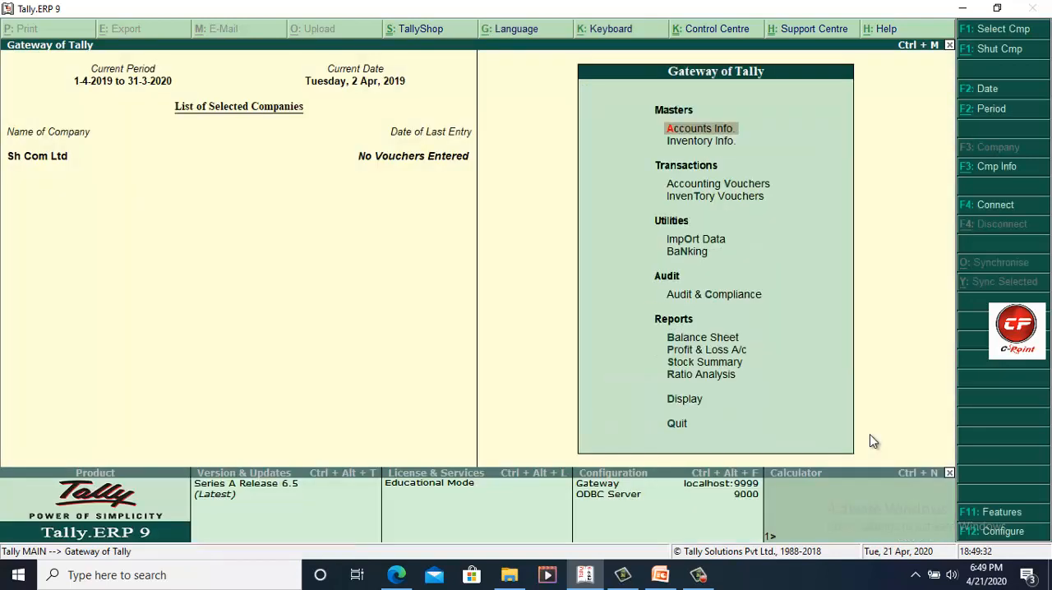
Step: Shut Sh Com Ltd and open the list of companies for selection
key(alt+F1)
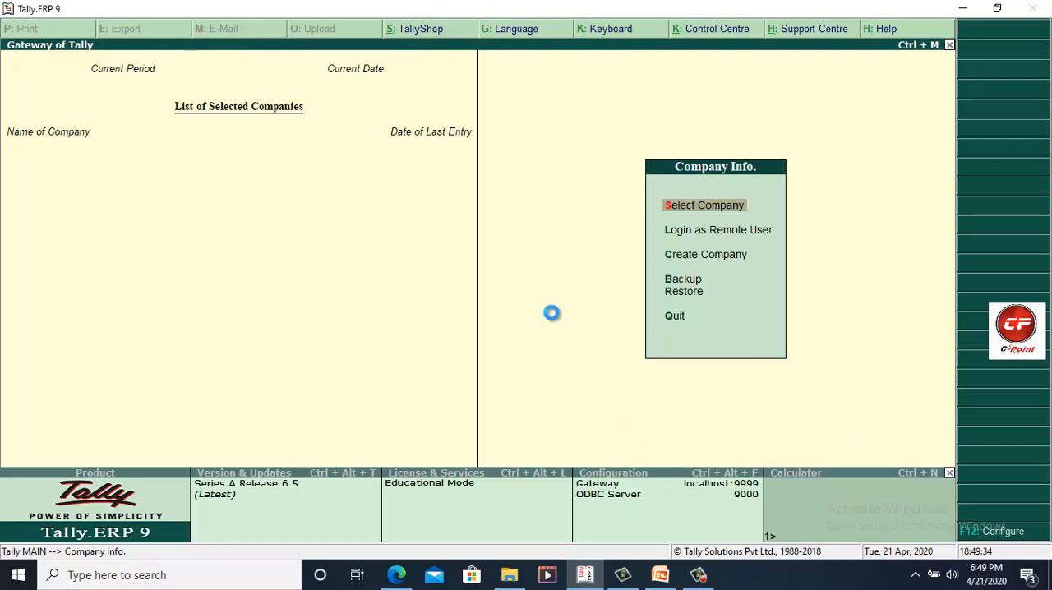
key(Return)
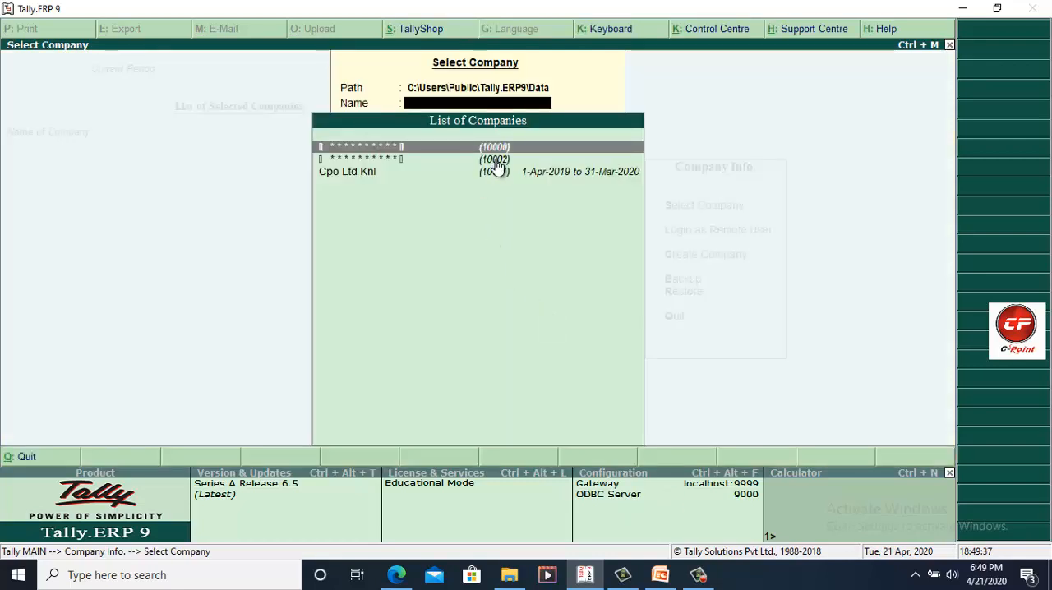
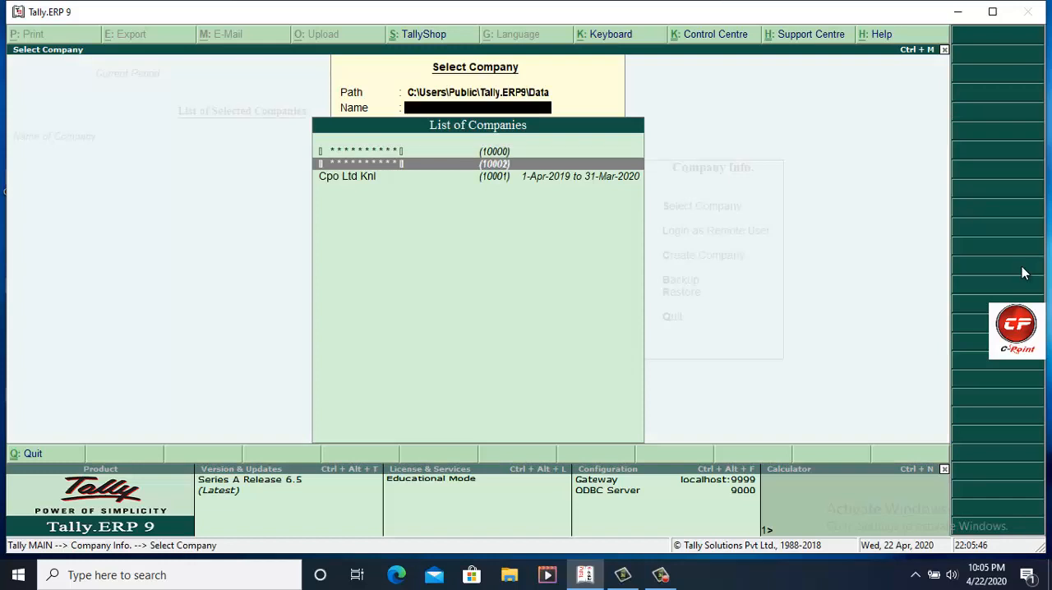
Step: Select the TallyVault-protected company 10002 from the list of companies and enter its TallyVault password
key(Down)
key(Up)
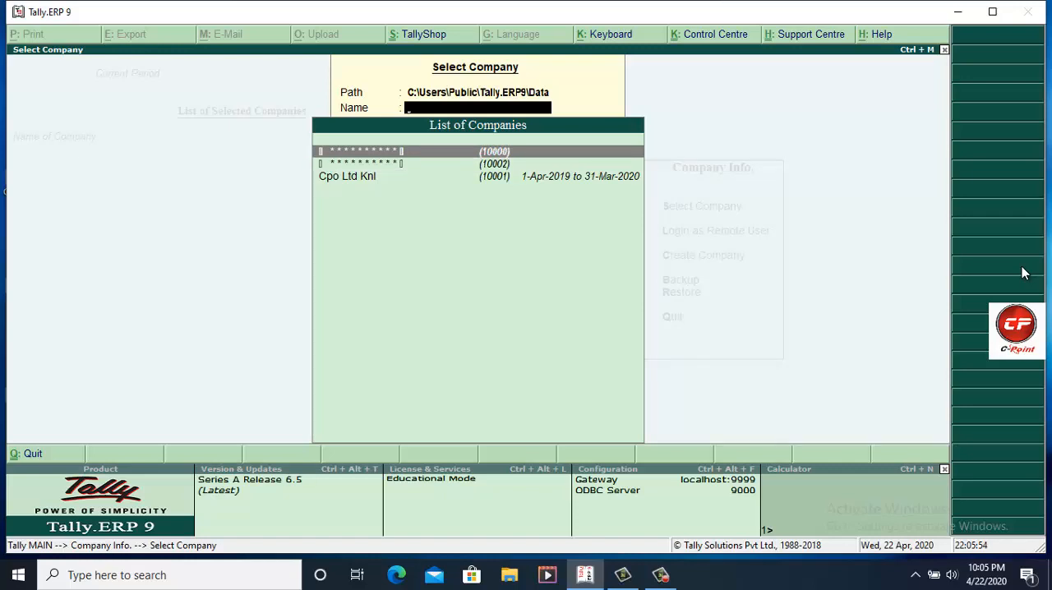
key(Down)
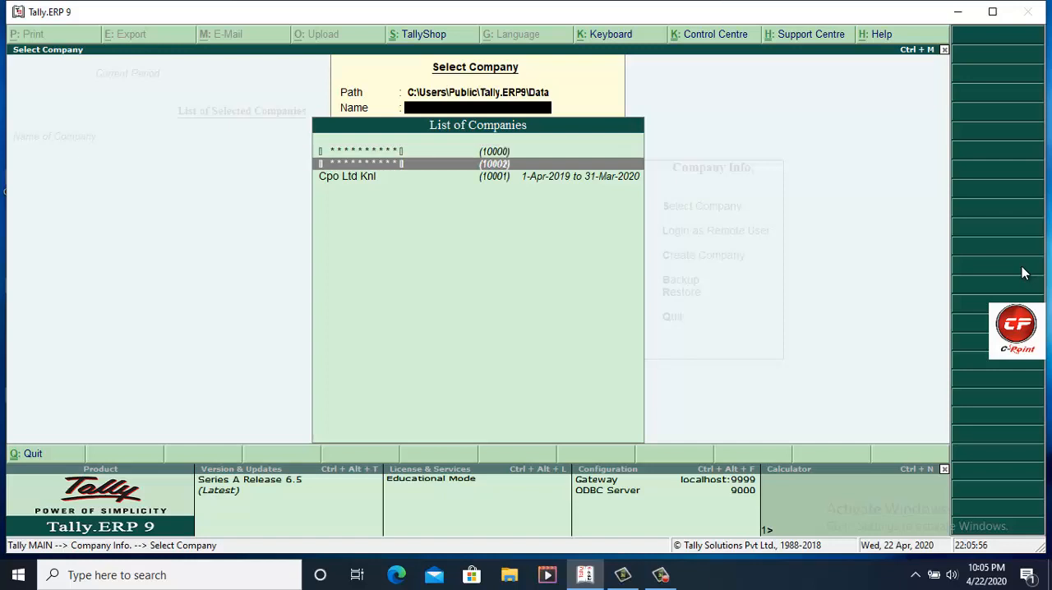
key(Up)
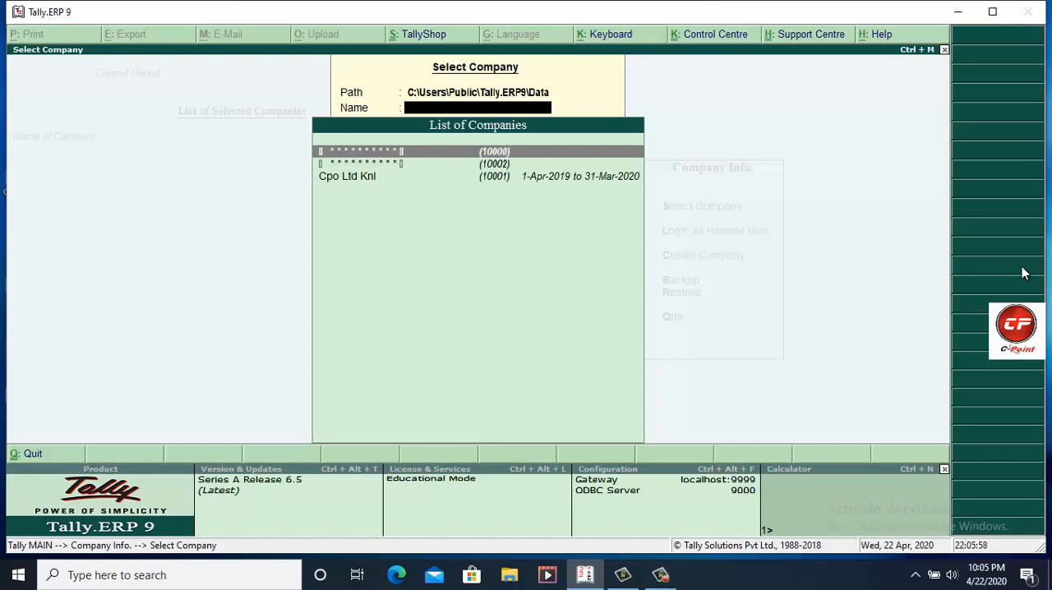
key(Down)
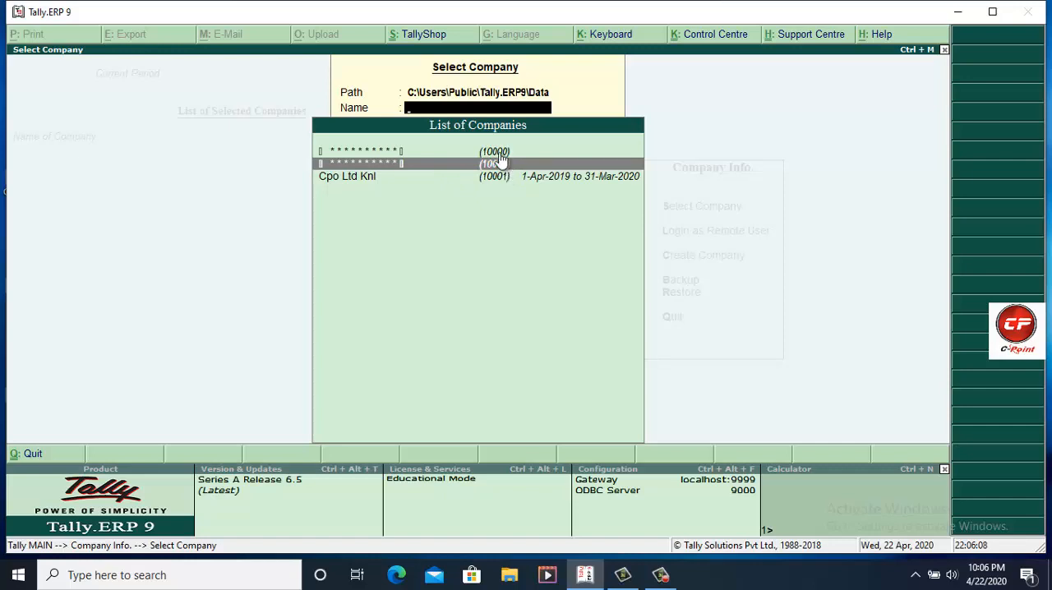
key(Up)
key(Down)
key(Return)
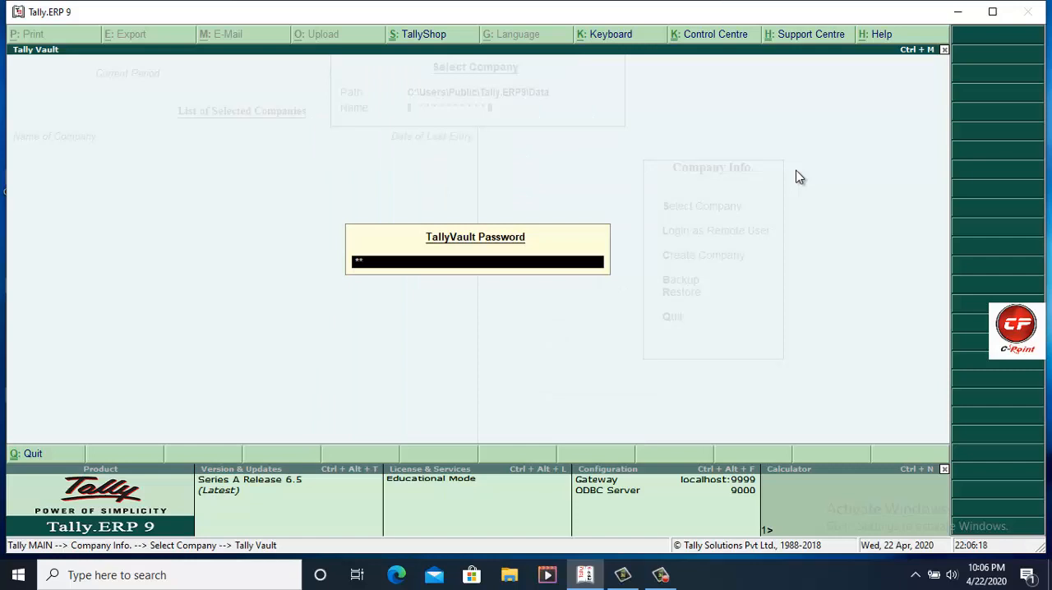
key(Return)
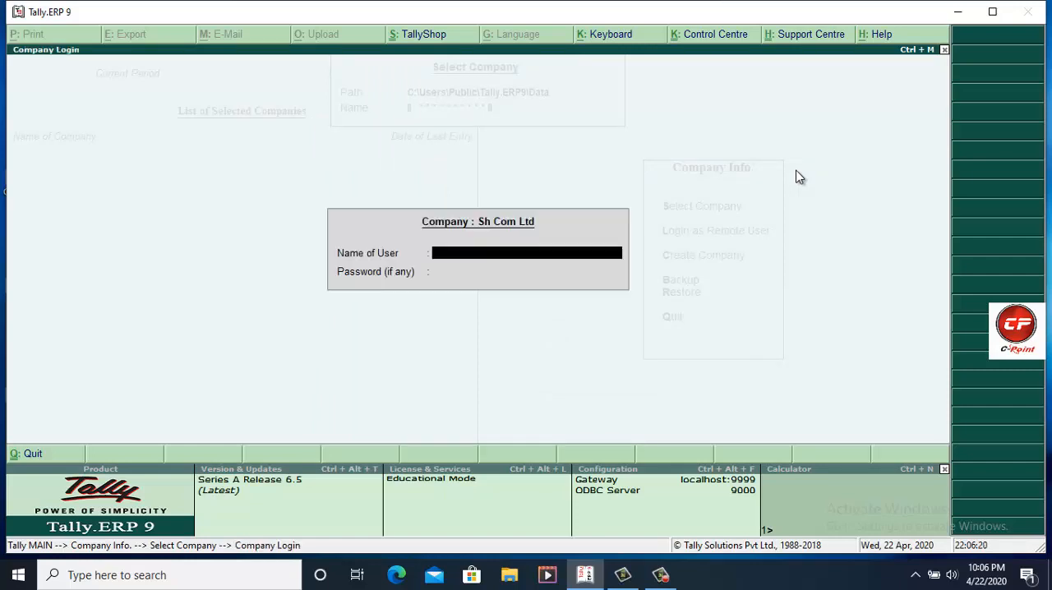
Step: Log in to Sh Com Ltd with the user name and the account password
text(anil)
key(Return)
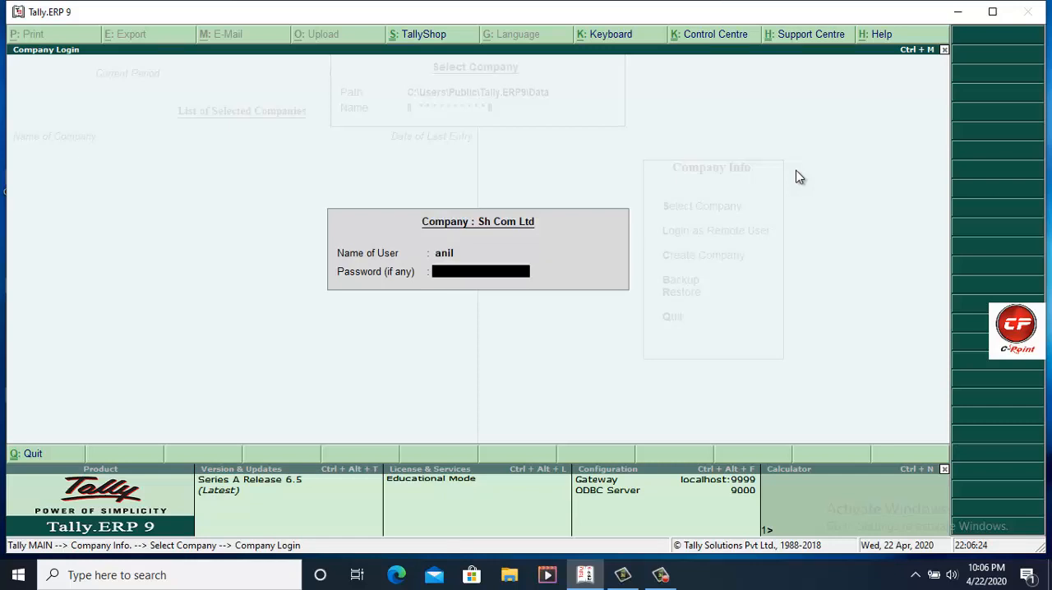
text(****)
key(Return)
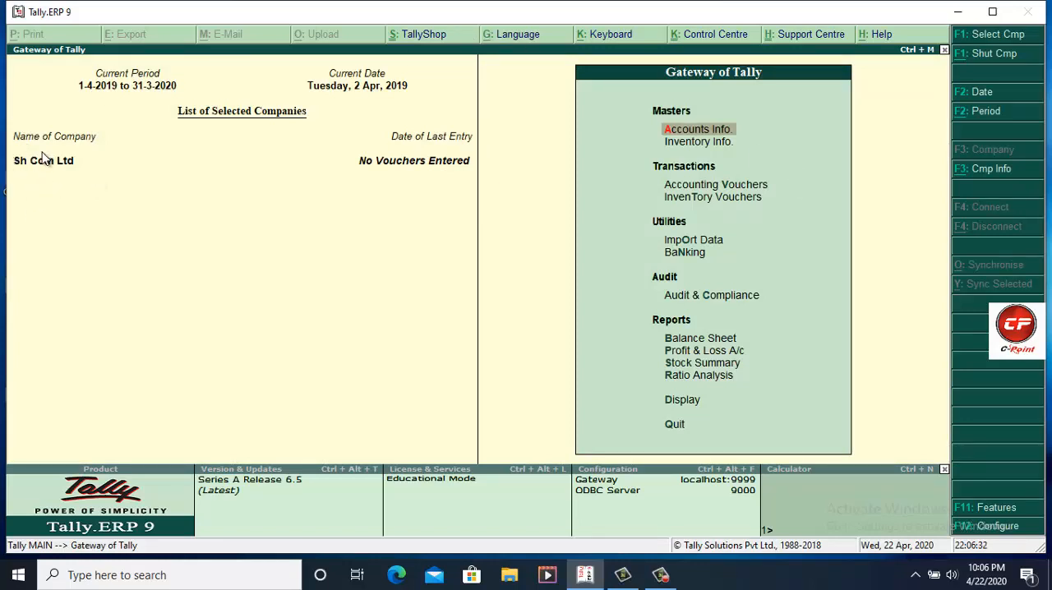
Step: Open the Alter company list through Company Info to check Sh Com Ltd's company number, and return to the Gateway of Tally
click(958, 178)
key(Down)
key(Down)
key(Down)
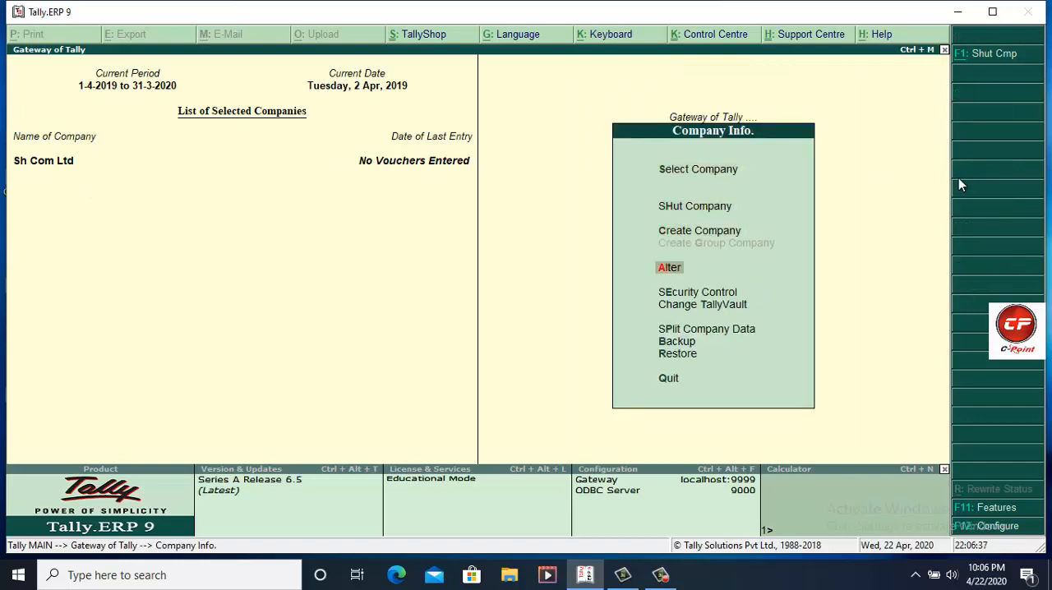
key(Return)
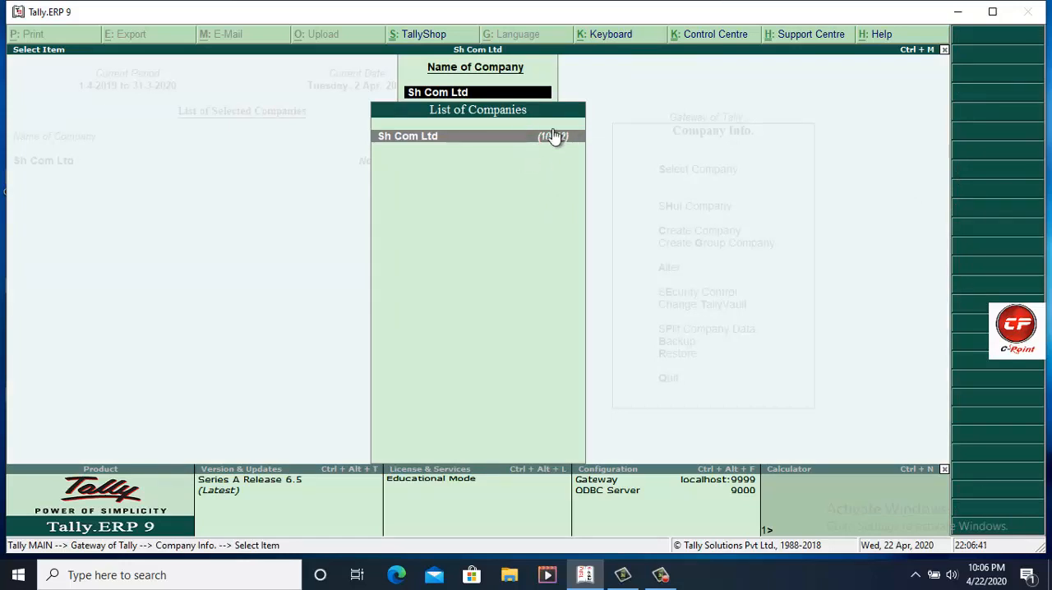
key(Escape)
key(Escape)
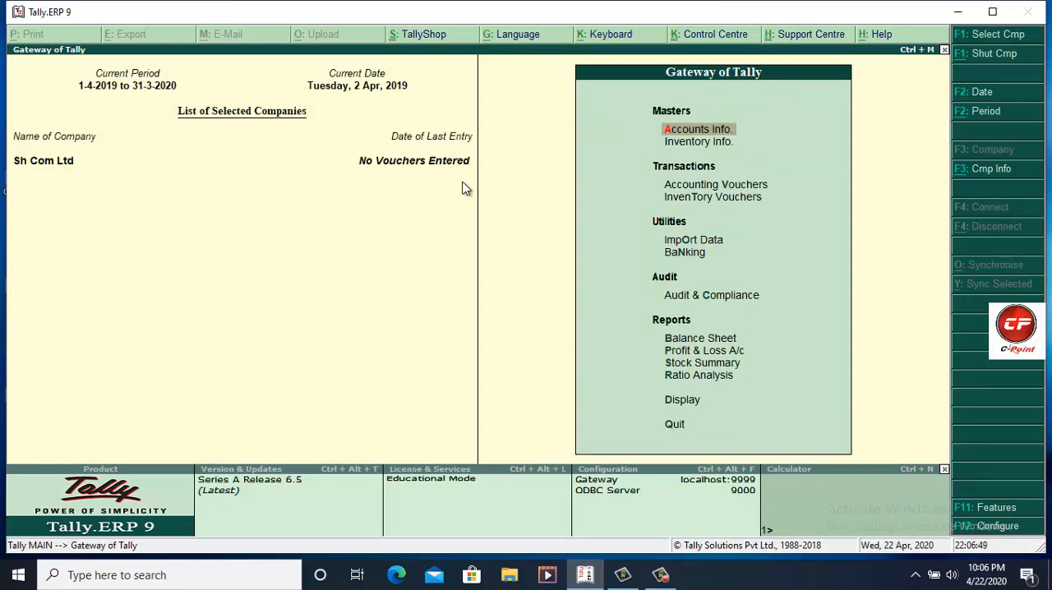
Step: Shut the open company, select the TallyVault-protected company 10000 and enter its TallyVault password
key(alt+F3)
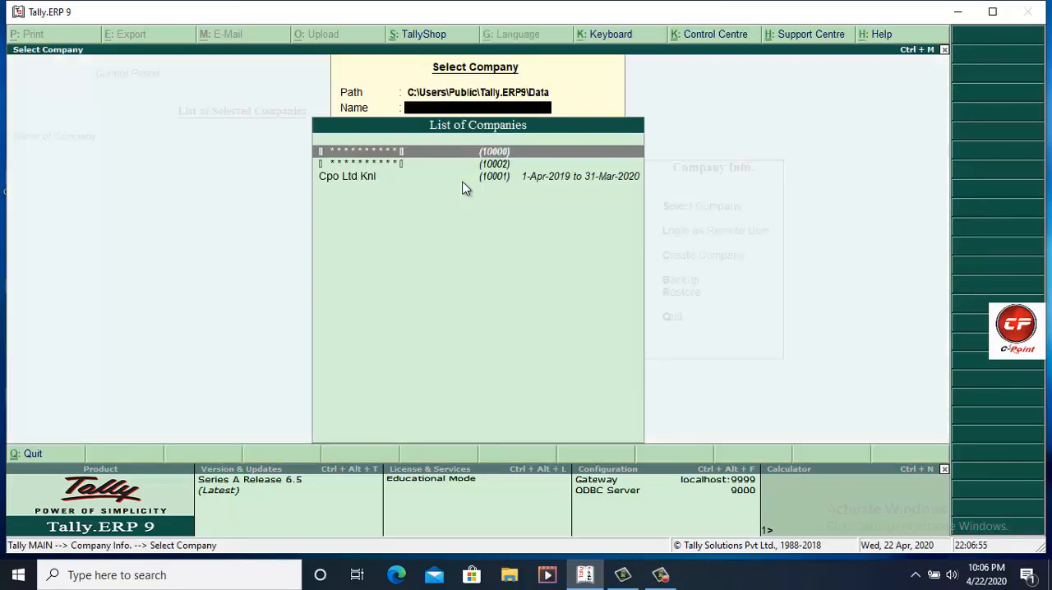
key(Return)
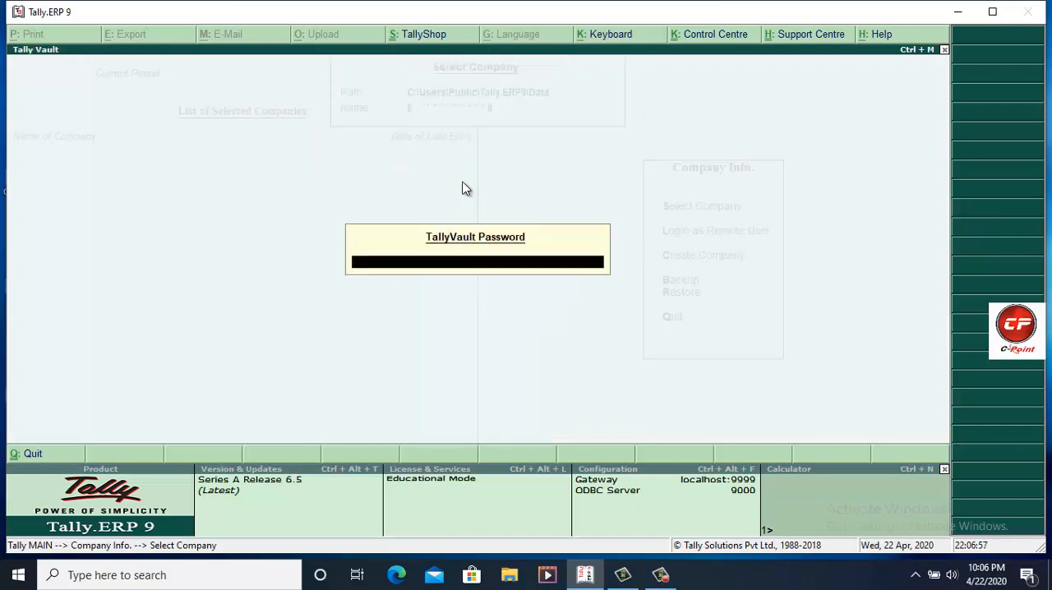
text(***)
key(Return)
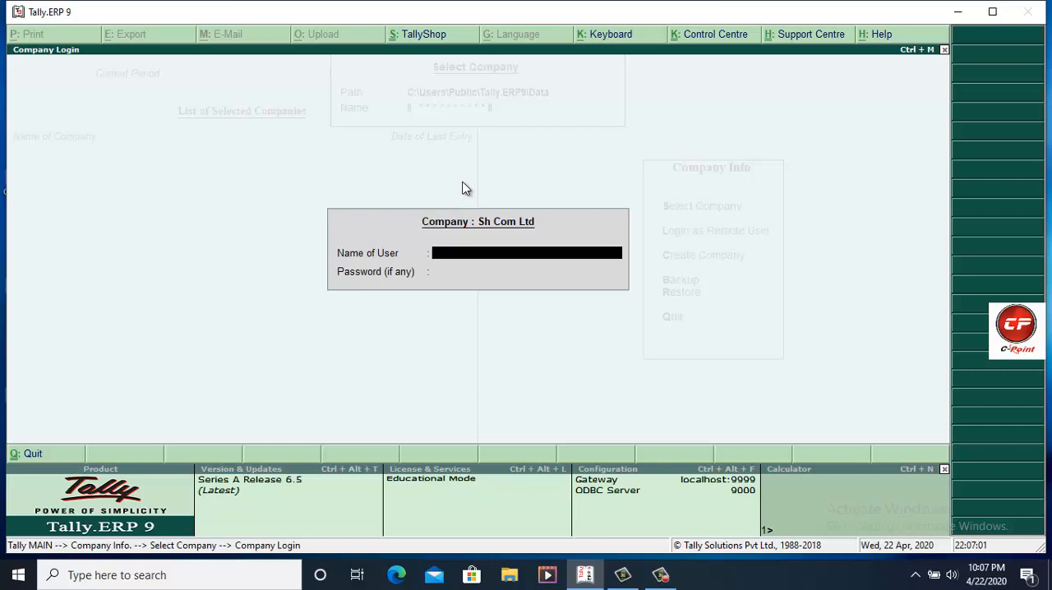
Step: Enter the user name and password to log in to Sh Com Ltd (10000)
text(anil)
key(Return)
text(*)
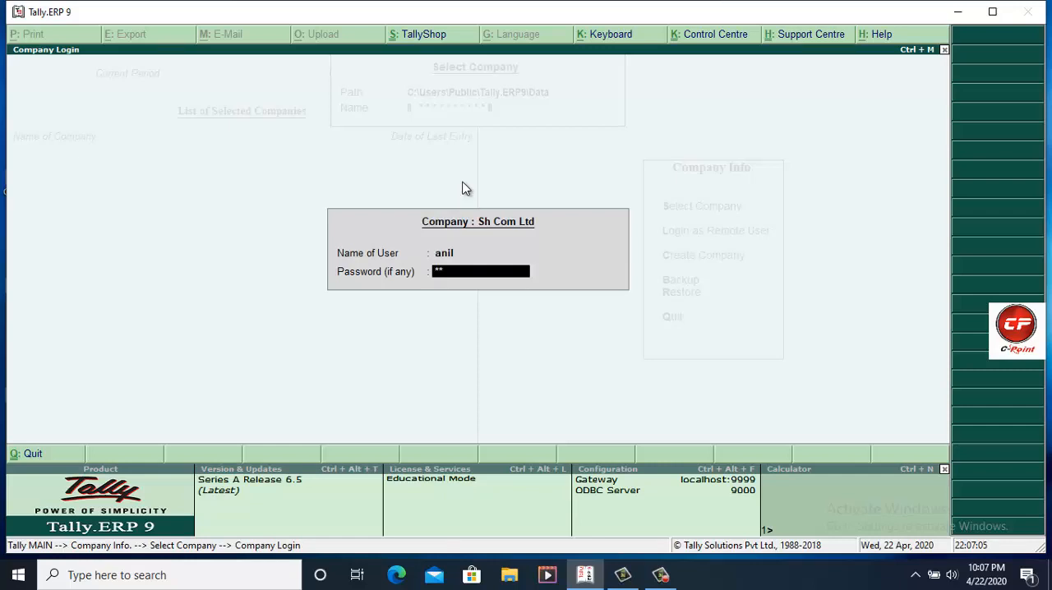
key(Return)
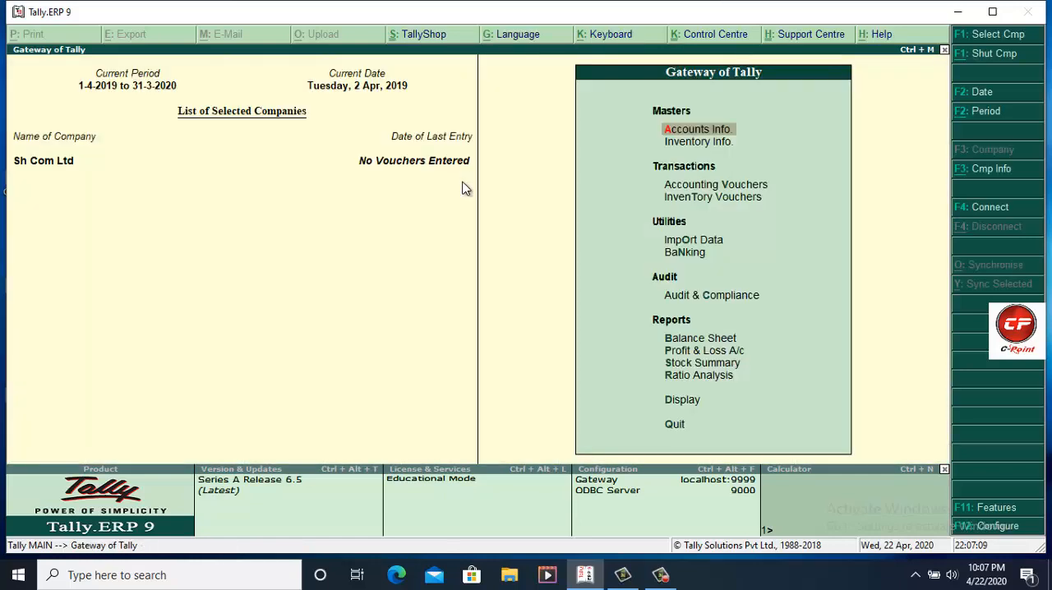
Step: Delete Sh Com Ltd (10000) from its Company Alteration screen, confirming the deletion, and check the list of companies
key(alt+F3)
key(Down)
key(Down)
key(Down)
key(Down)
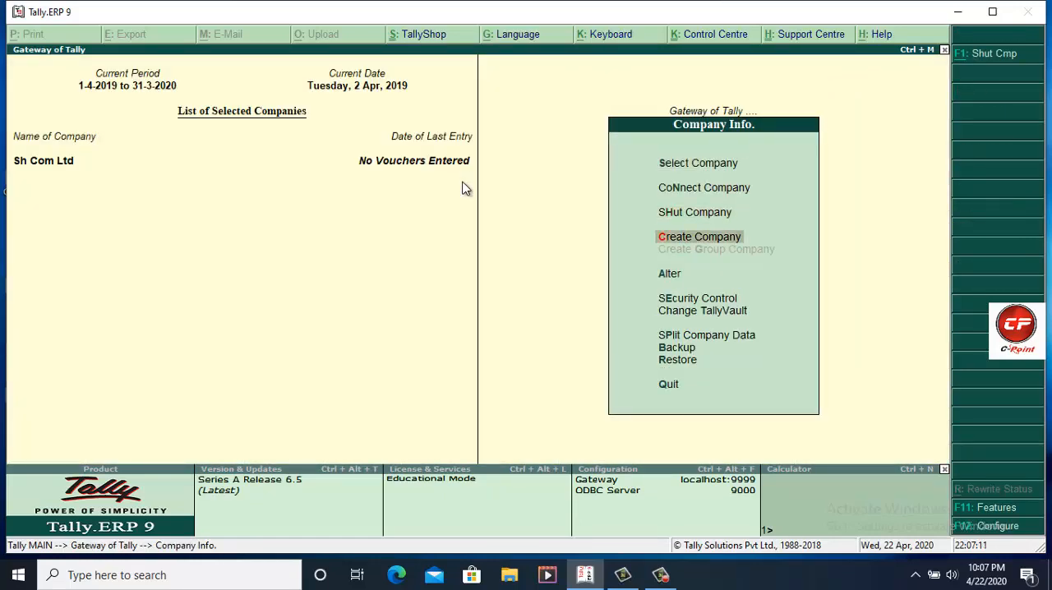
key(Return)
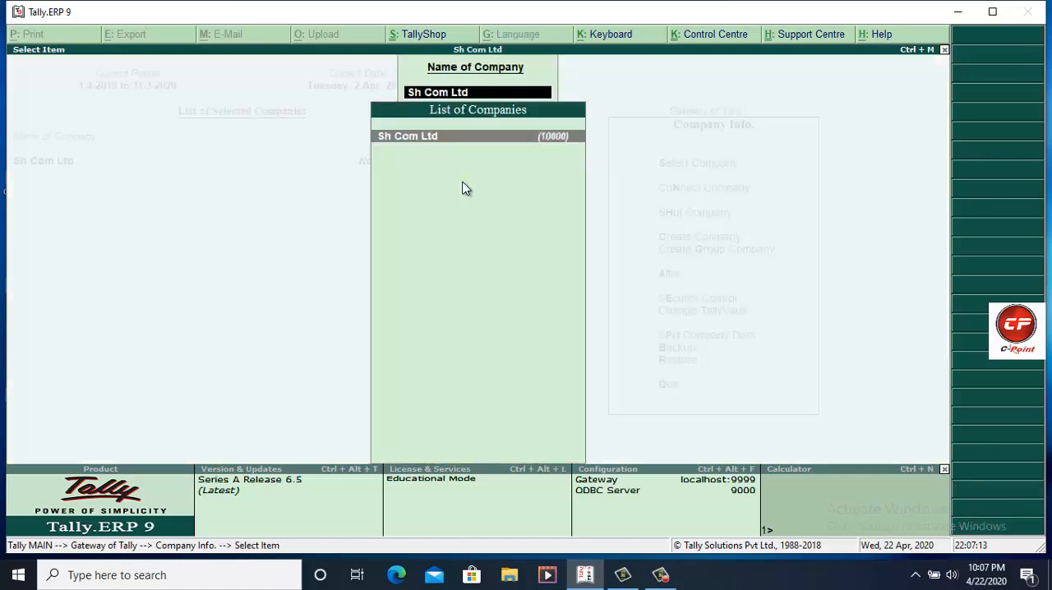
key(Return)
key(alt+d)
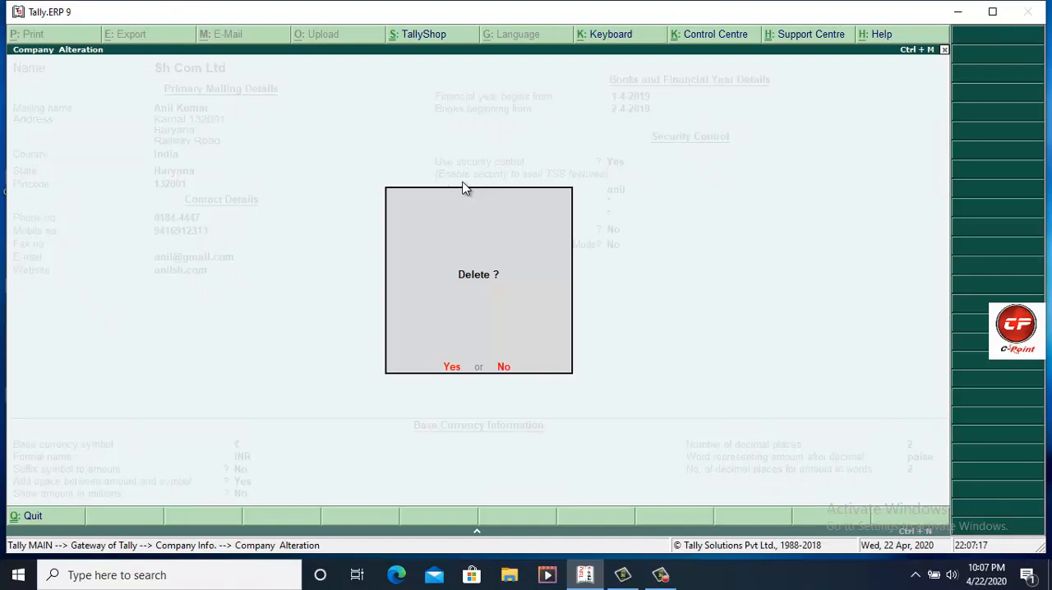
key(y)
key(y)
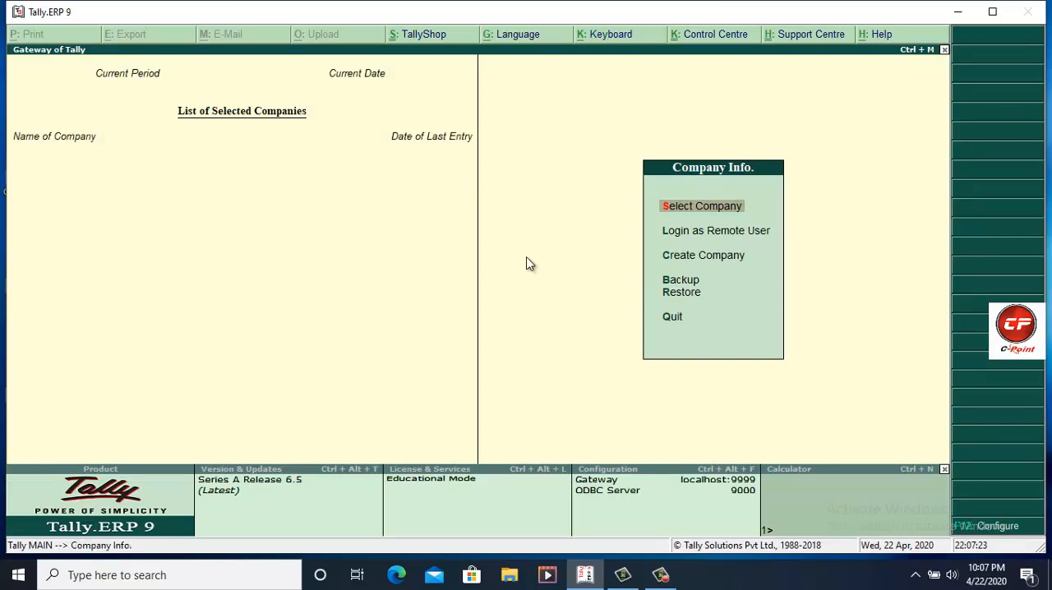
key(Return)
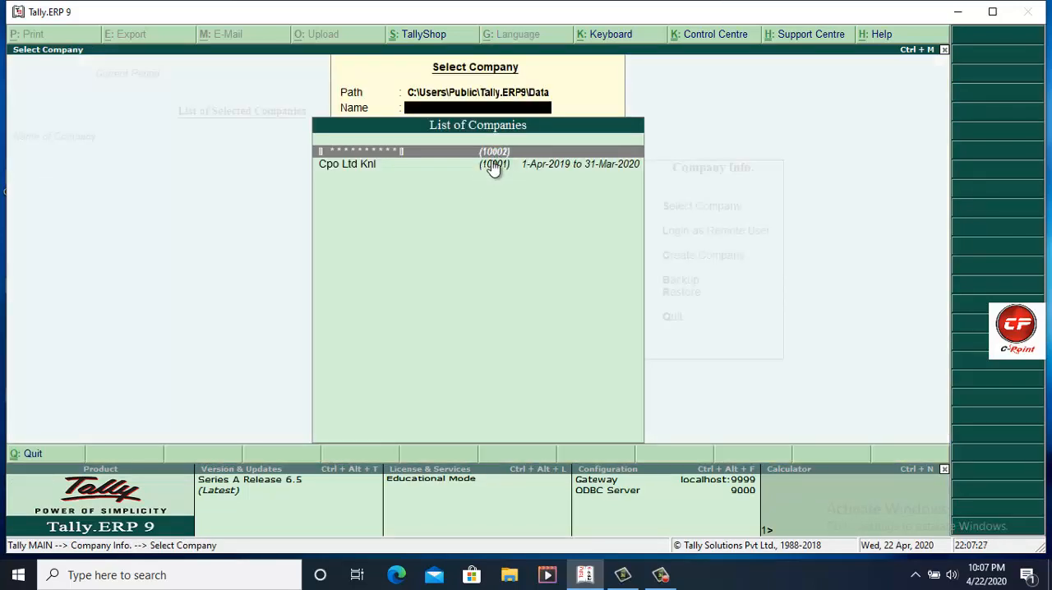
key(Escape)
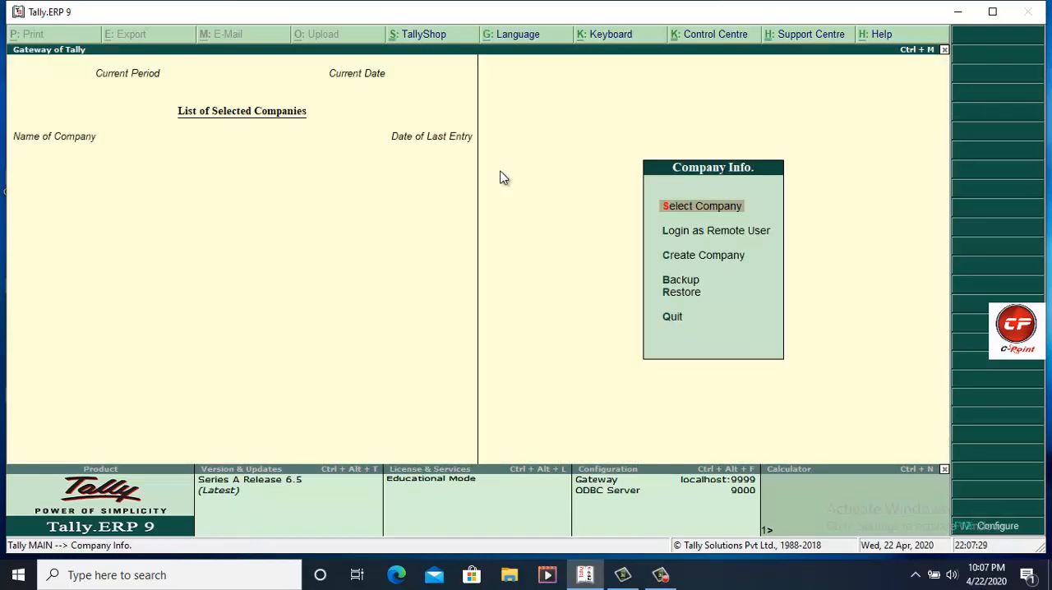